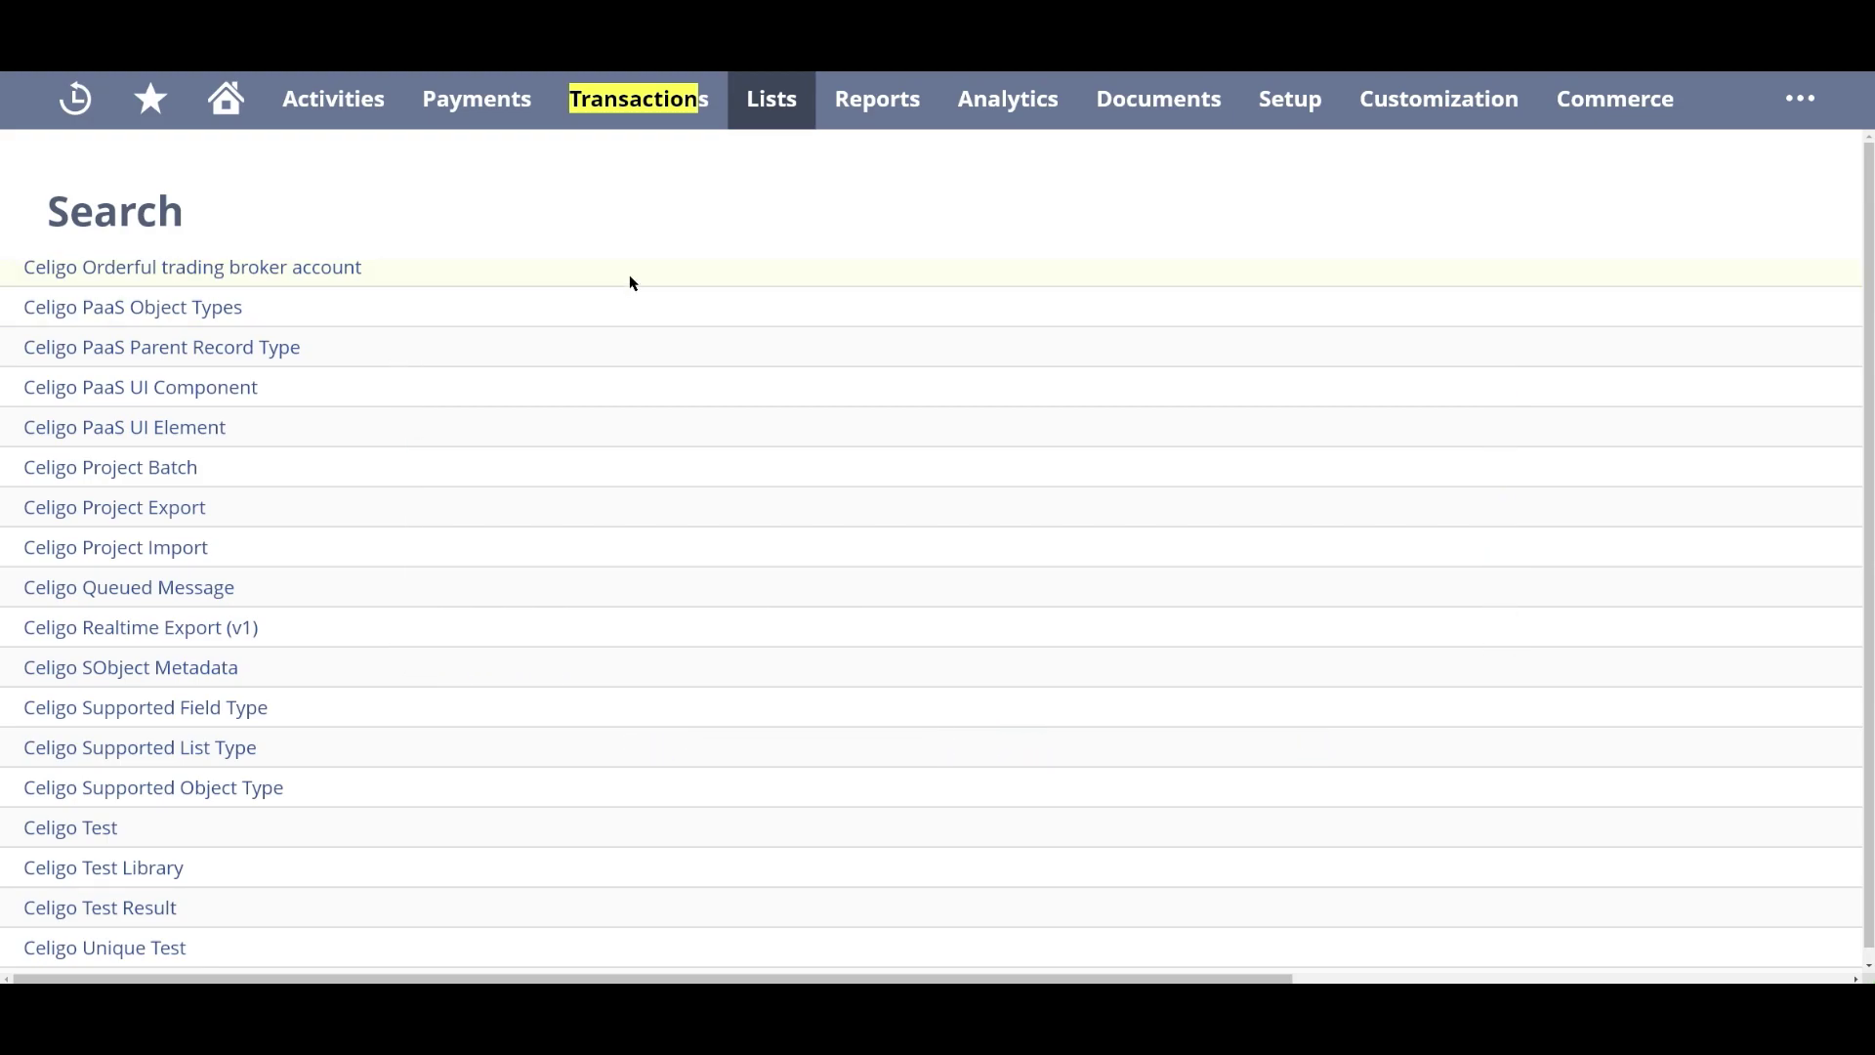
- Start a new saved search from All Saved Searches to reach the record-type list
mouse_move(875, 119)
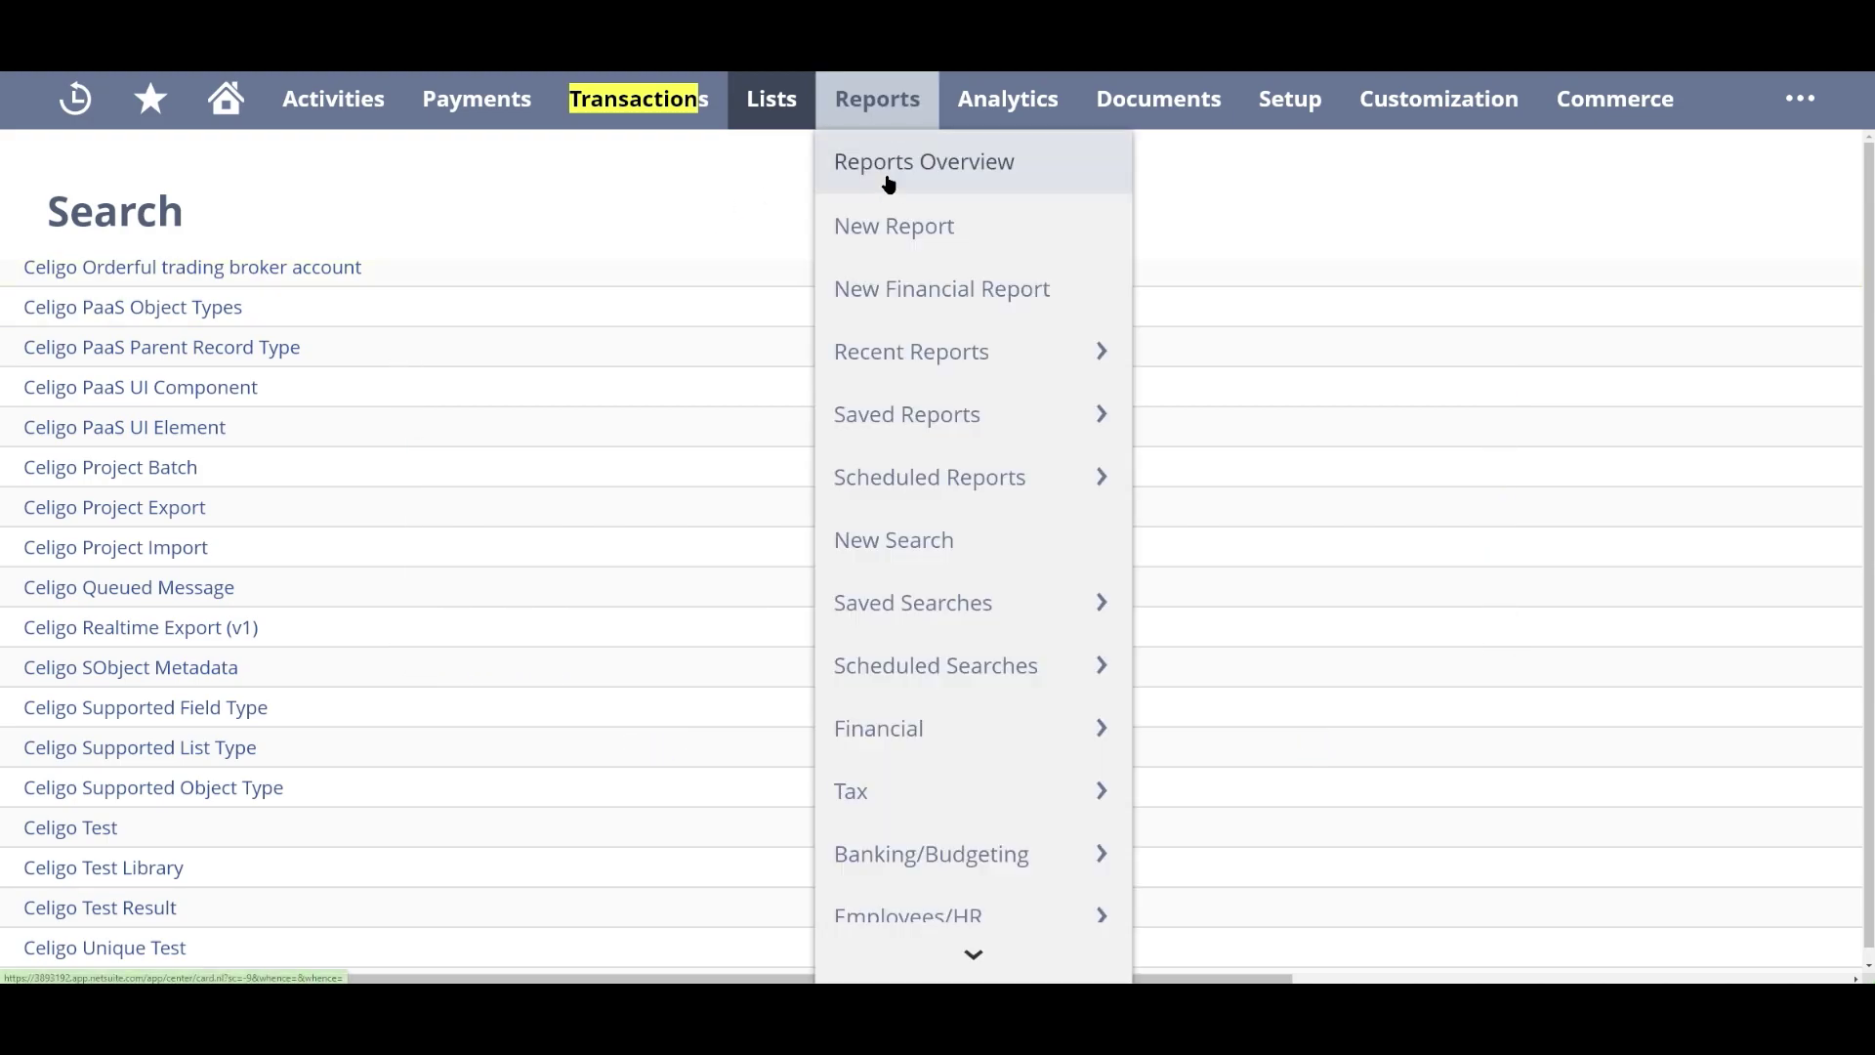
mouse_move(883, 599)
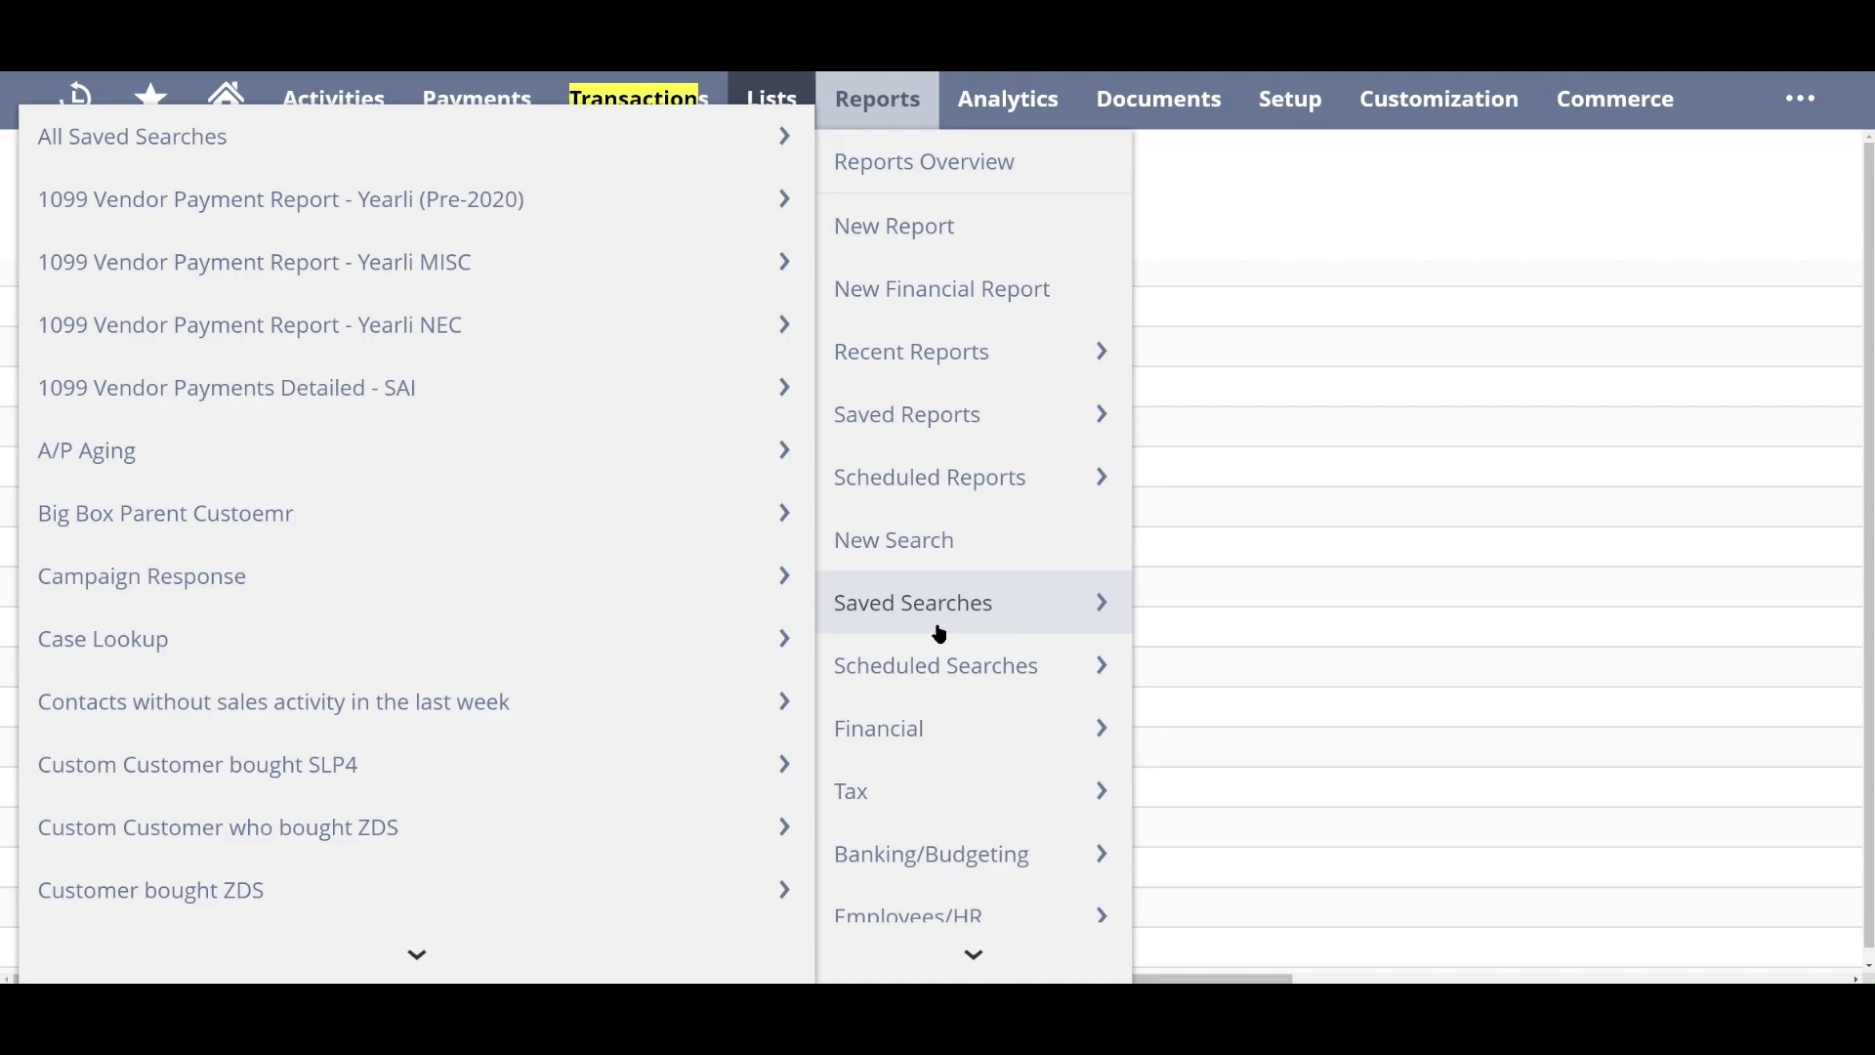
mouse_move(489, 146)
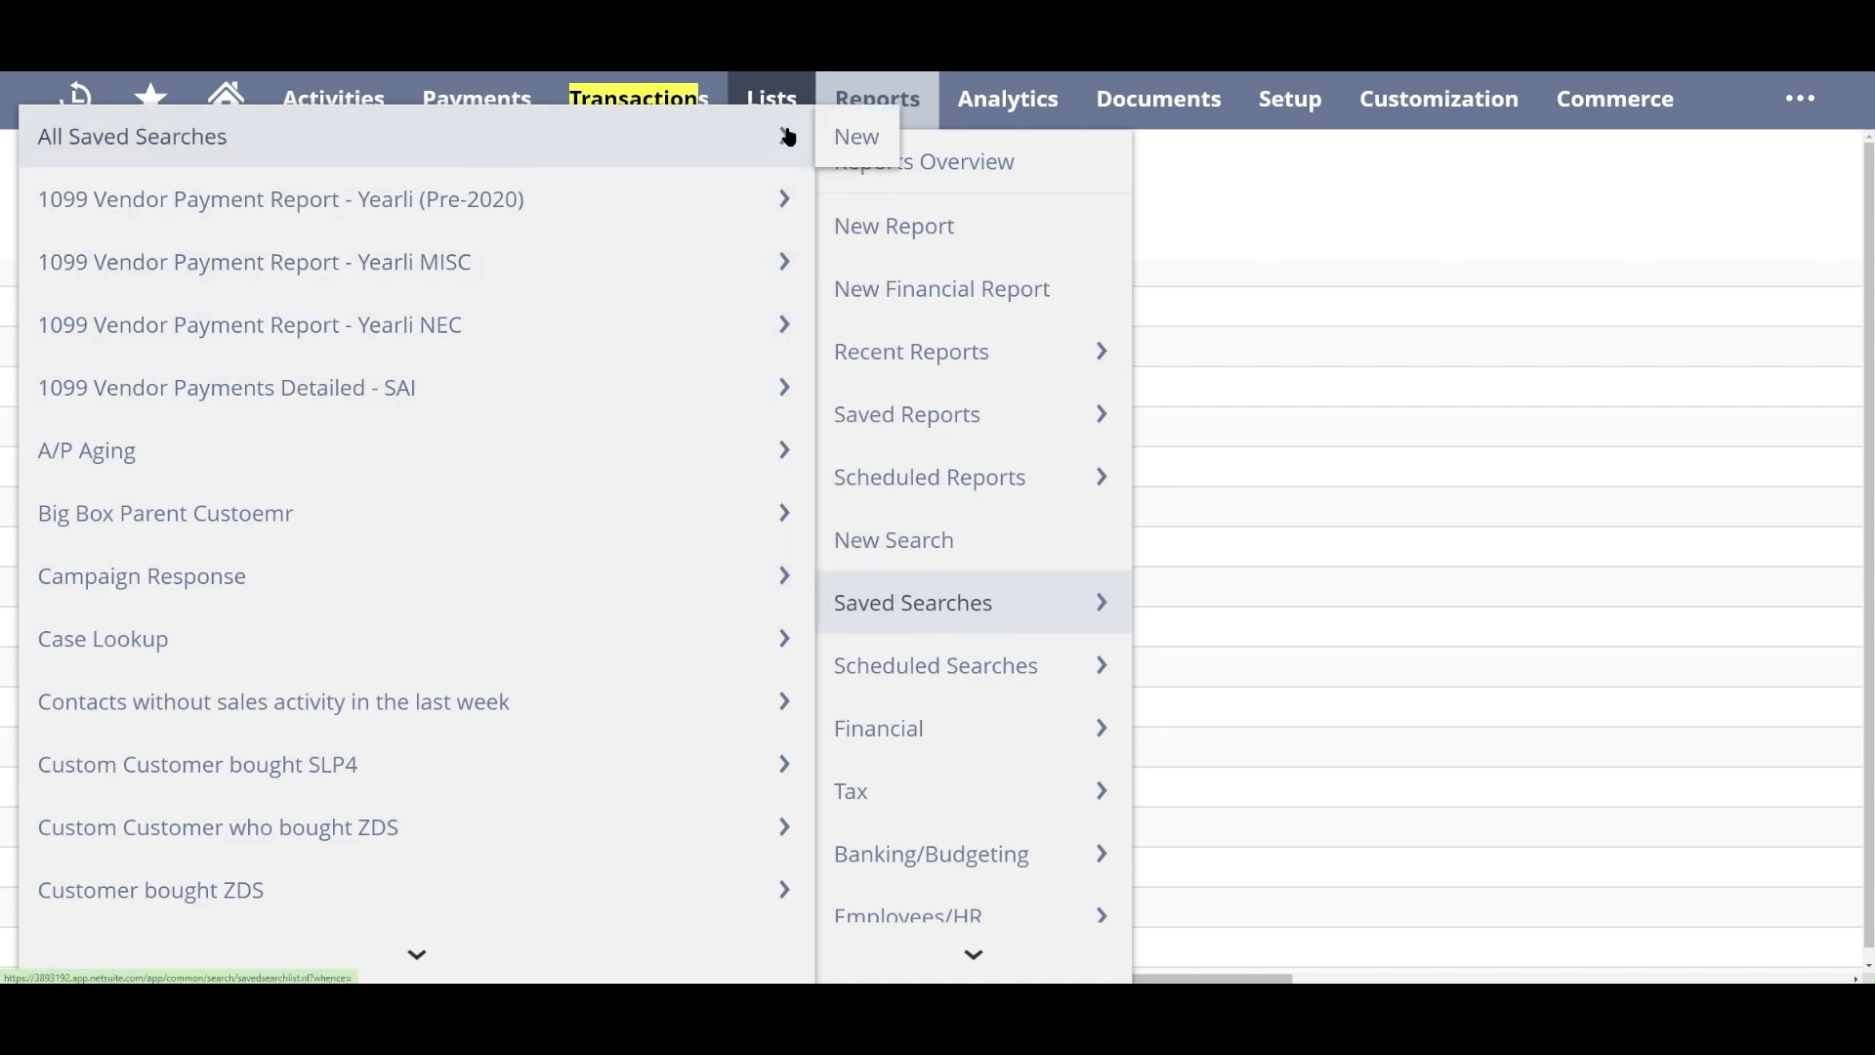
left_click(850, 137)
mouse_move(747, 110)
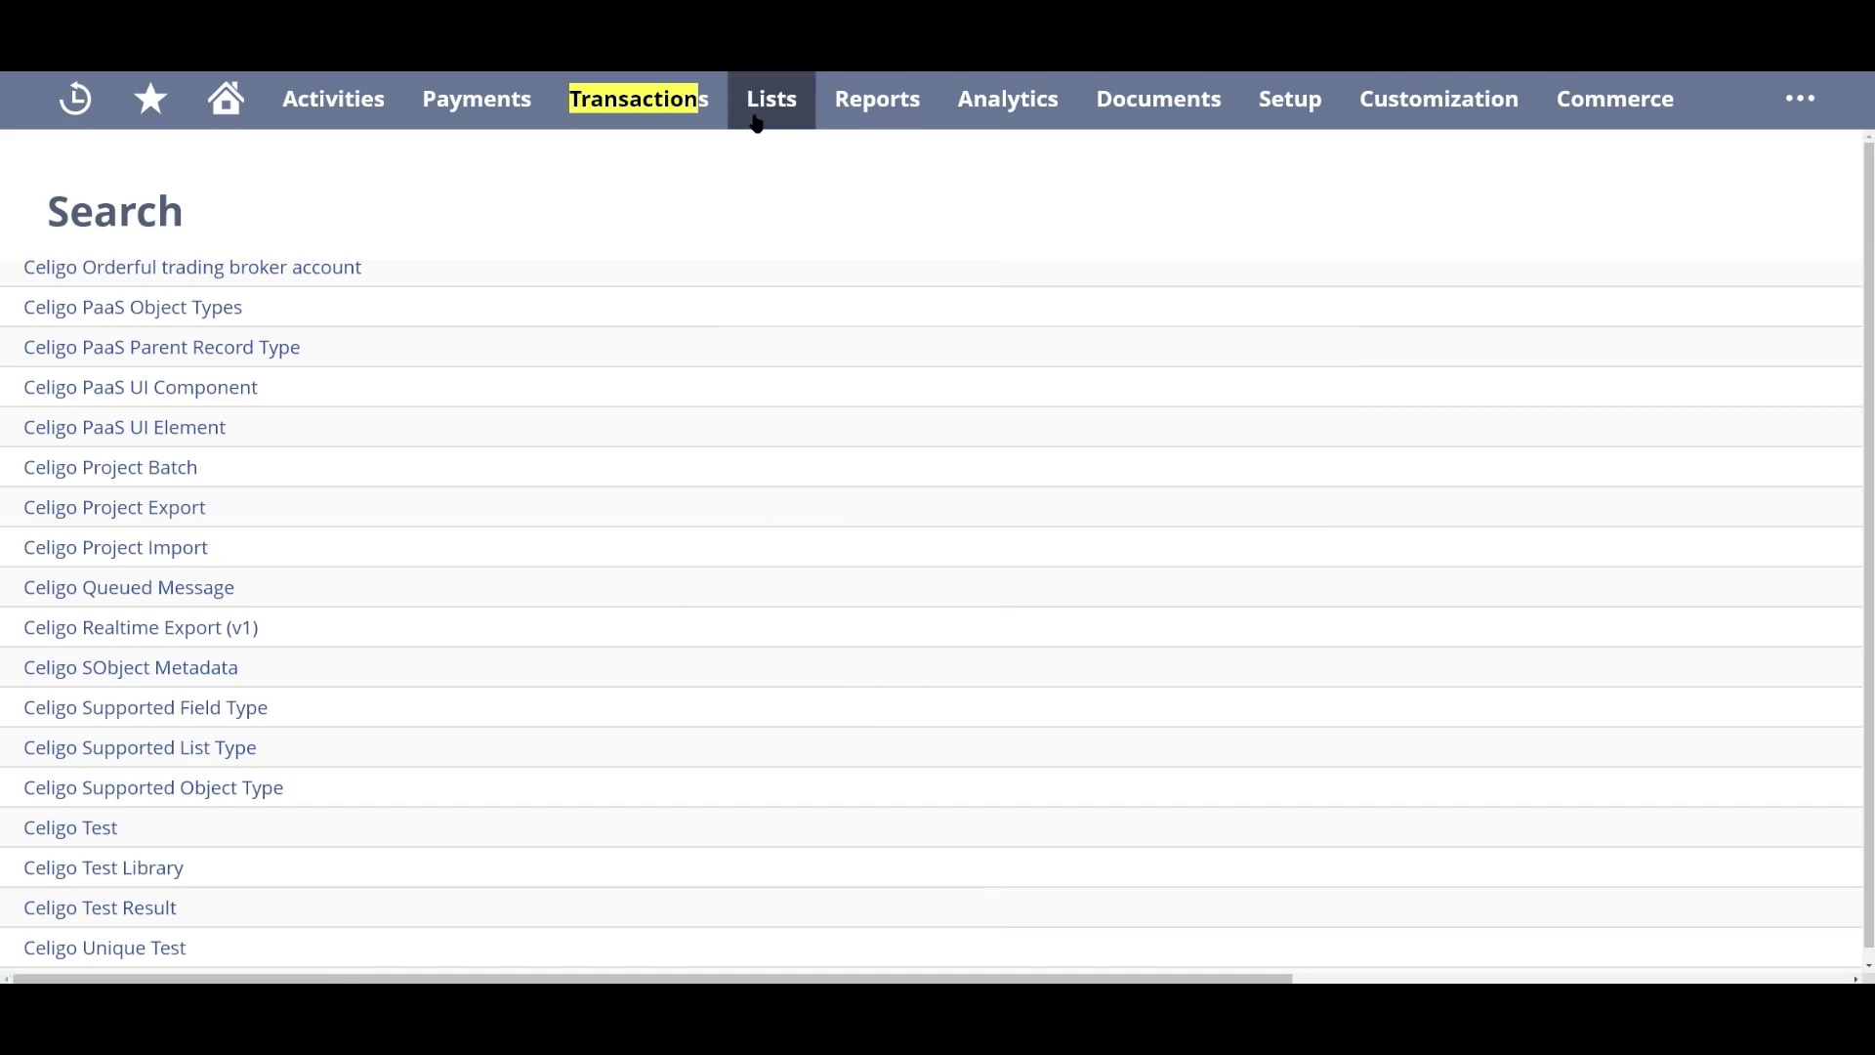
- Find 'Transaction' in the record-type list and open Transaction Search
mouse_move(856, 760)
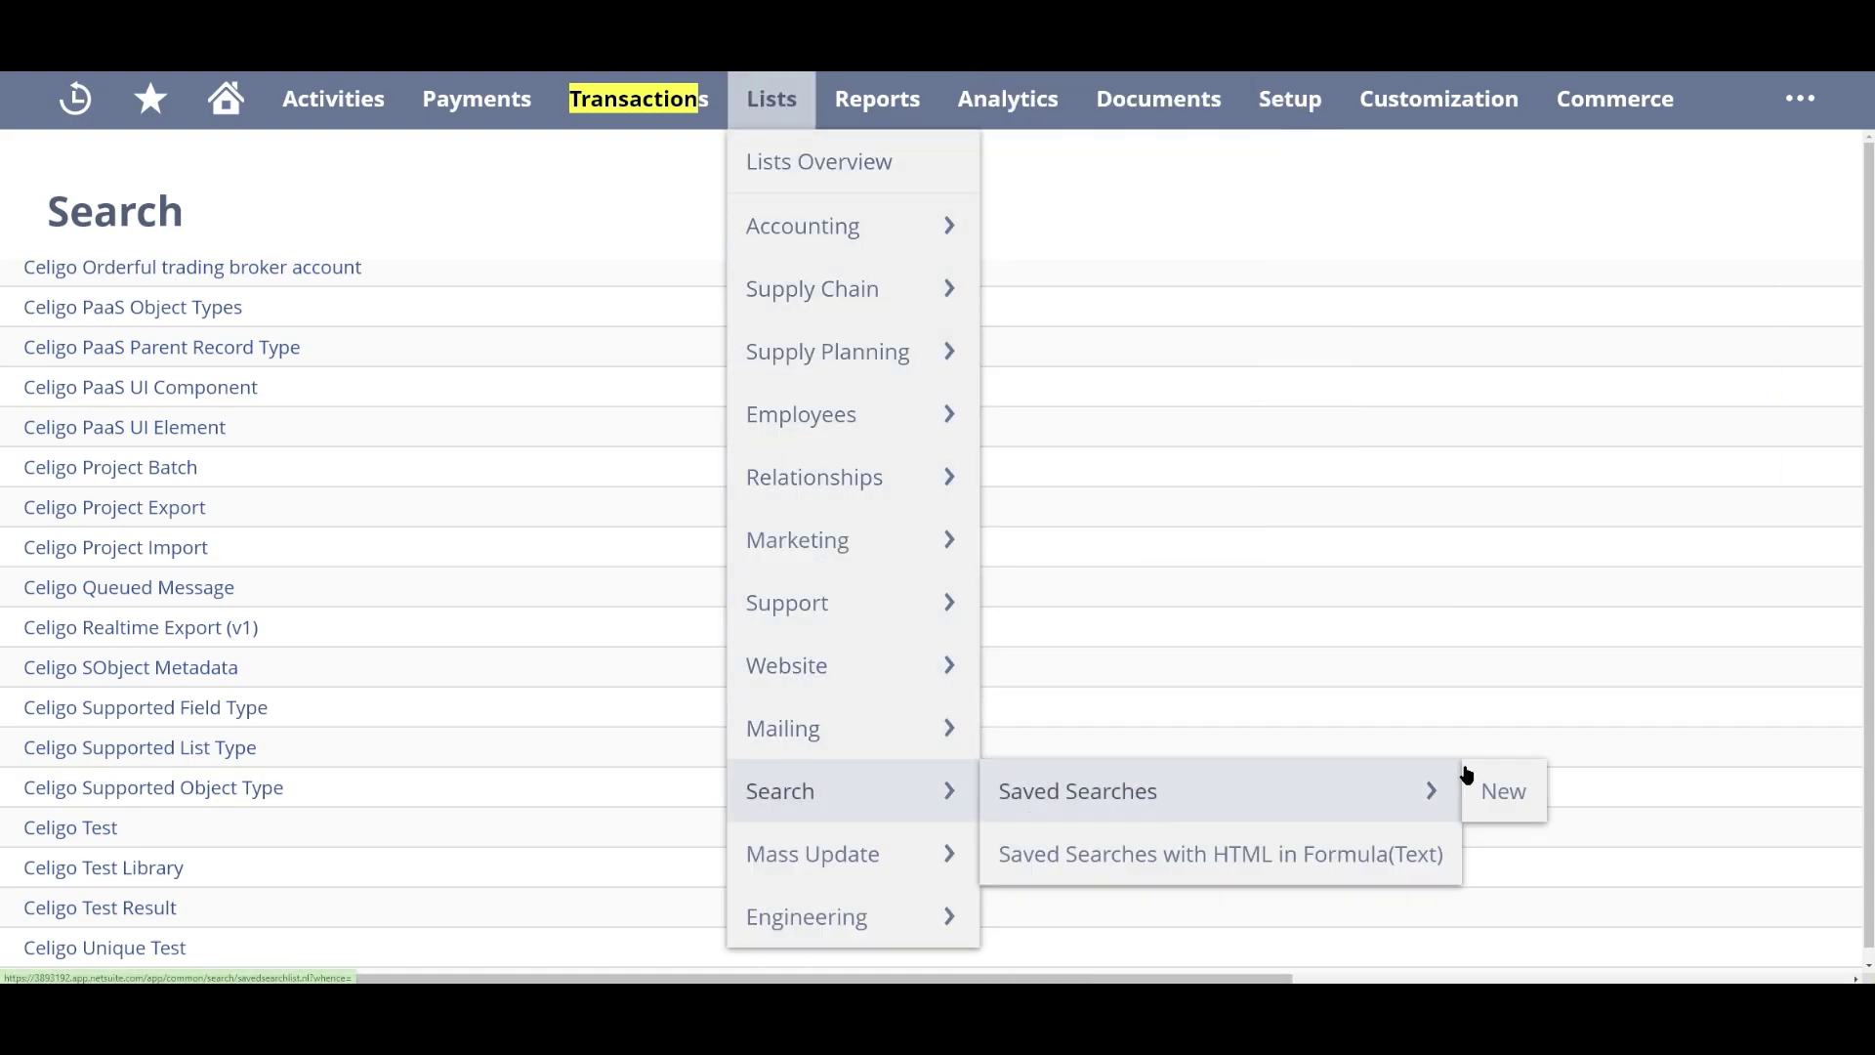
scroll(428, 482, "up", 5)
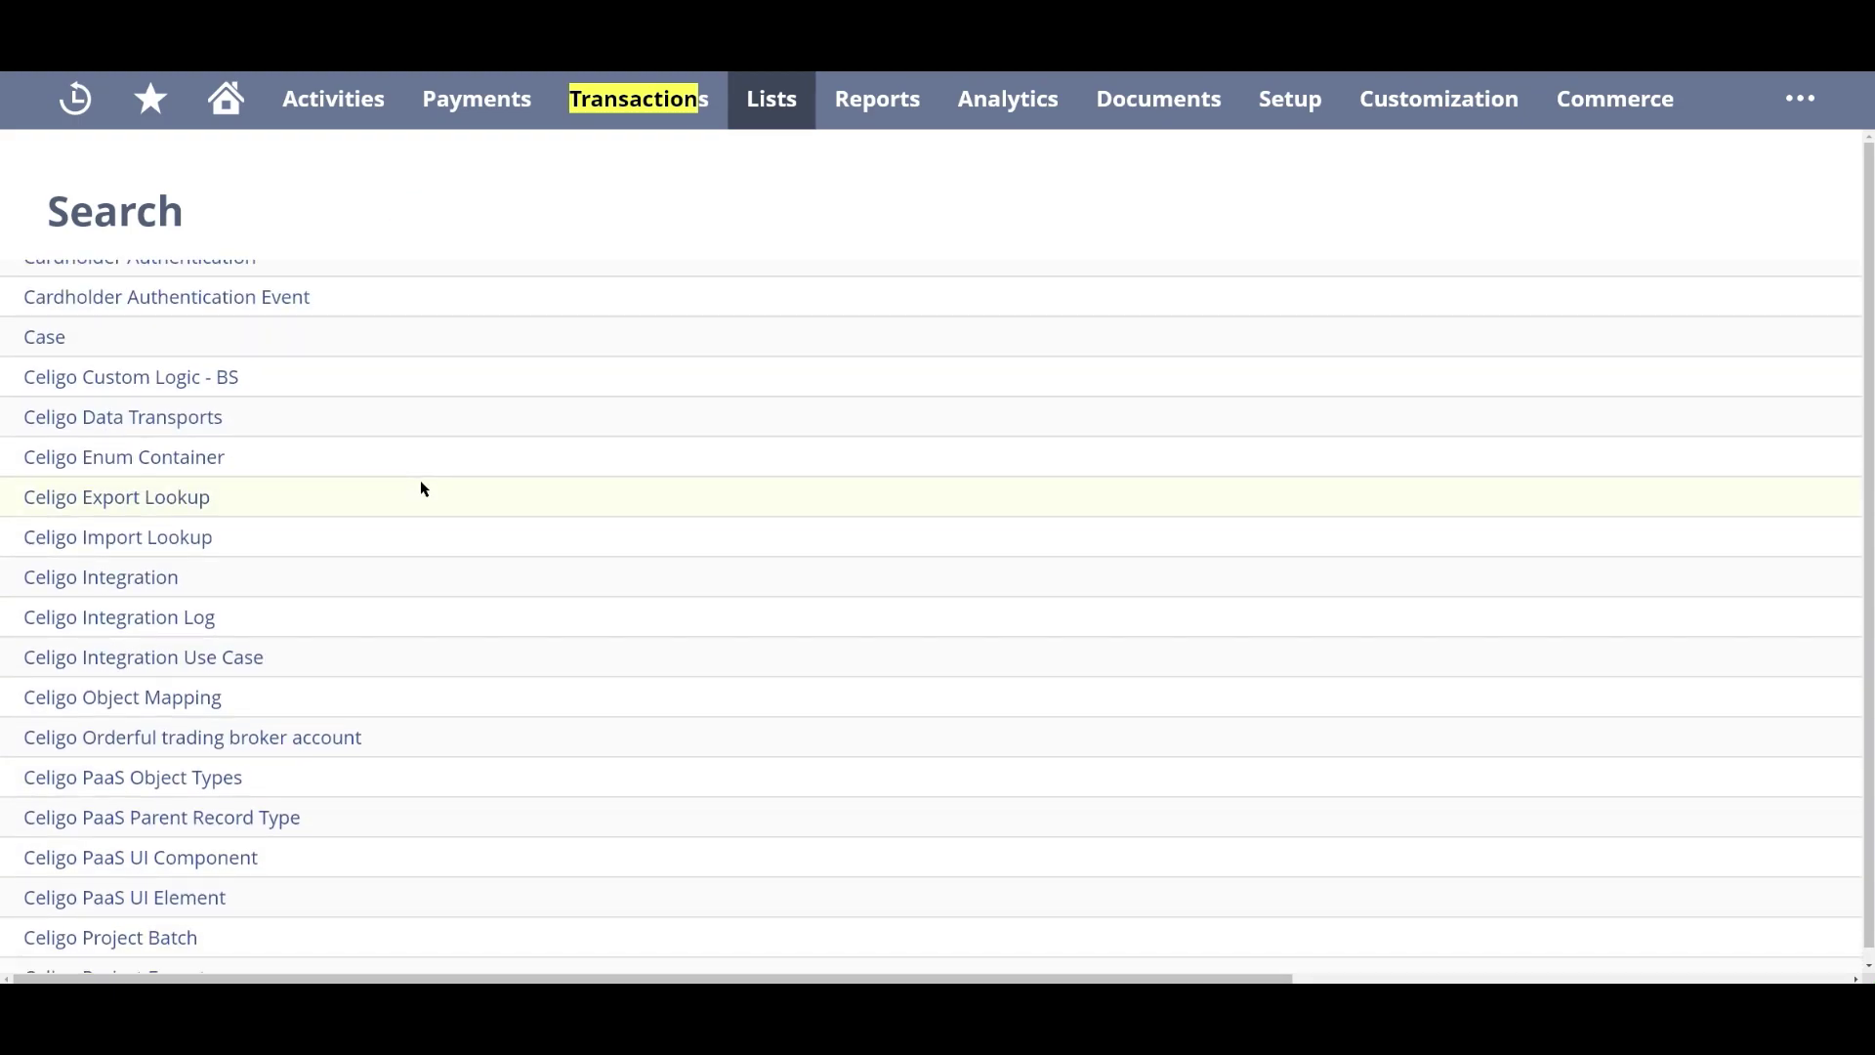
scroll(422, 486, "down", 8)
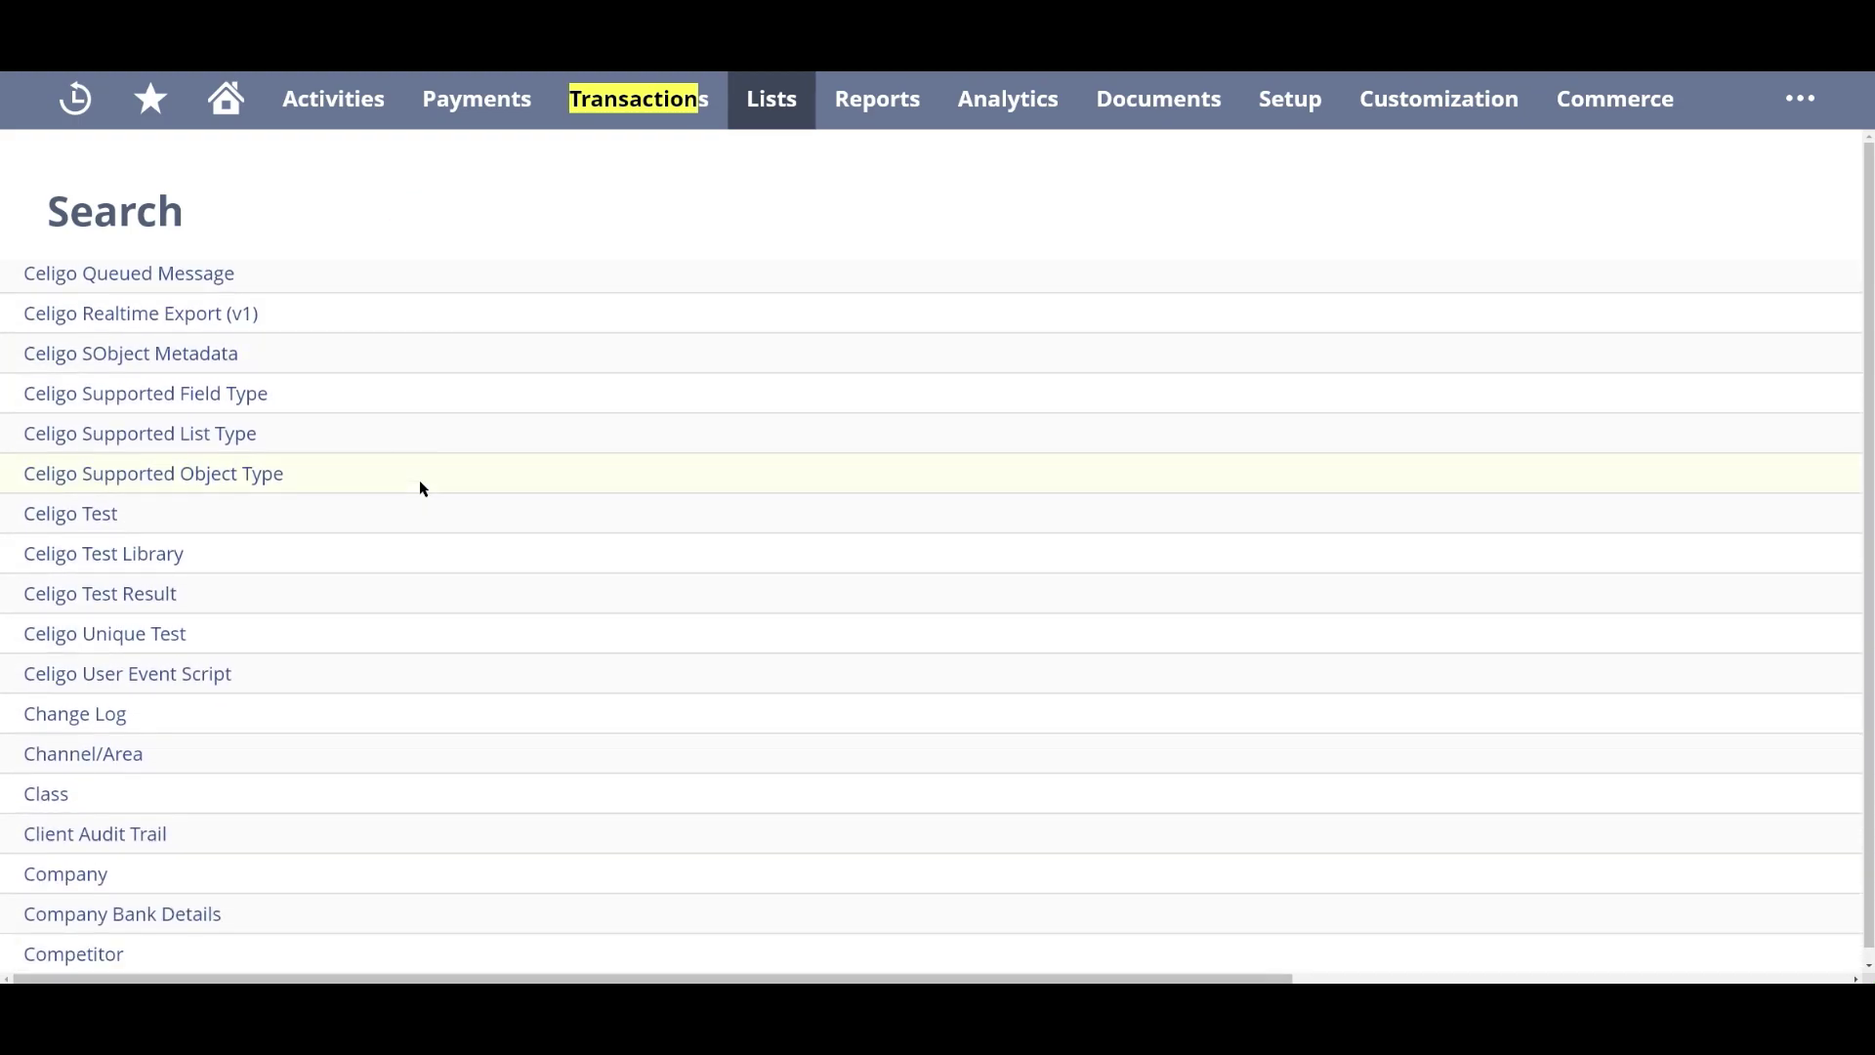
type("Transaction")
key("Return")
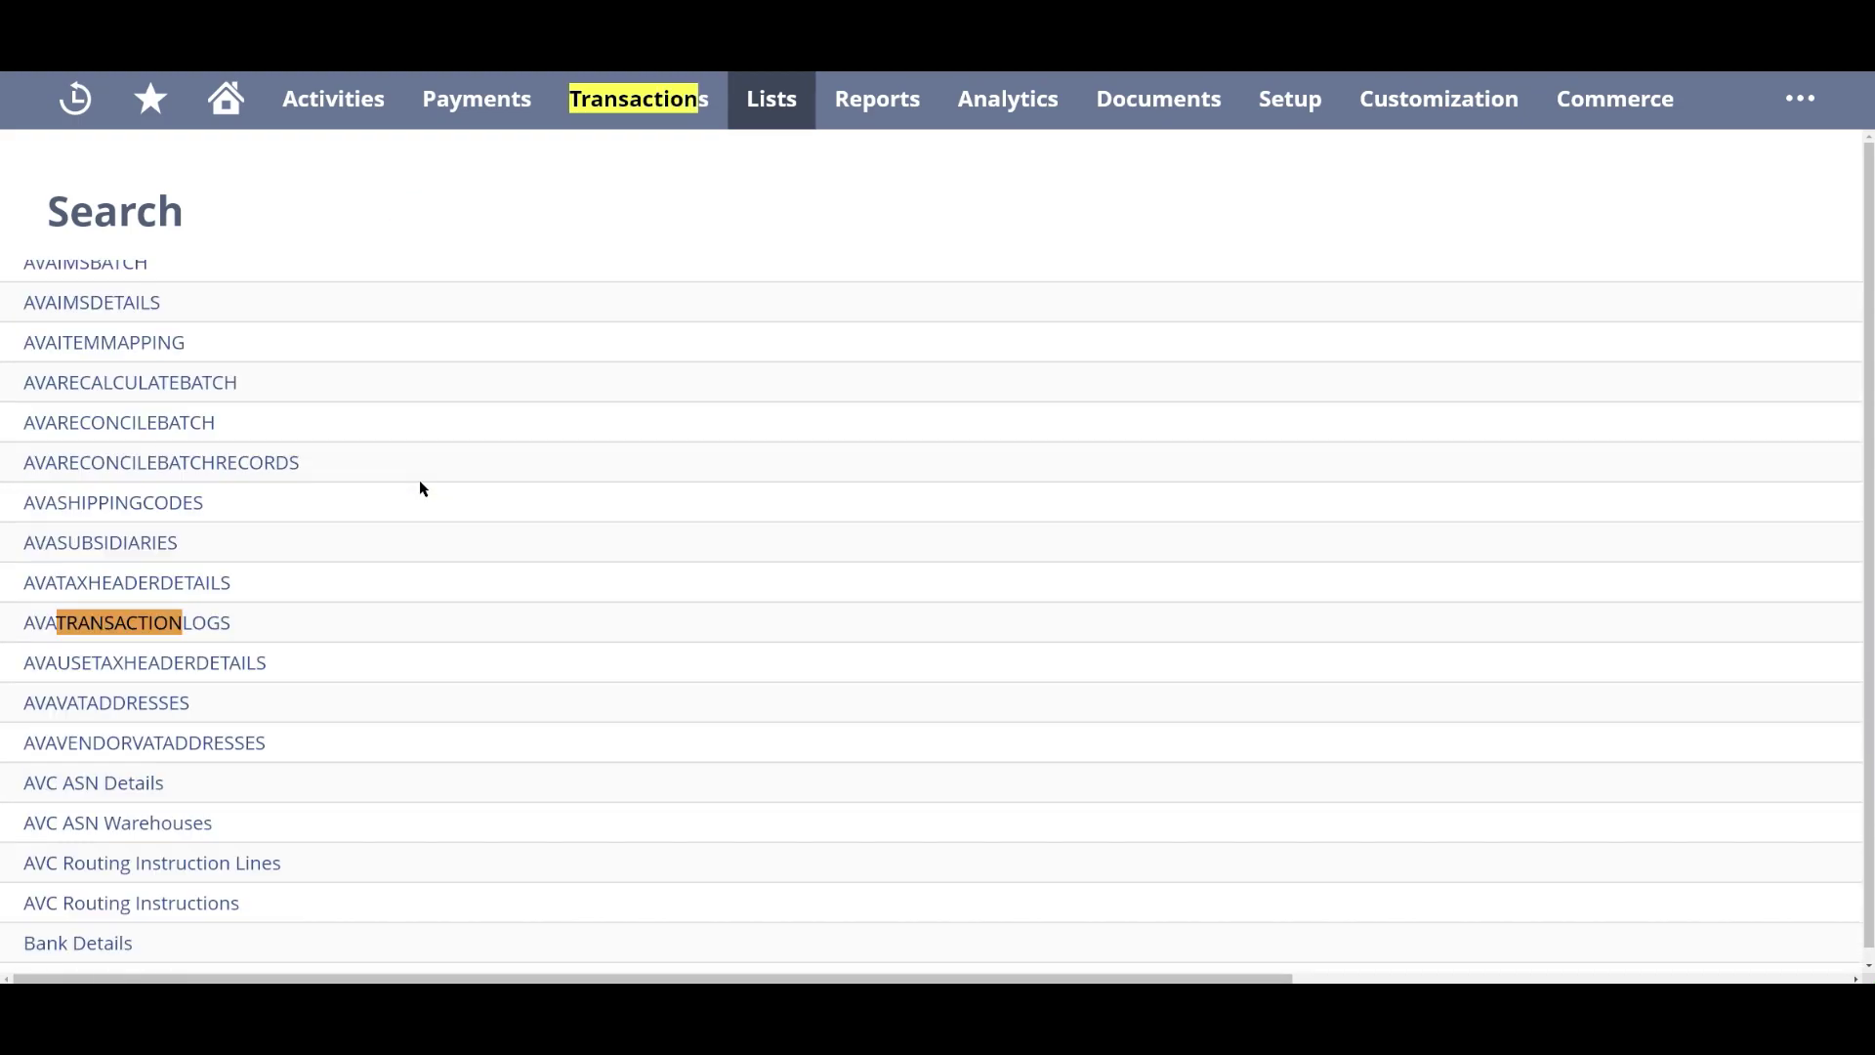
key("Return")
key("Return")
key("Return")
key("Return")
key("Return")
key("Return")
key("Return")
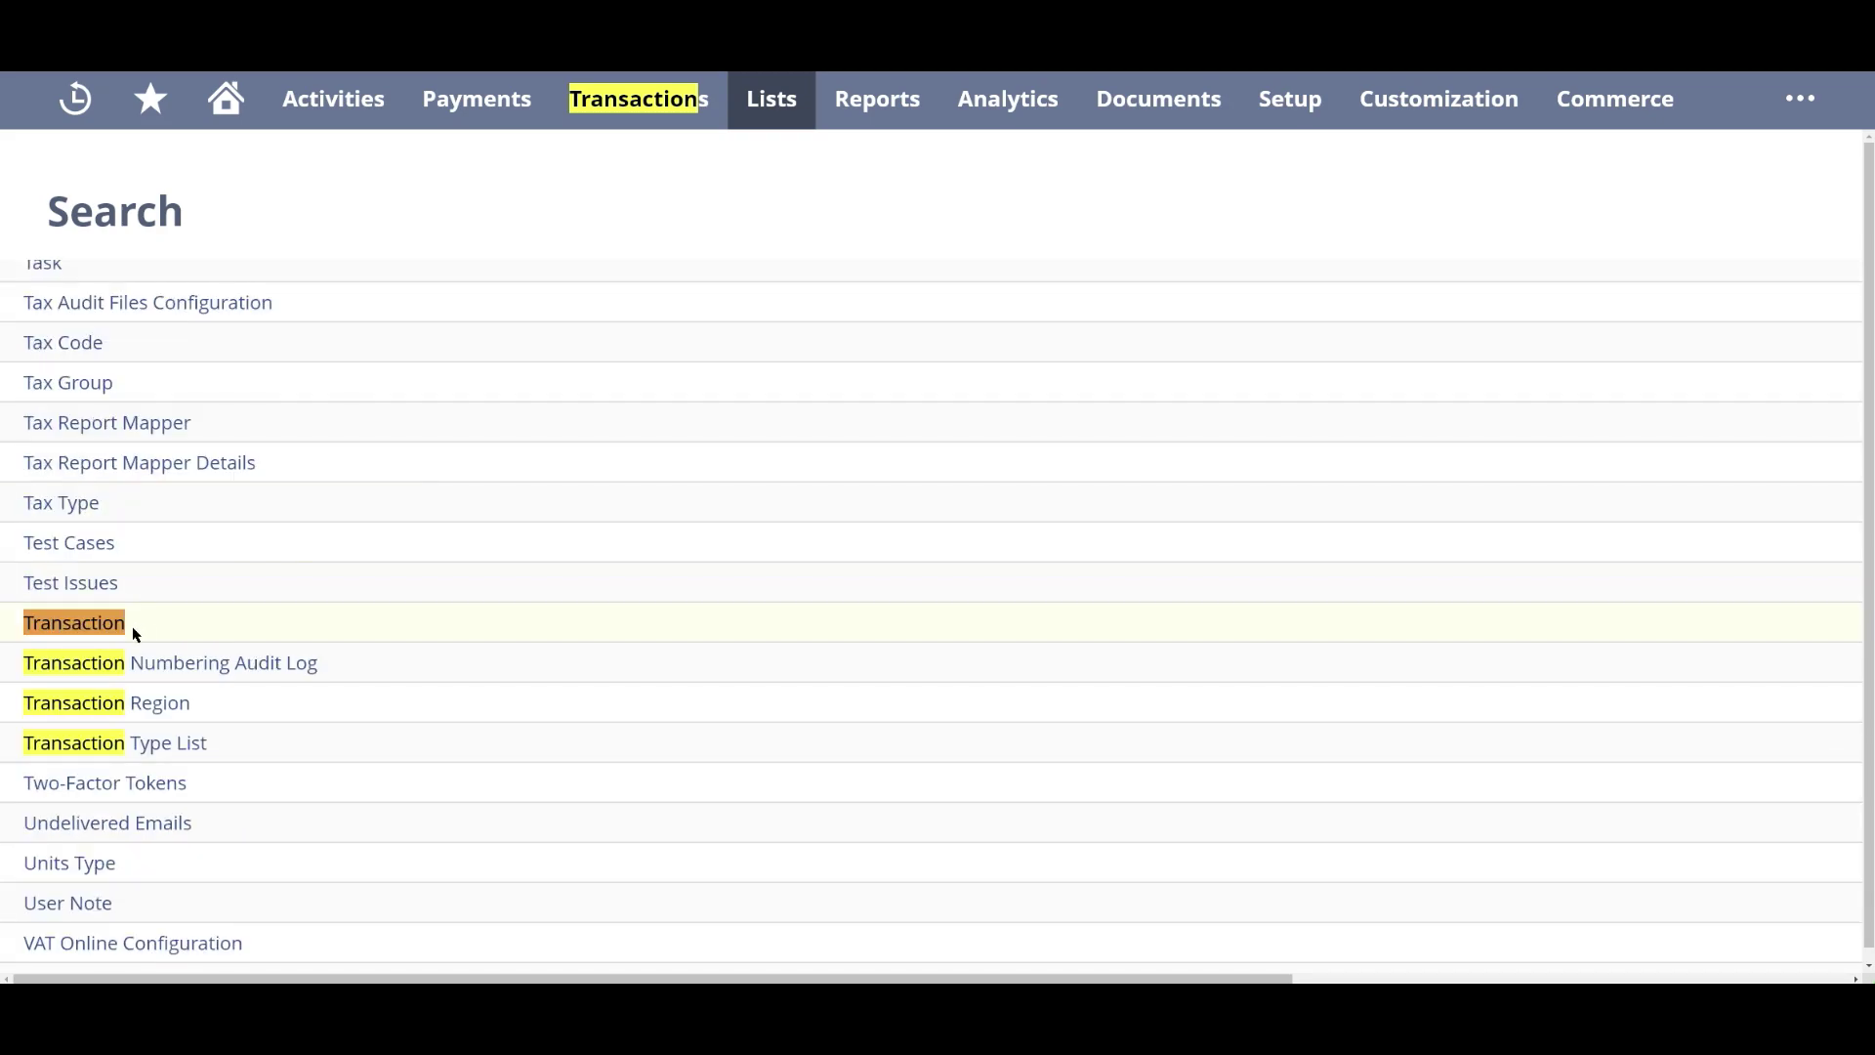
left_click(76, 626)
- Create a saved search from the transaction search, titled 'Rejected Bill Search'
key("Return")
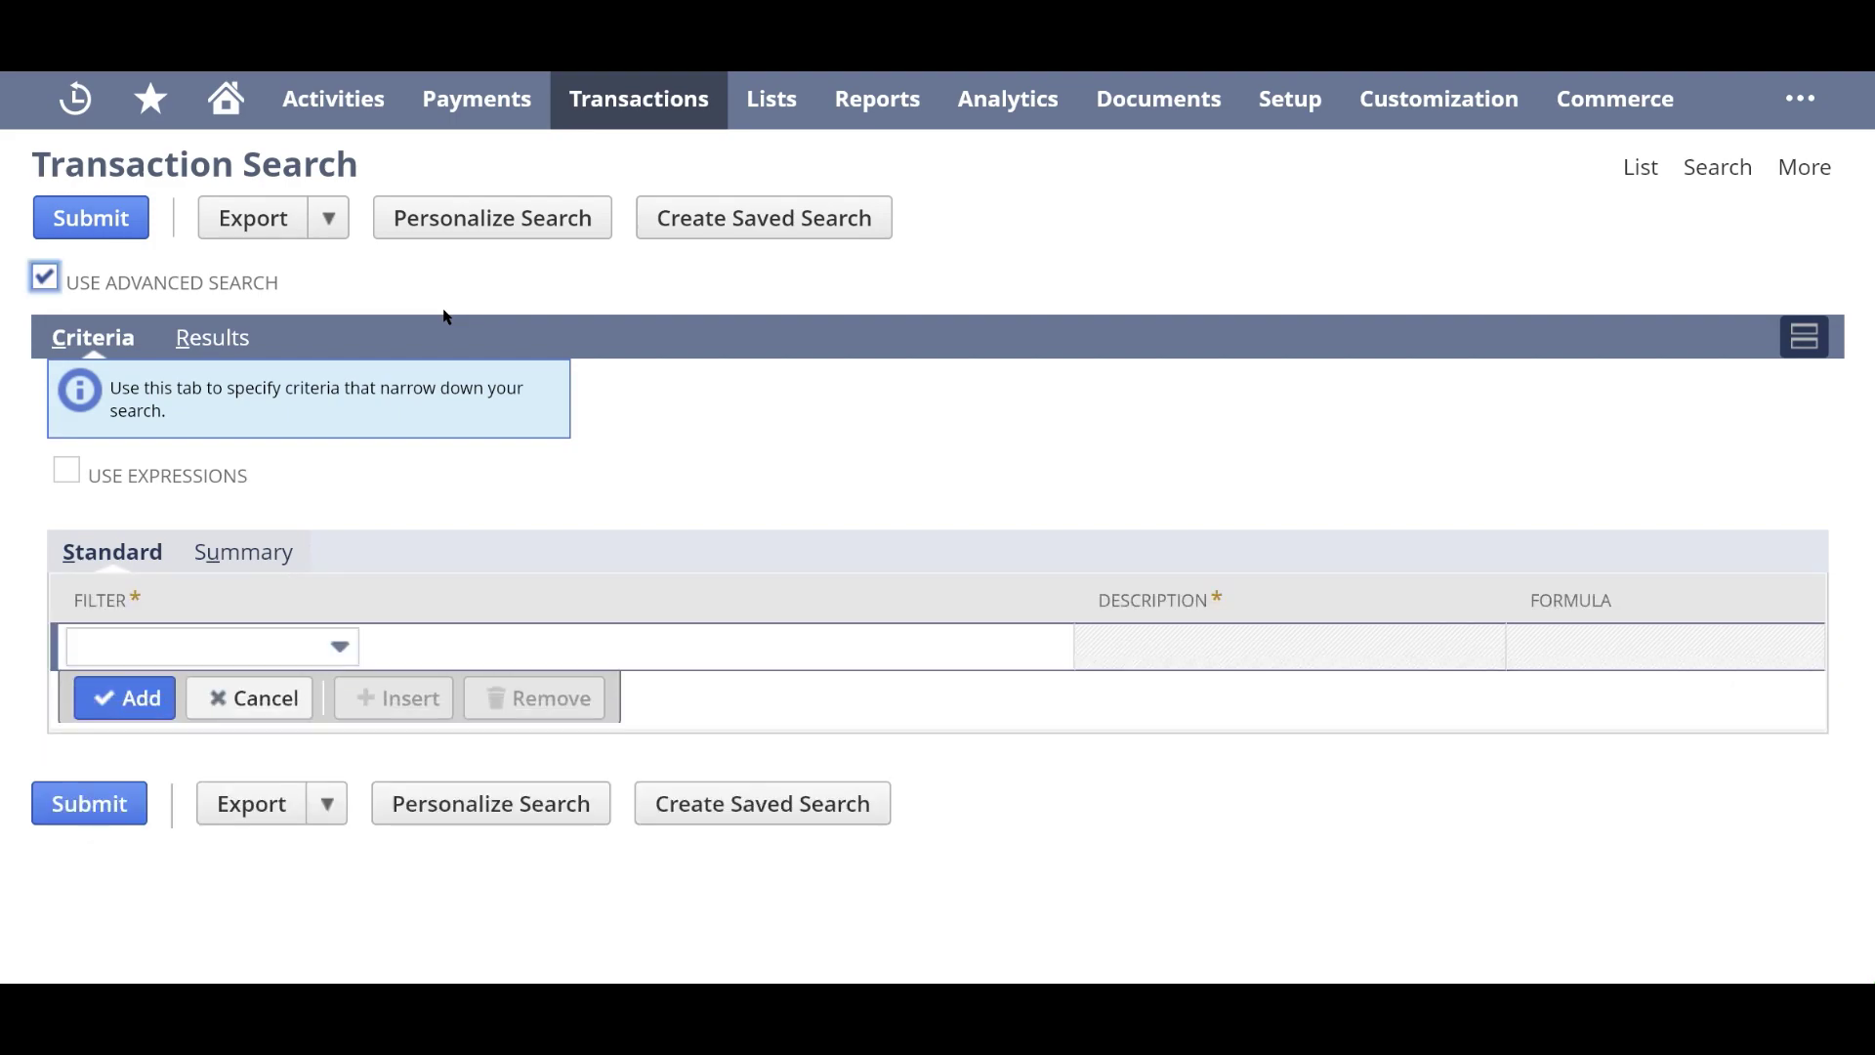
left_click(742, 226)
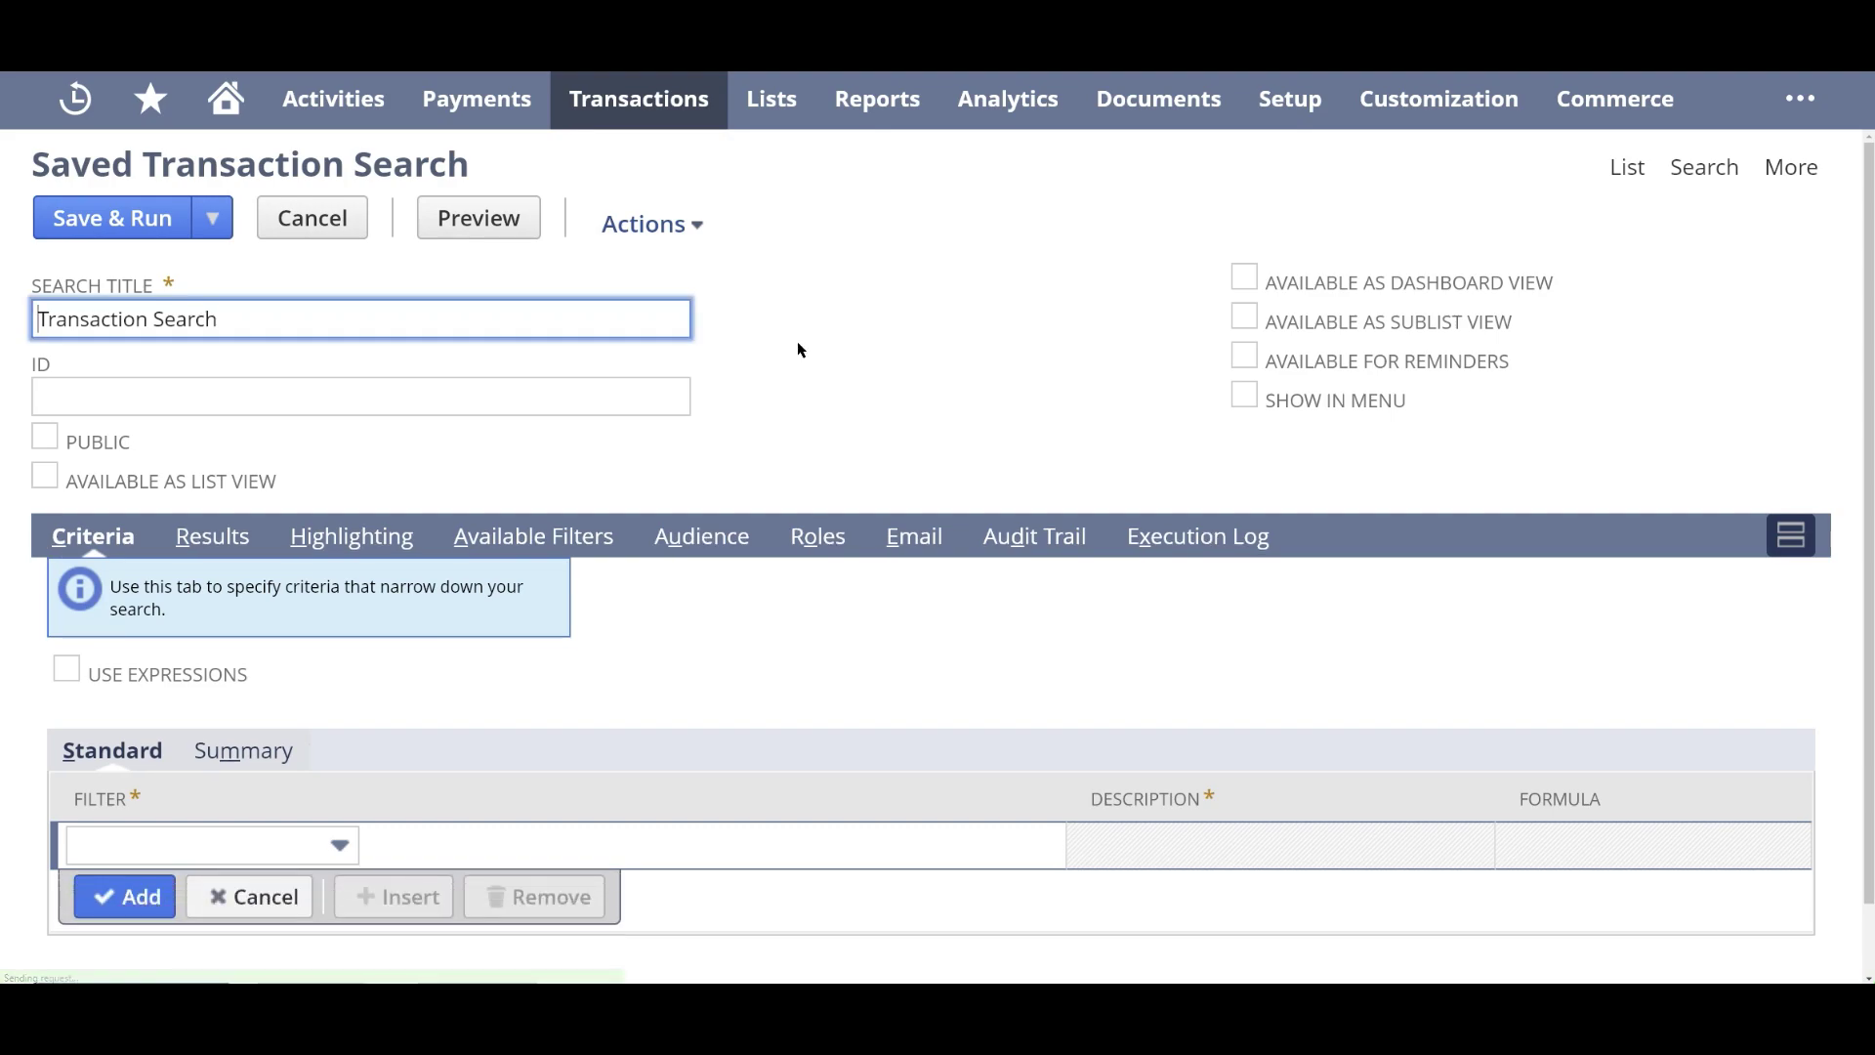
left_click_drag(302, 319, 41, 318)
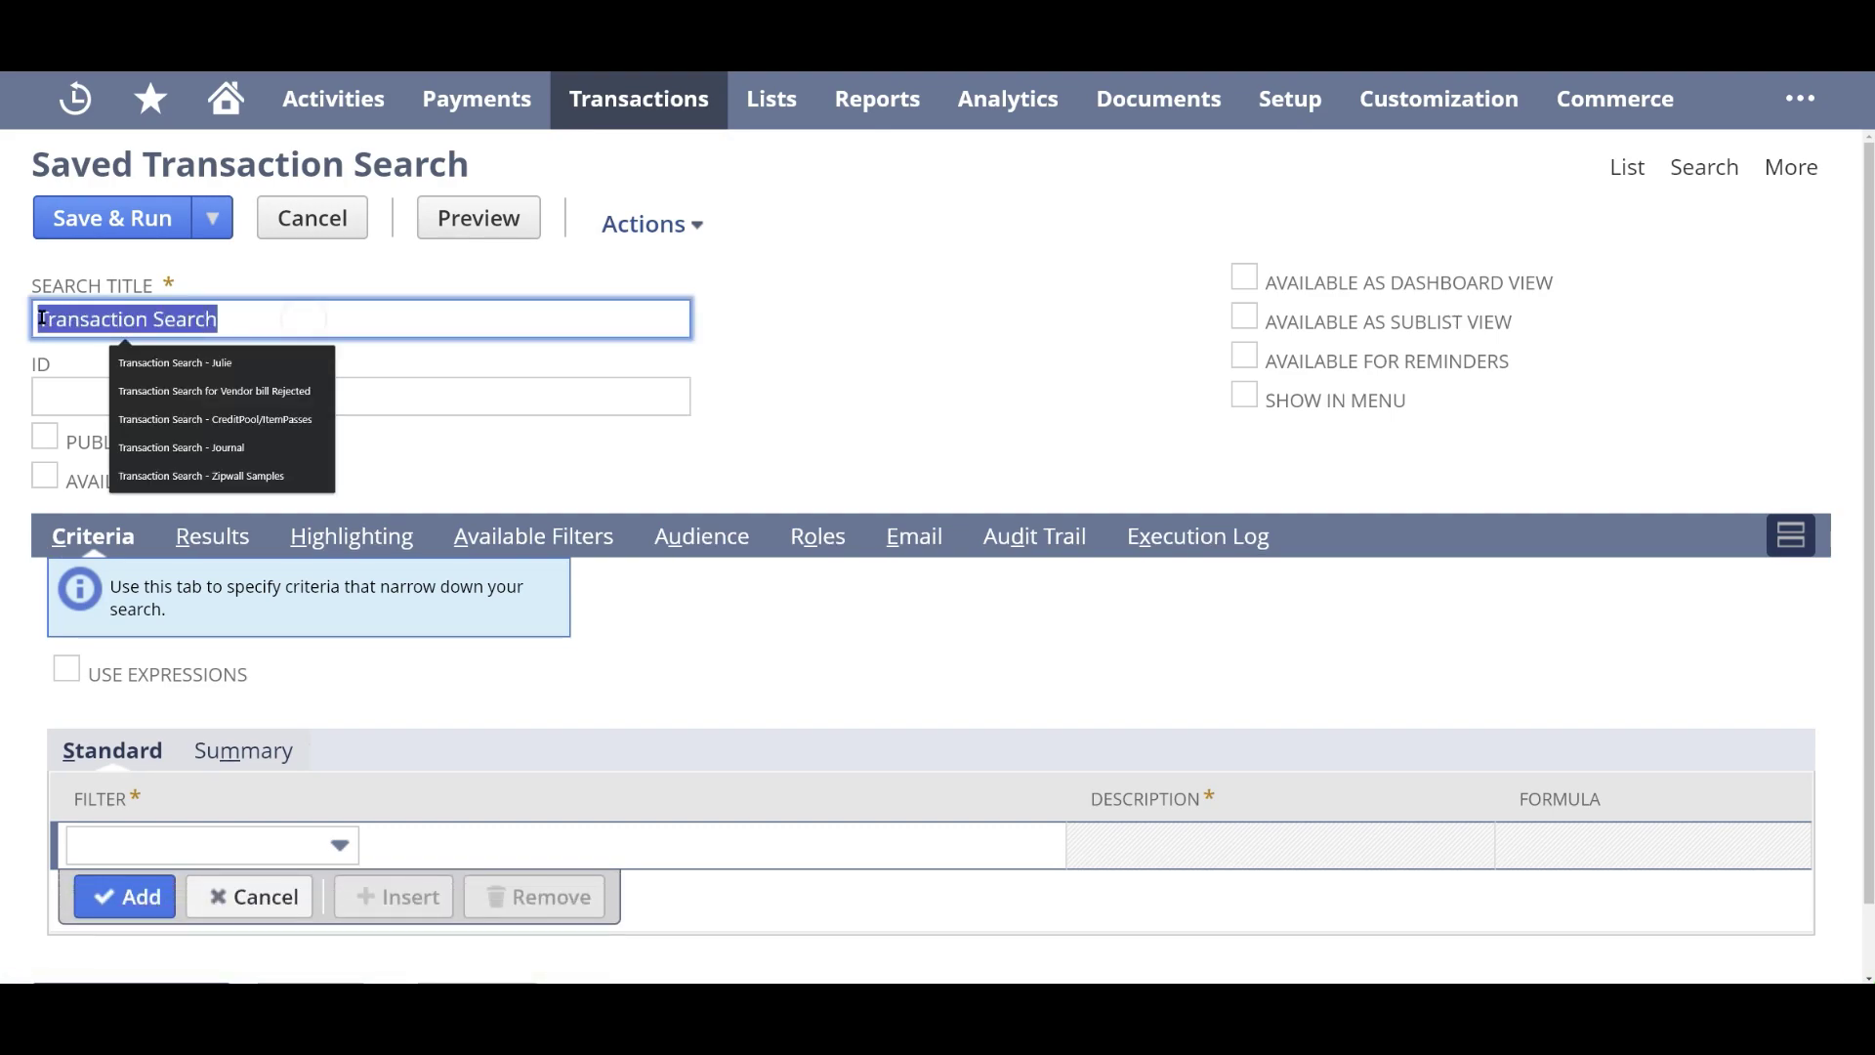
type("Rejected Bill")
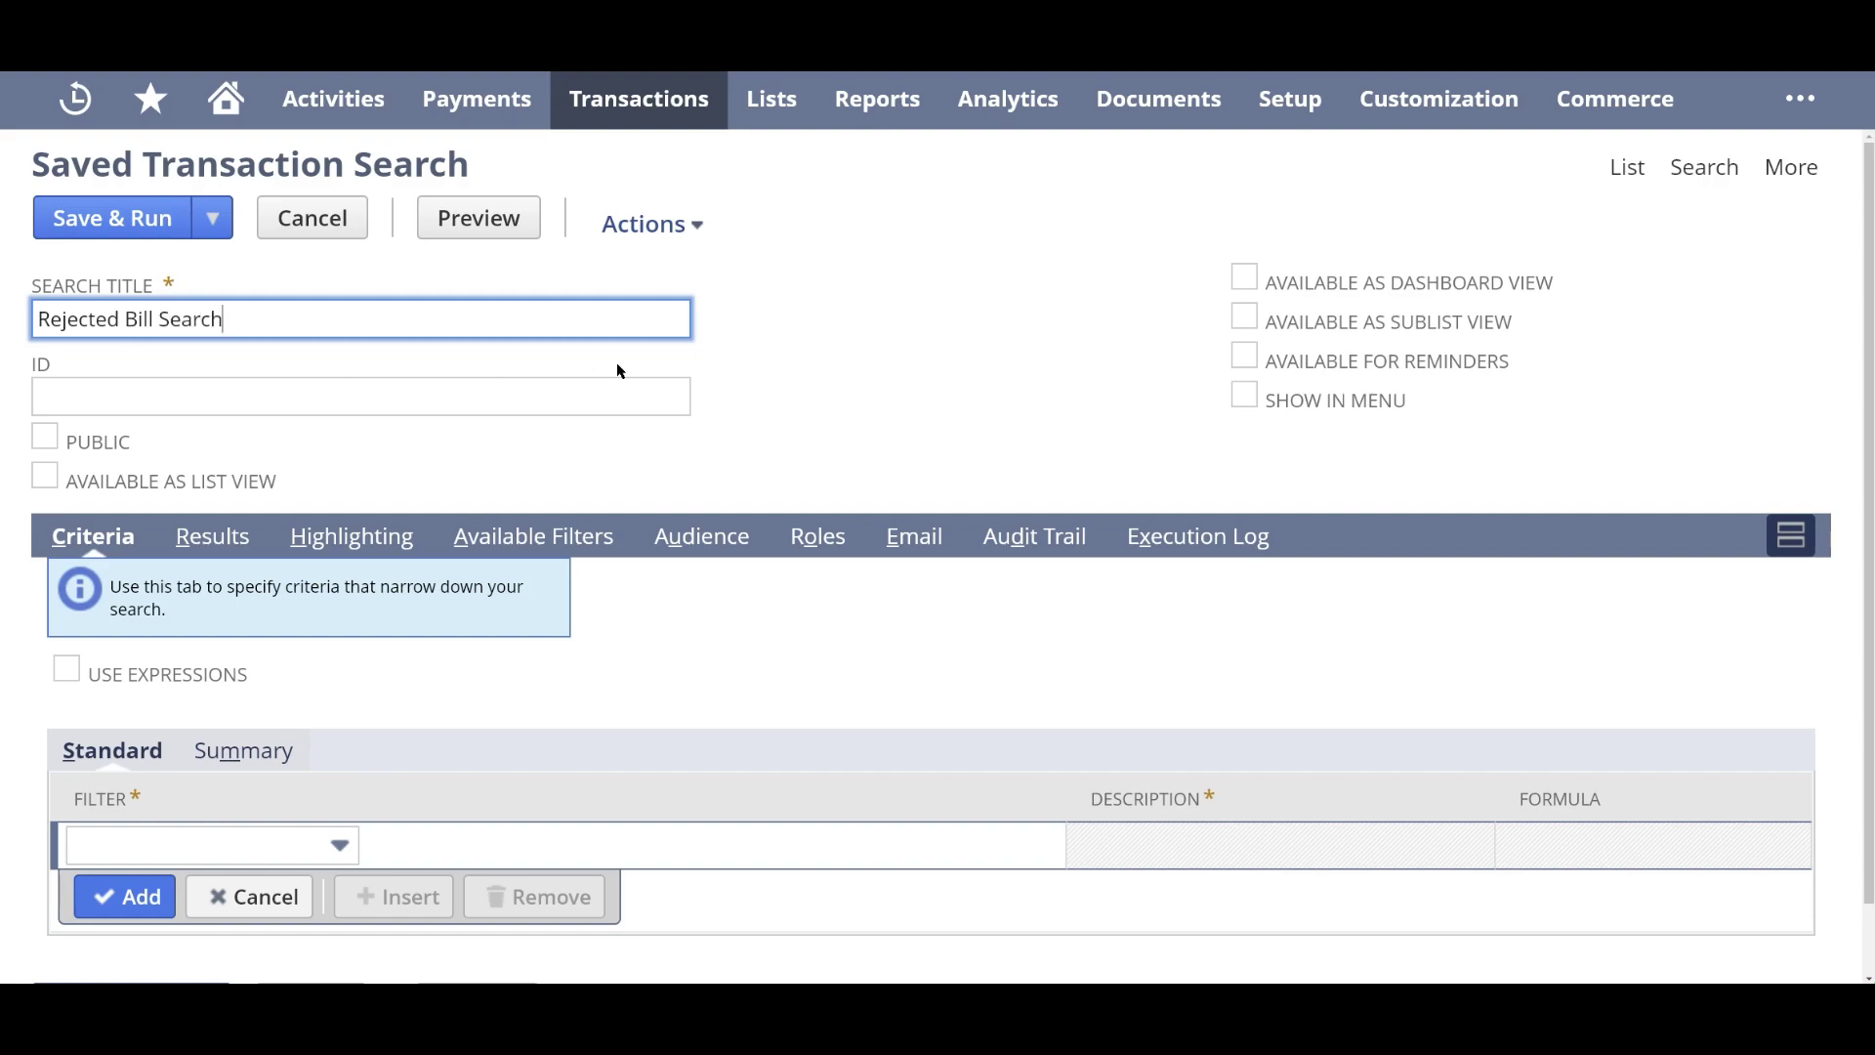
left_click(783, 399)
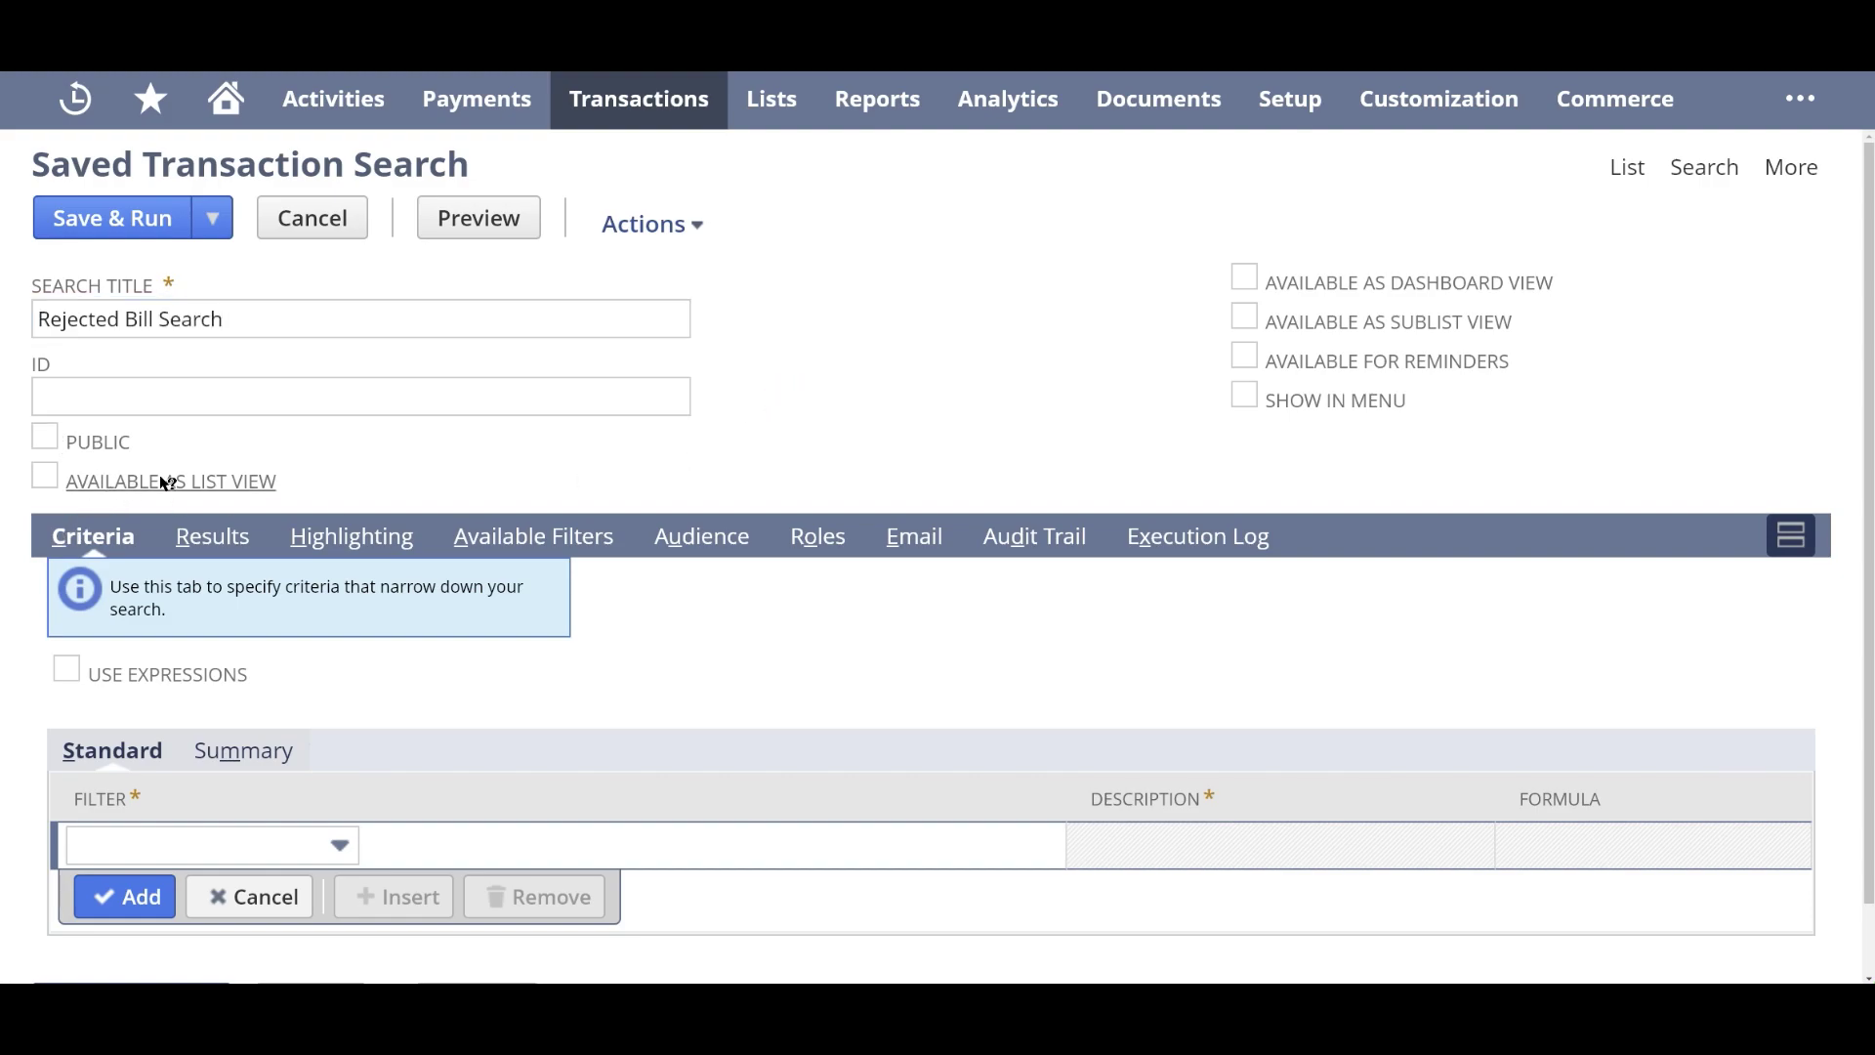
- Add a Type criterion with Bill as the selected transaction type
left_click(243, 841)
type("Type")
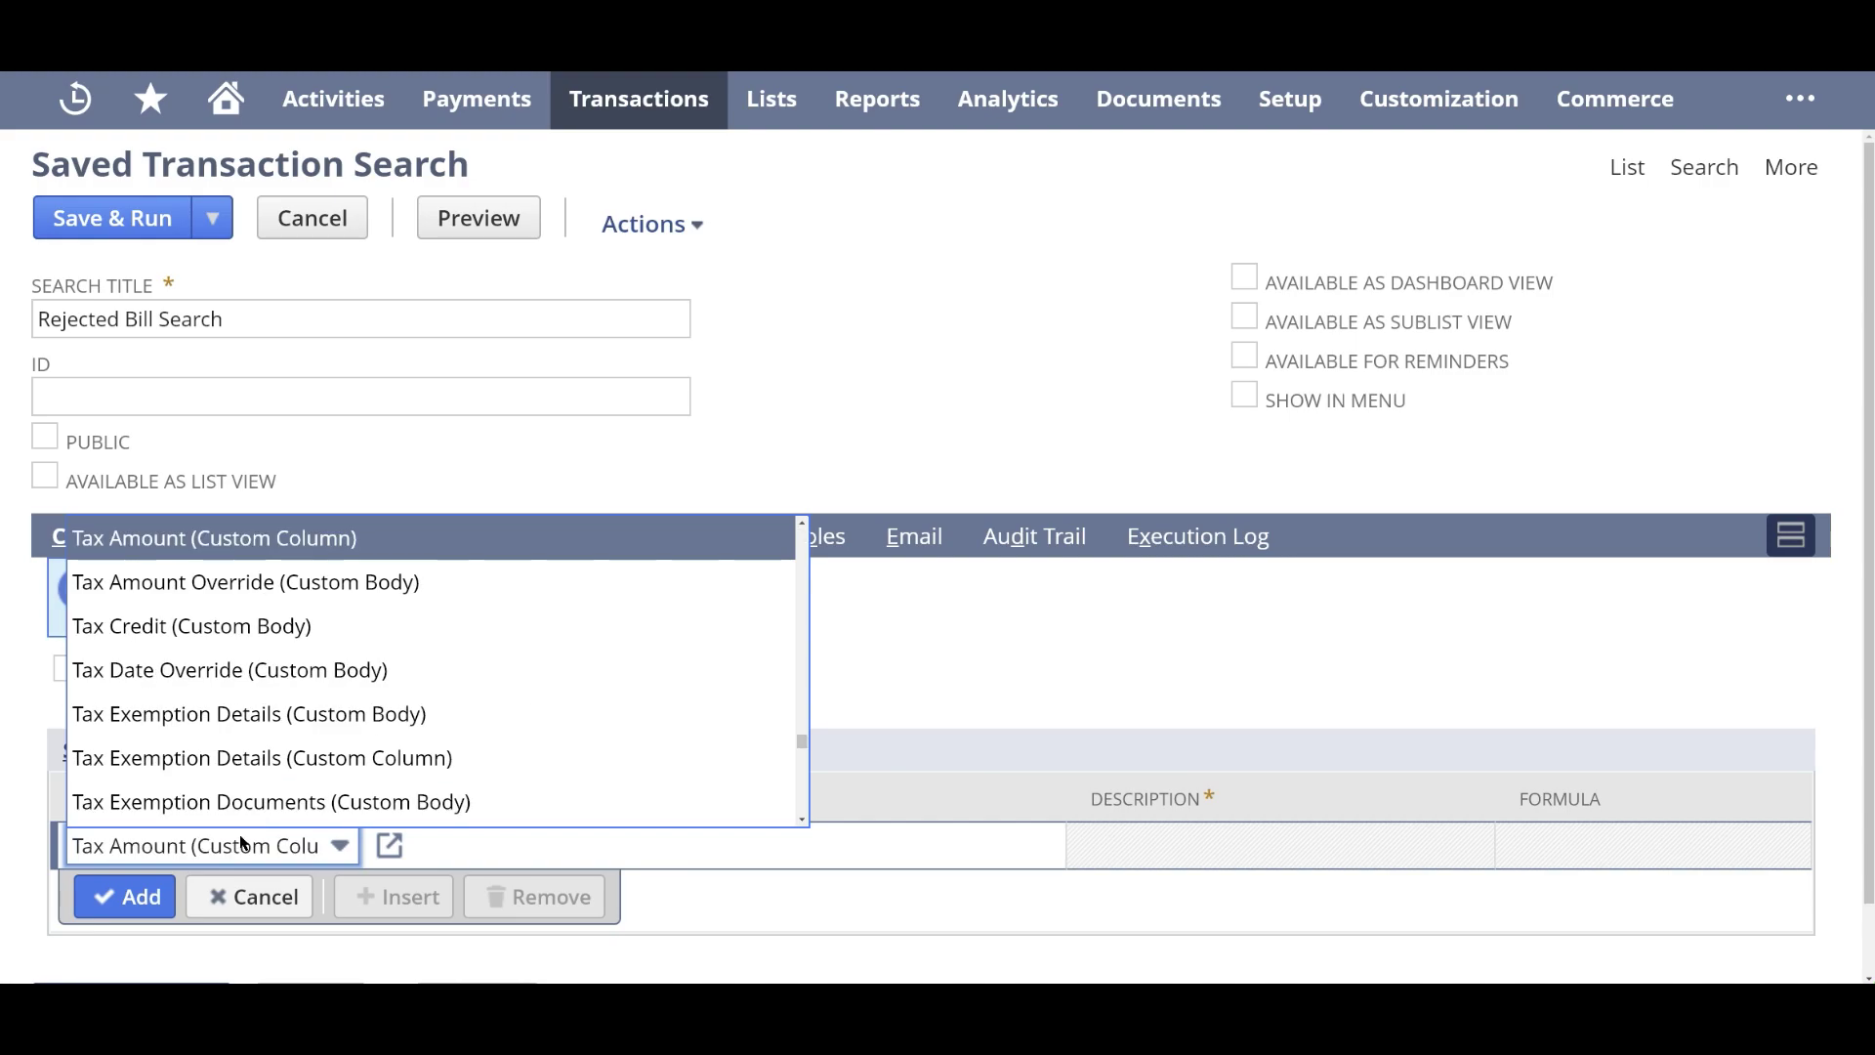
key("Tab")
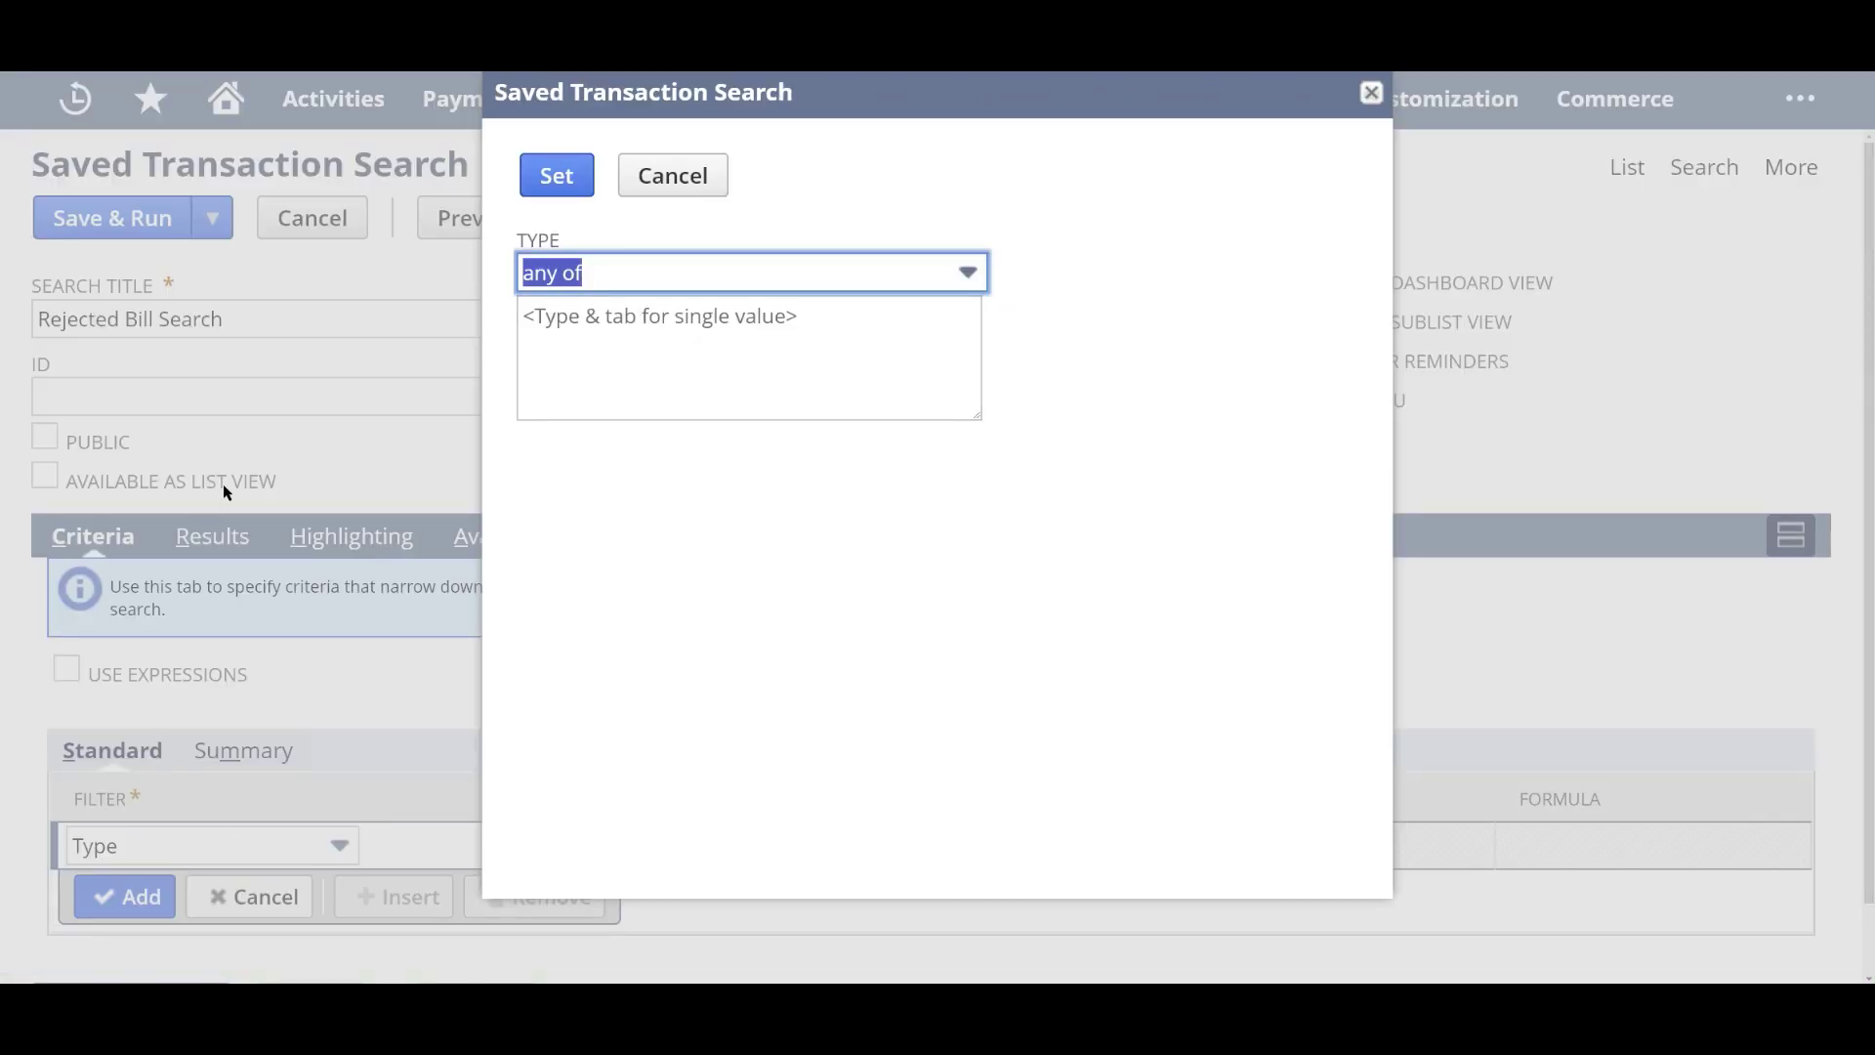
left_click(782, 372)
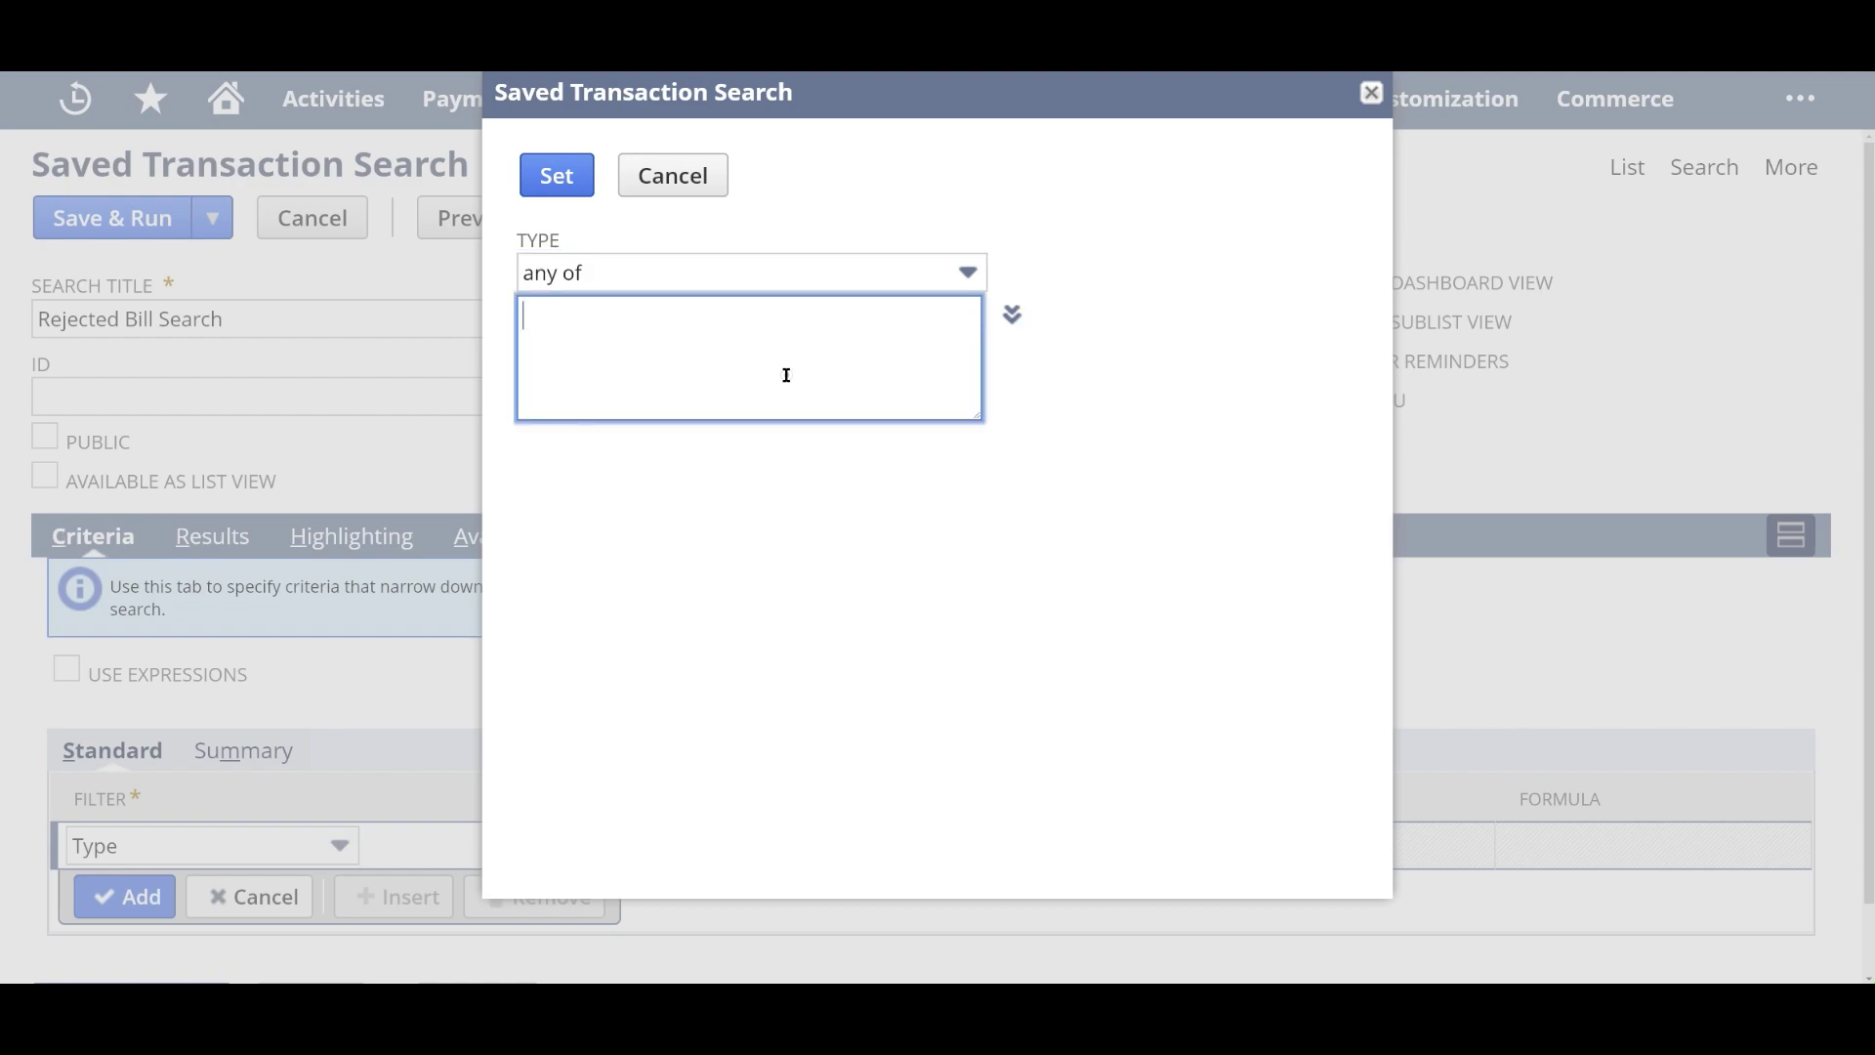
left_click(1009, 312)
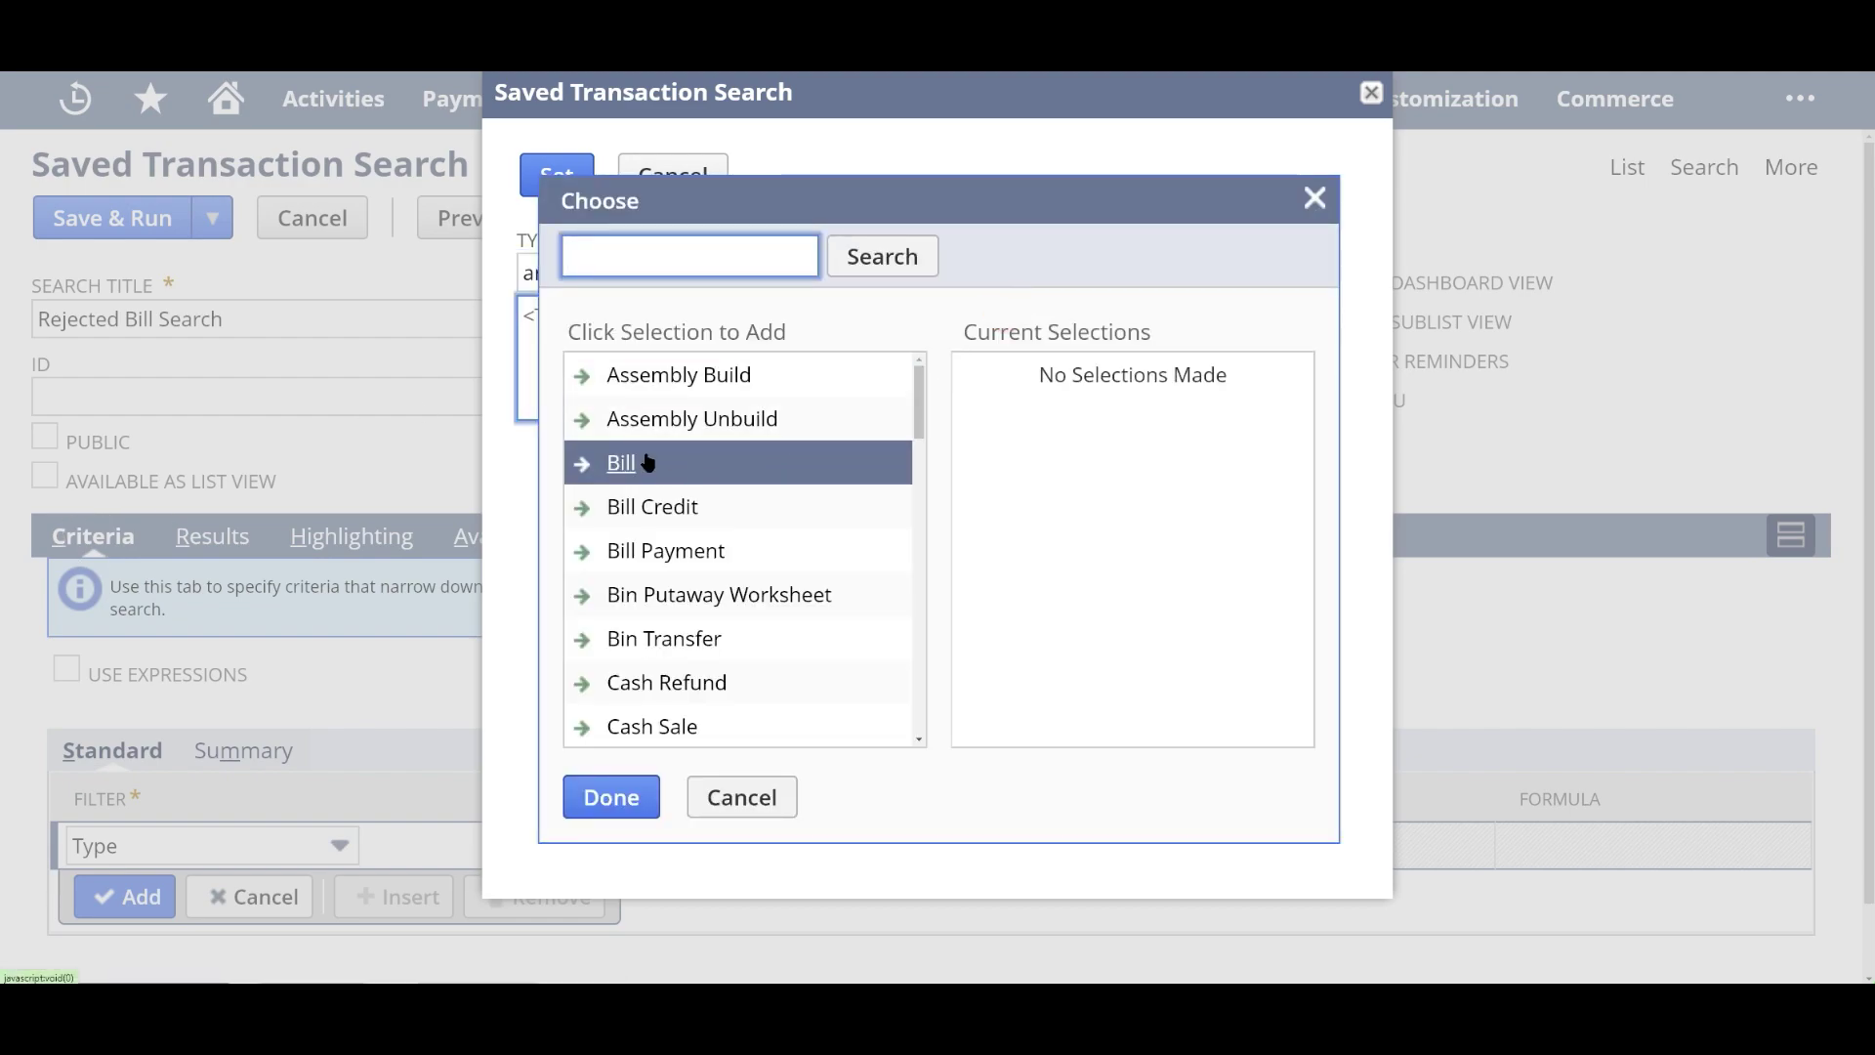
left_click(625, 459)
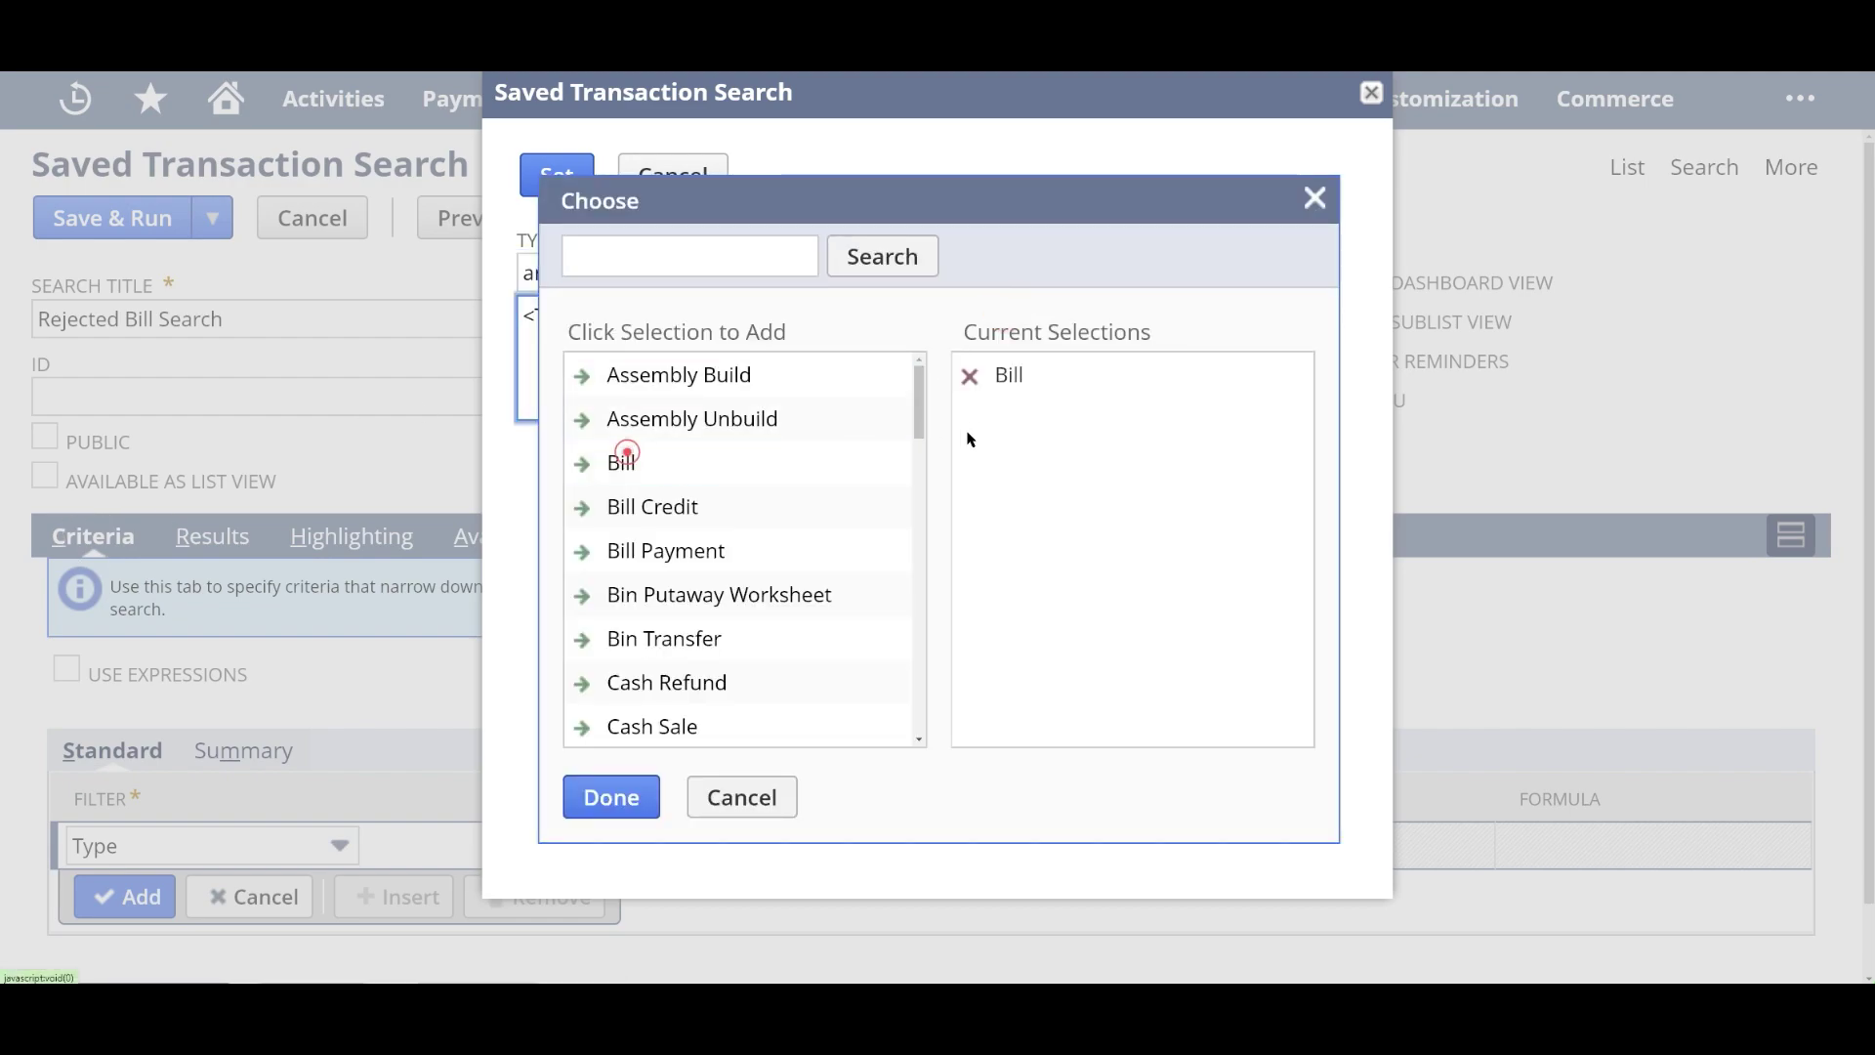
left_click(608, 797)
left_click(557, 176)
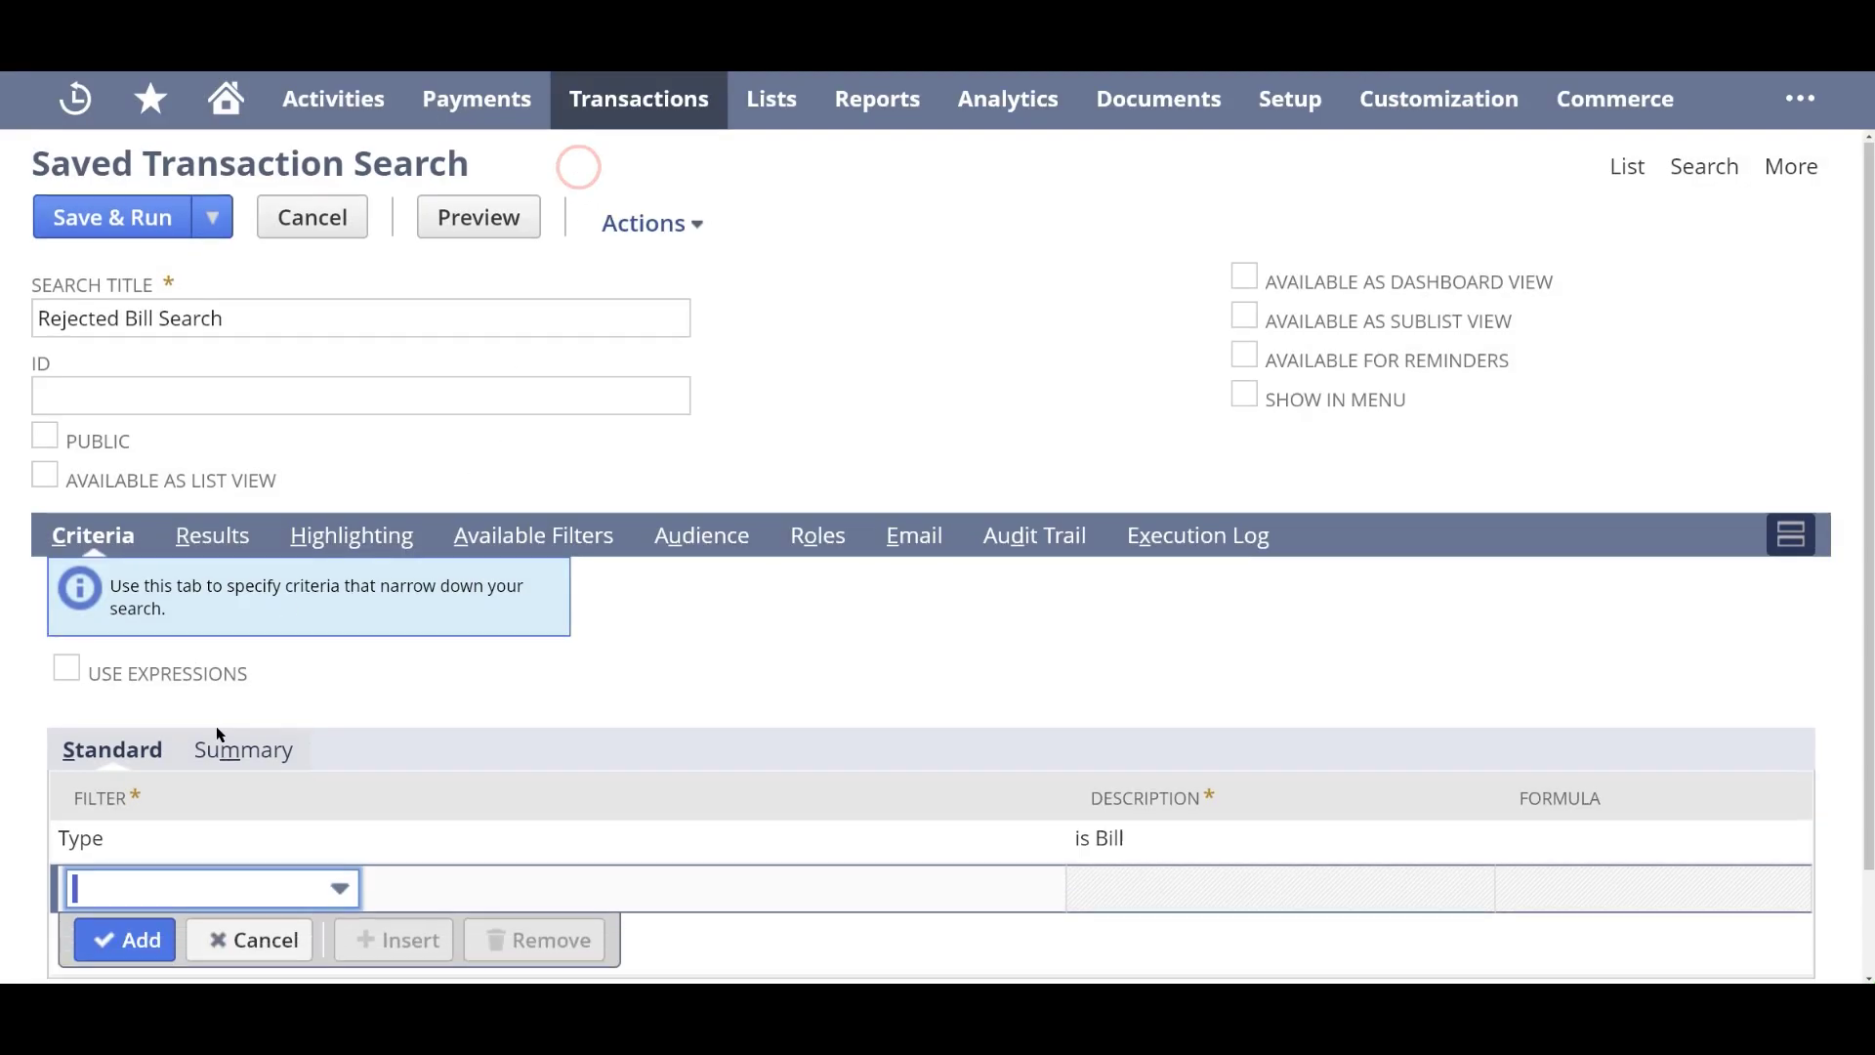
- Add a Status criterion with Bill:Rejected selected
scroll(206, 803, "down", 1)
scroll(206, 813, "down", 1)
left_click(206, 772)
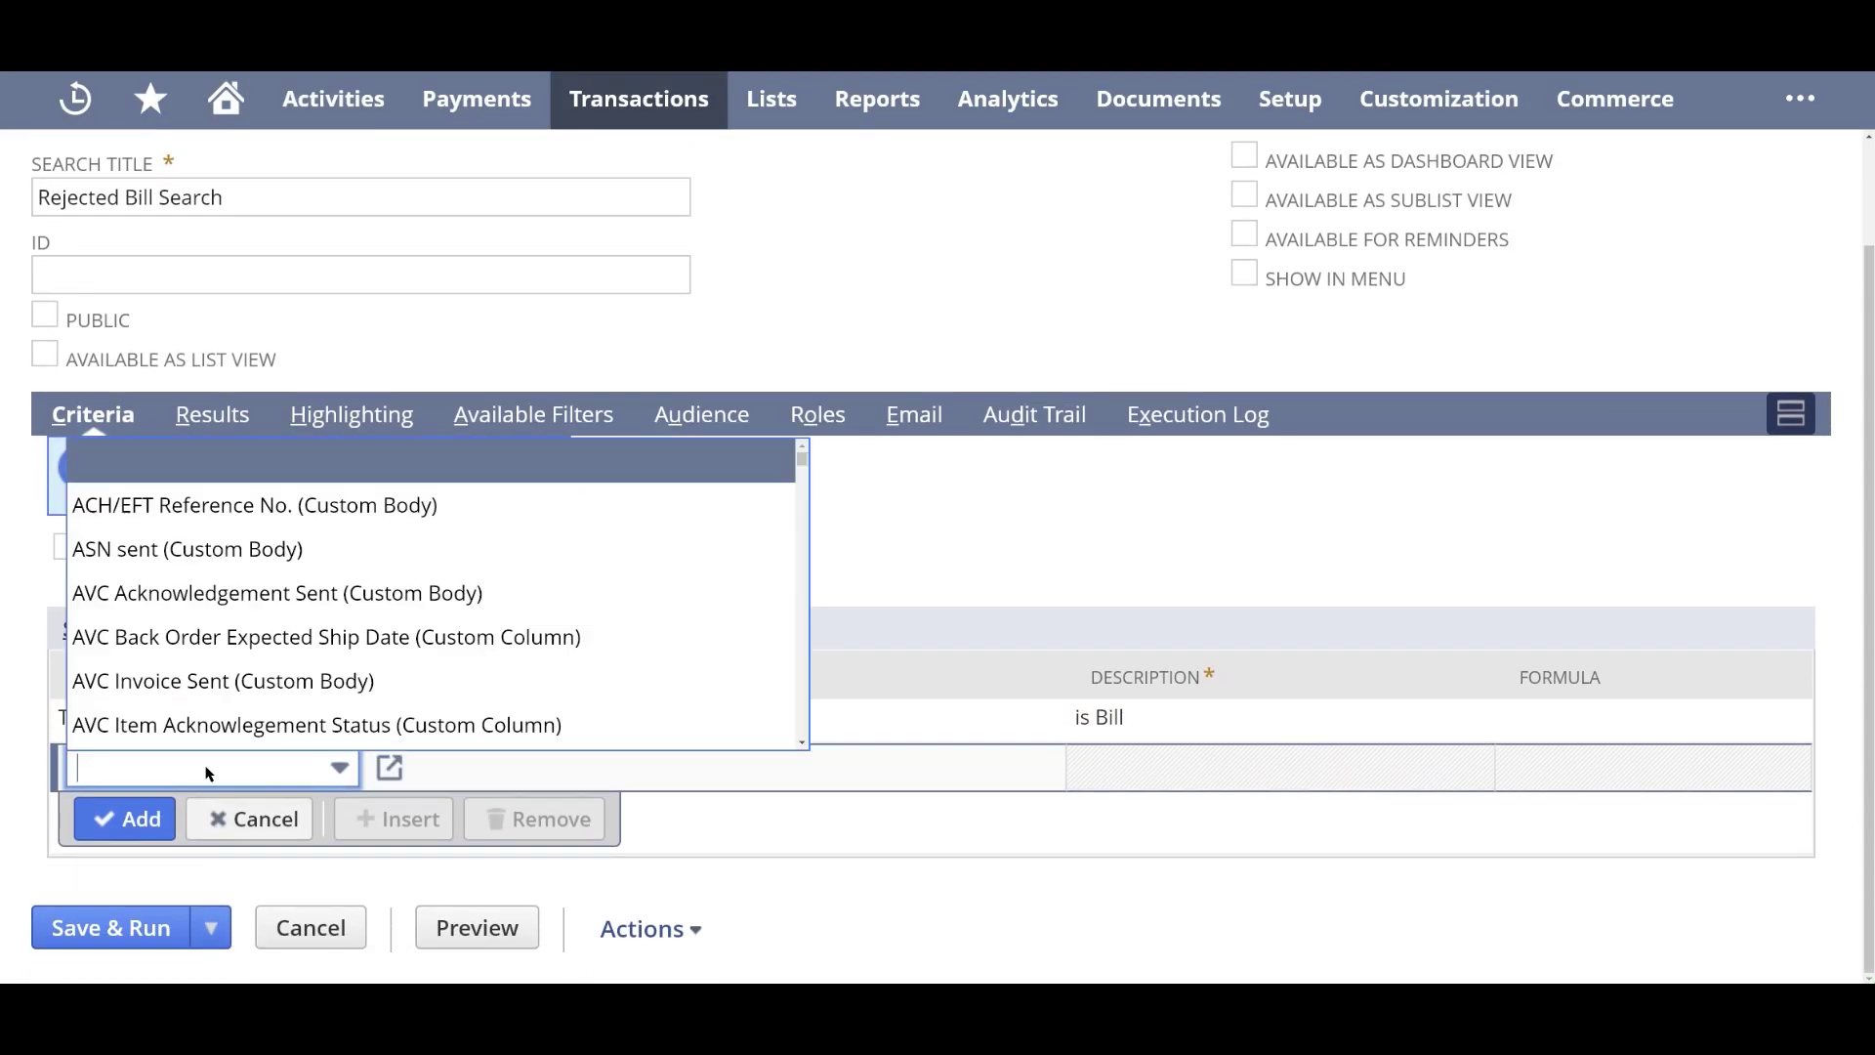
type("stat")
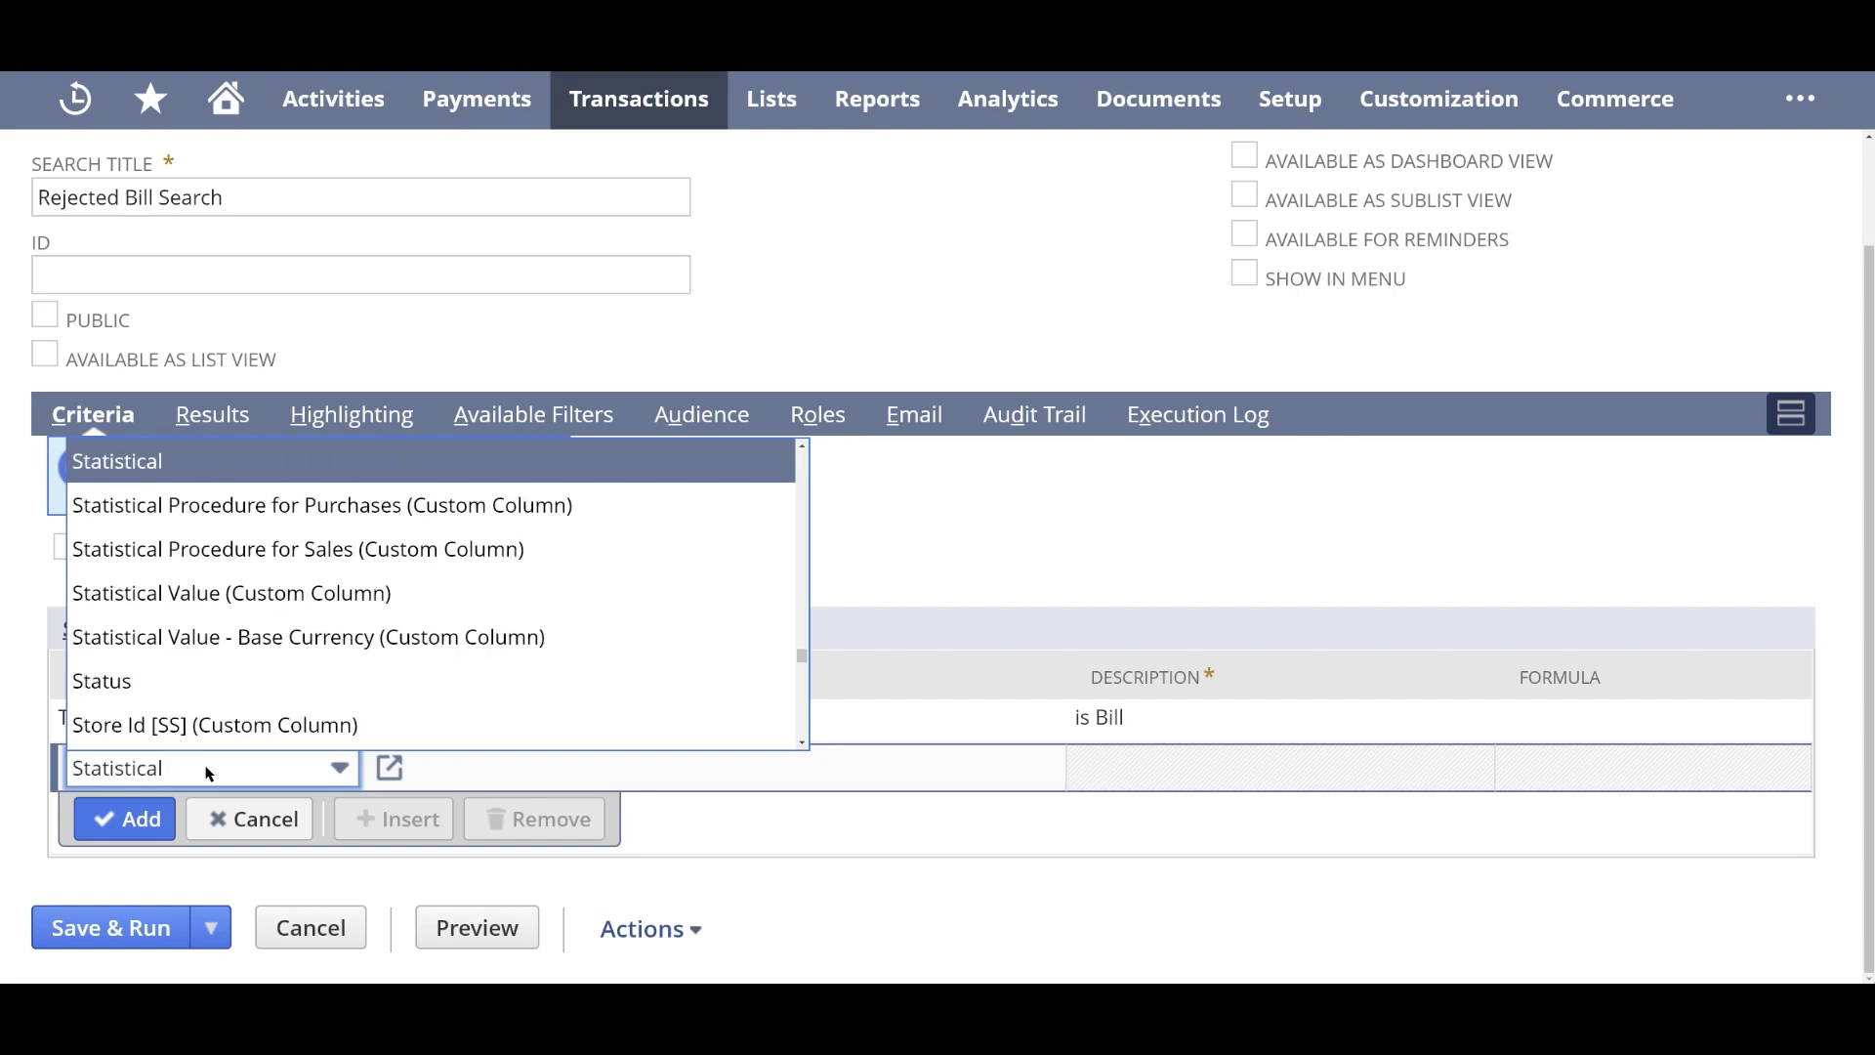
key("Down")
key("Down")
key("Down")
key("Down")
key("Down")
key("Return")
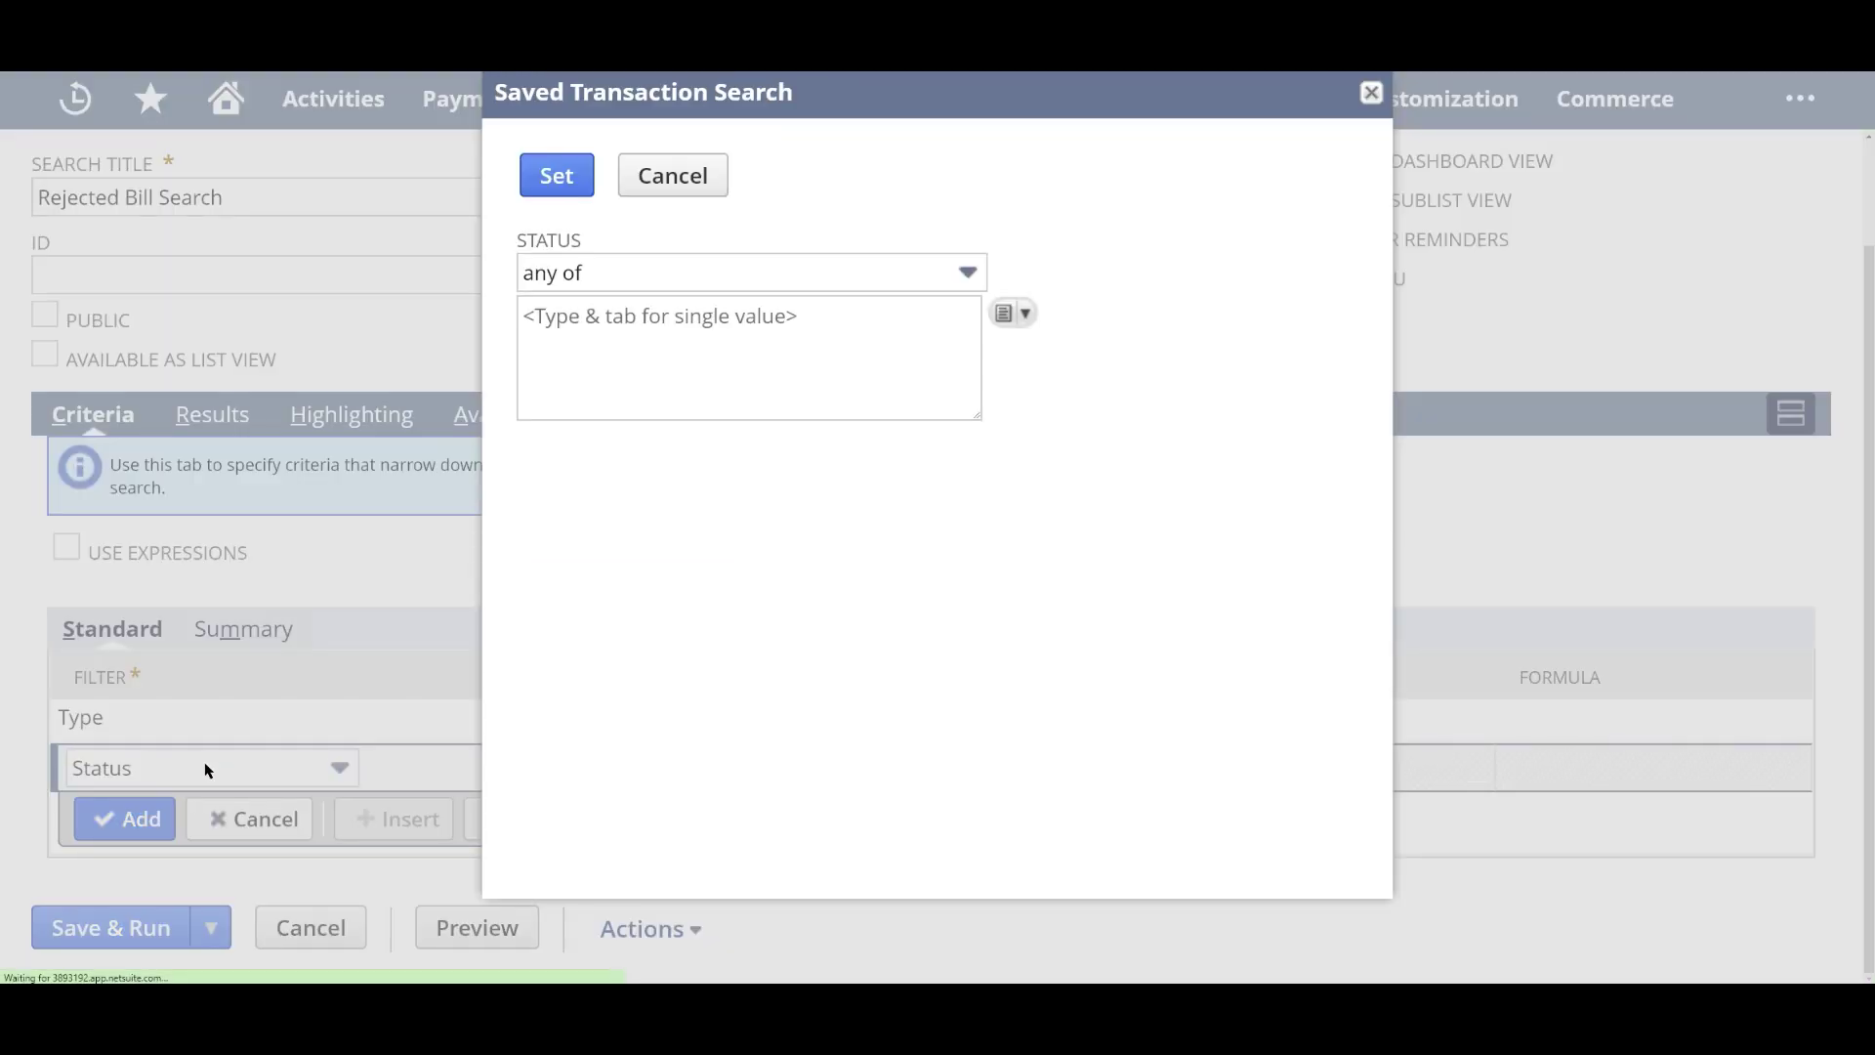
left_click(1009, 316)
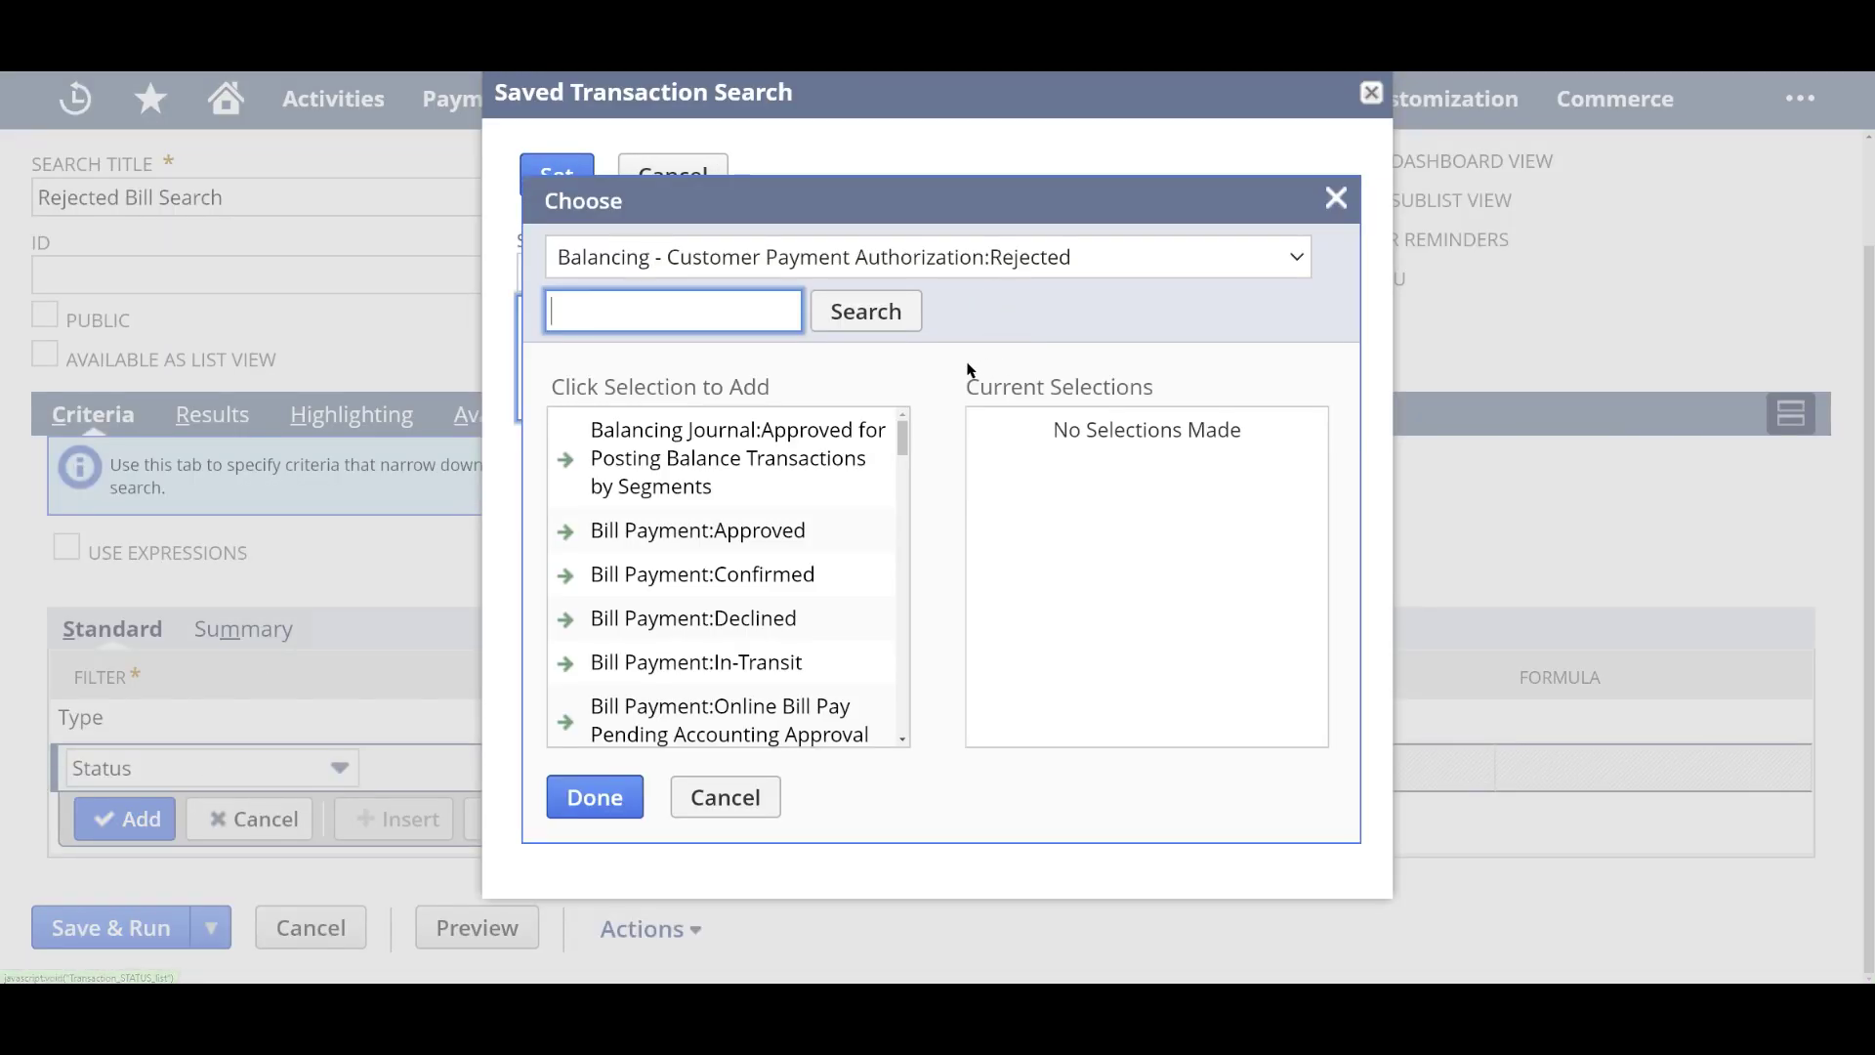
scroll(775, 558, "down", 2)
scroll(774, 559, "down", 4)
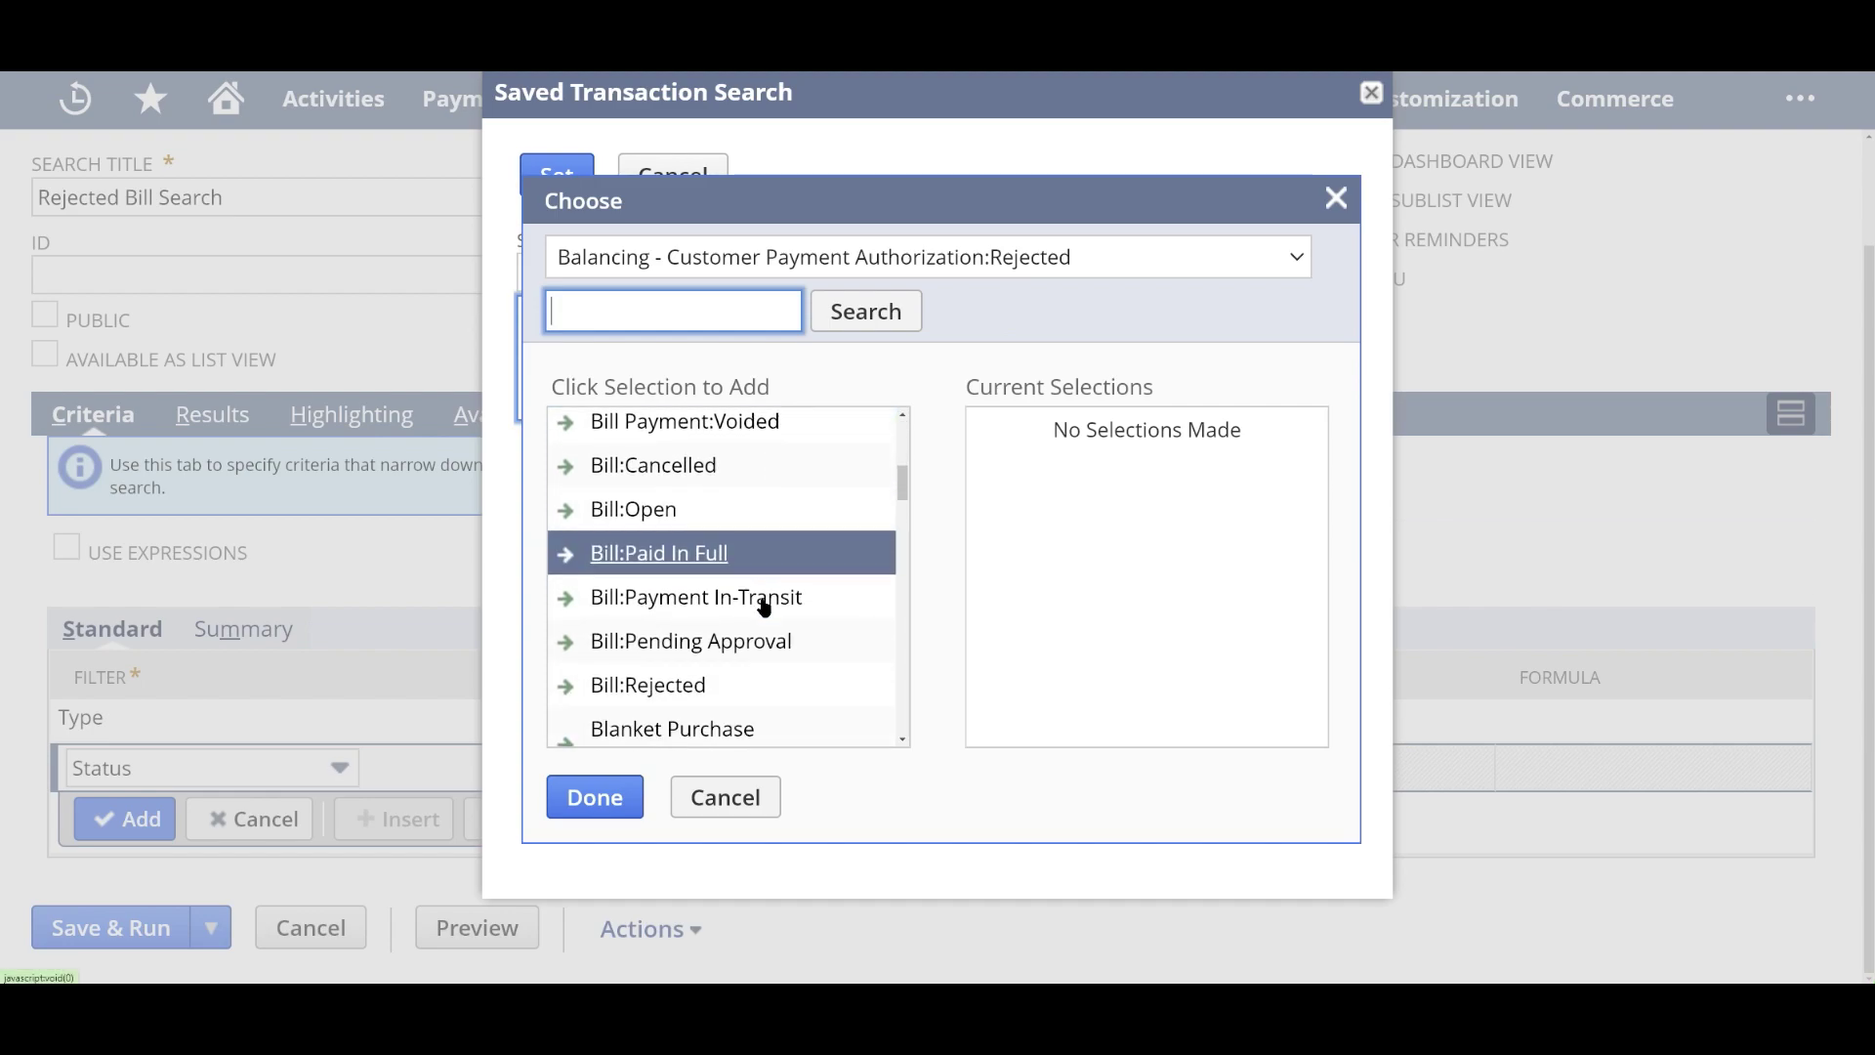
left_click(662, 661)
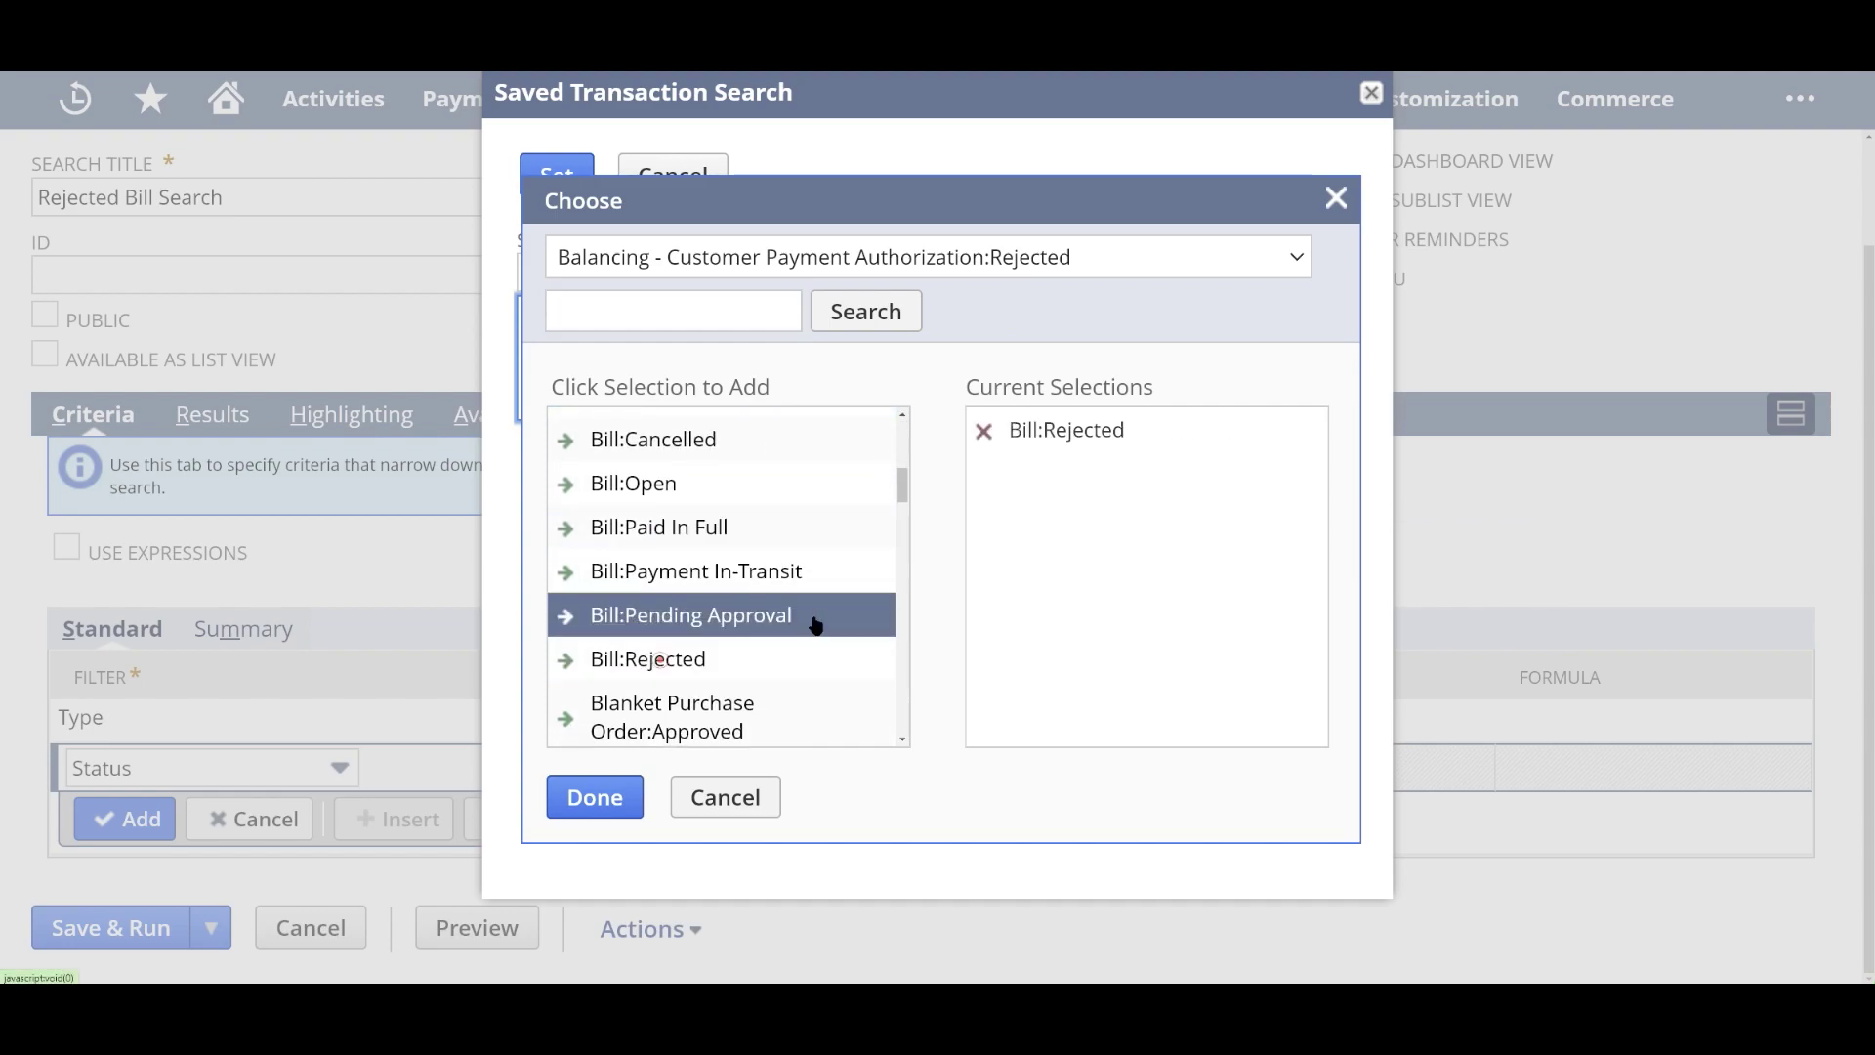
left_click(595, 797)
left_click(571, 194)
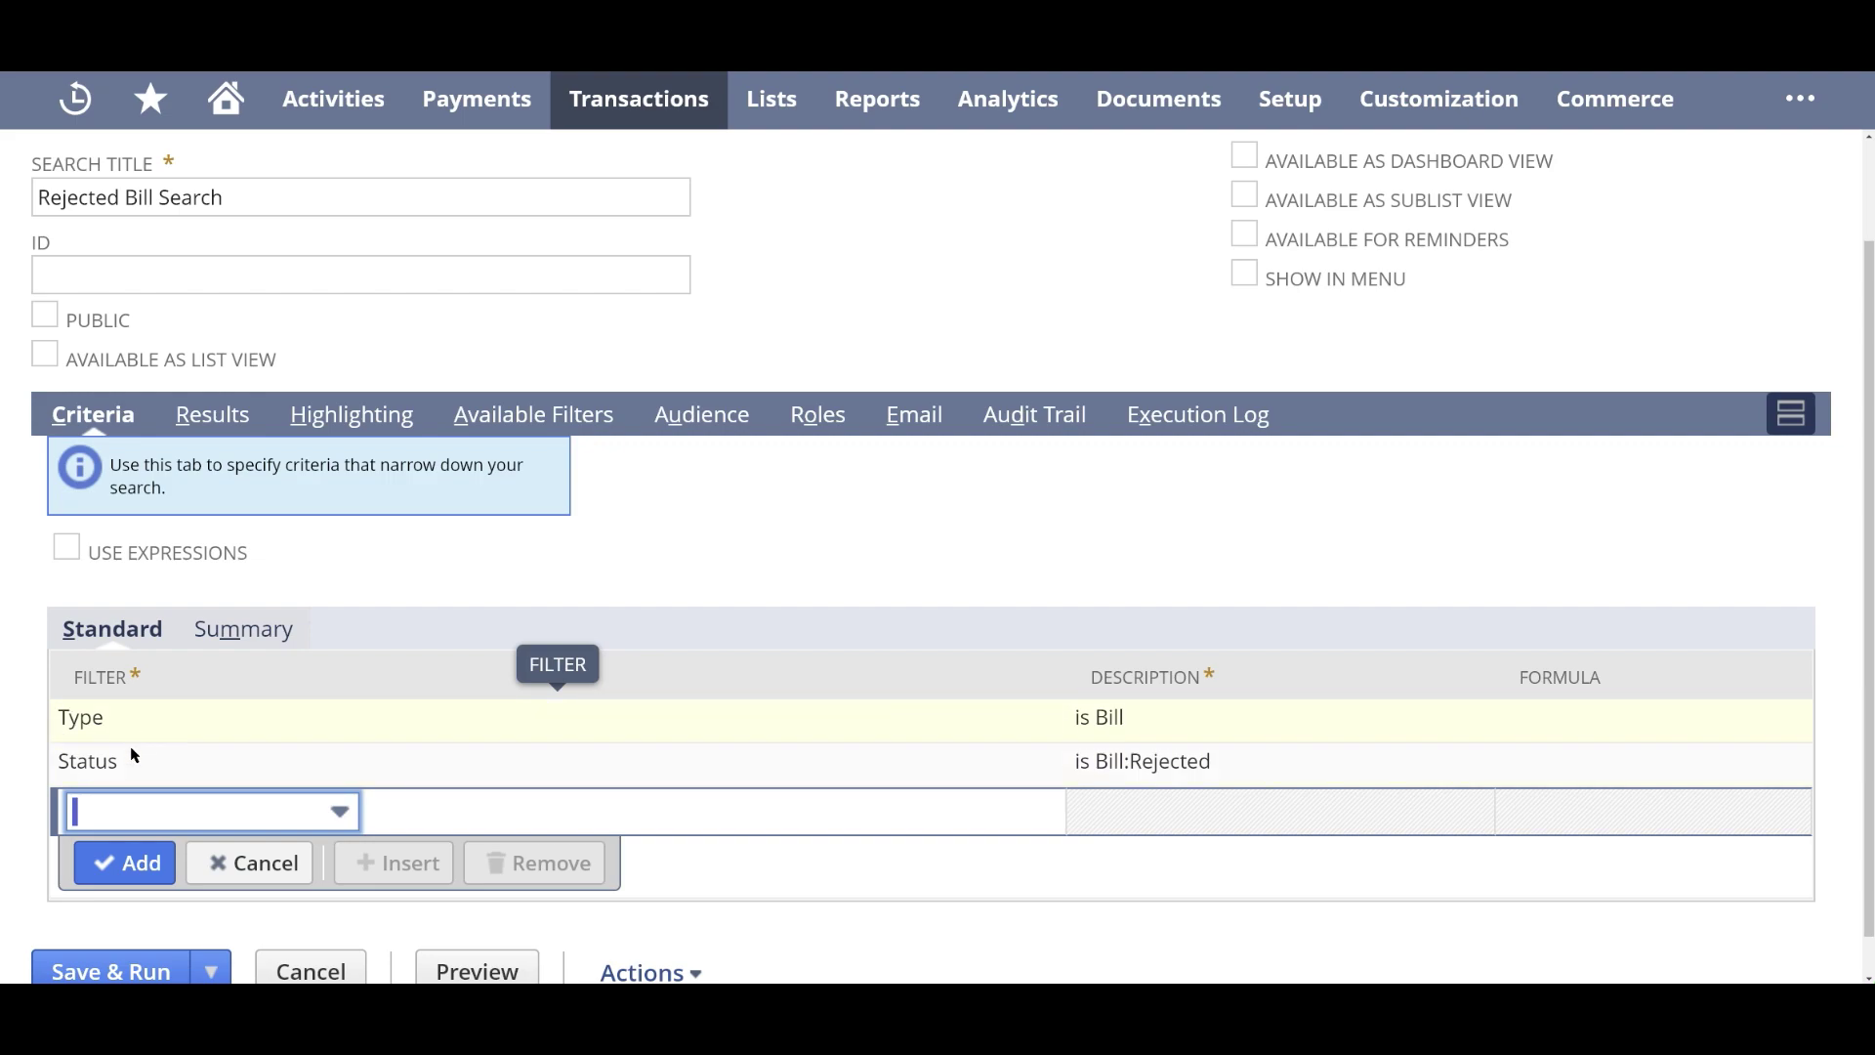
- Add a Main Line criterion set to Yes
left_click(154, 811)
type("me")
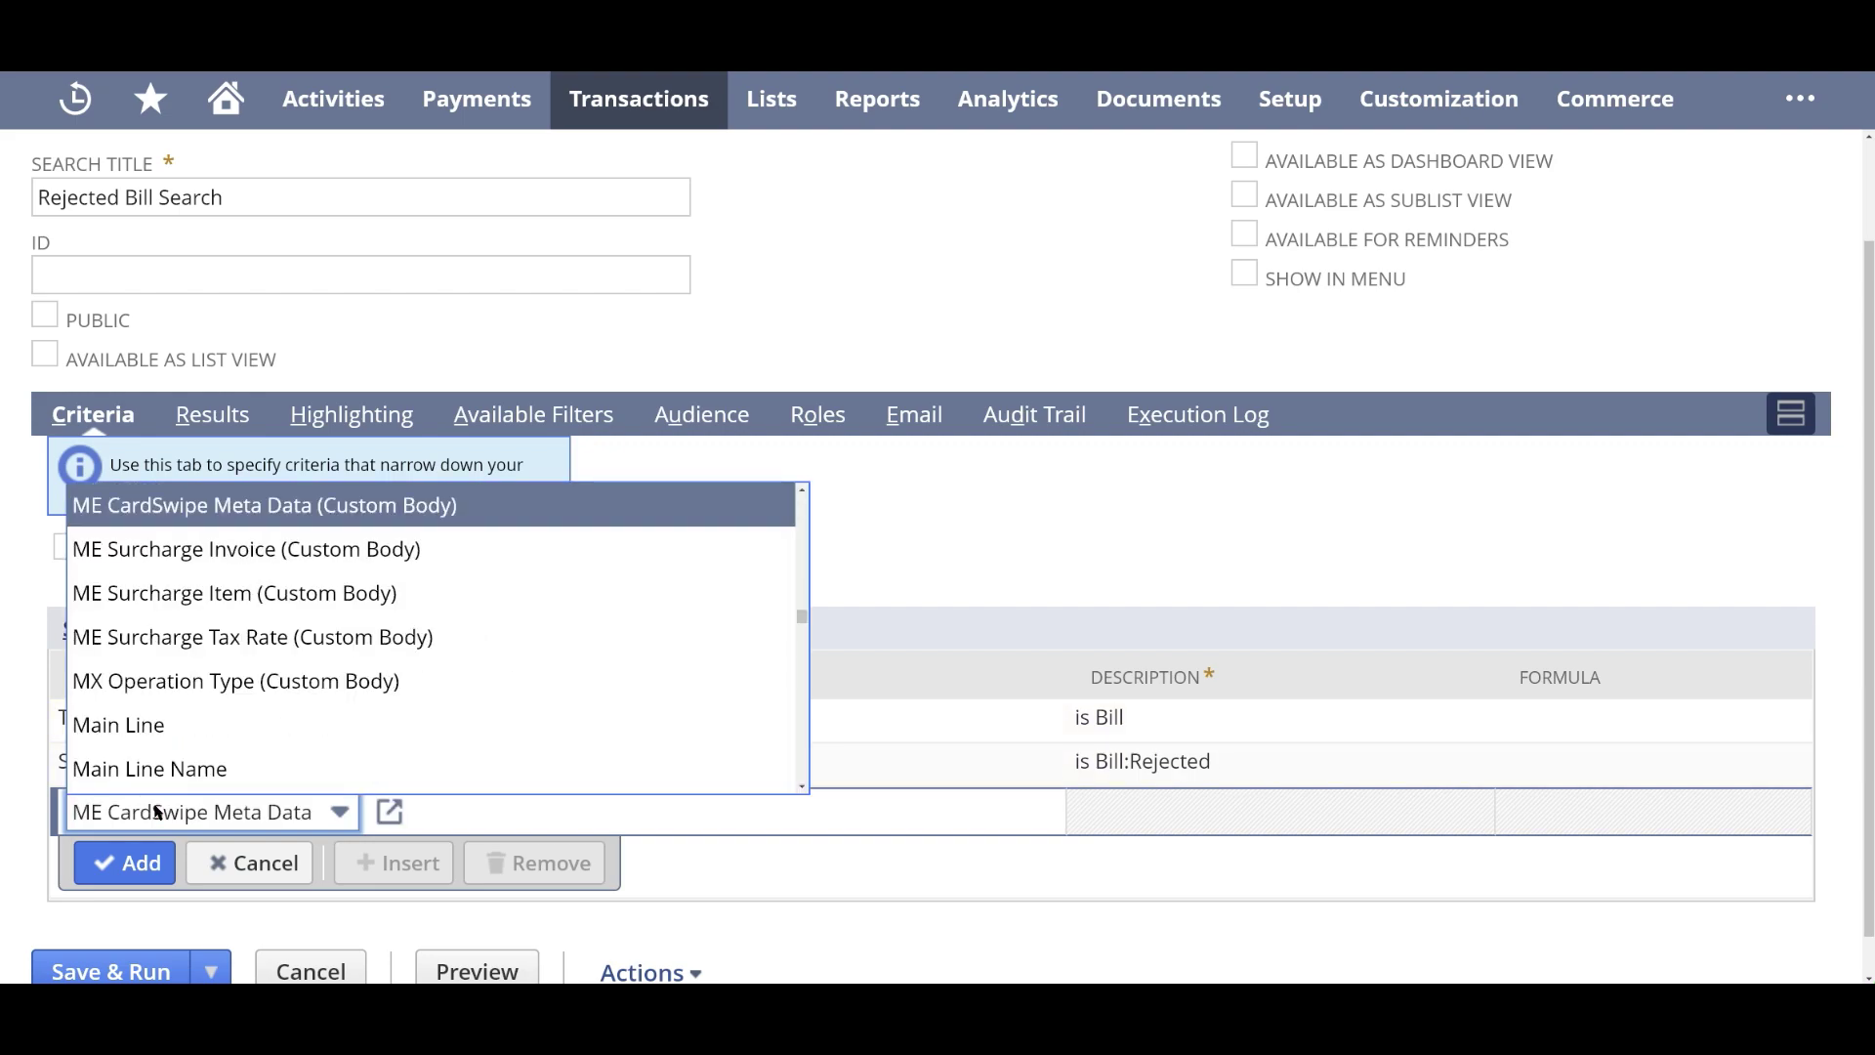
type("main")
key("Tab")
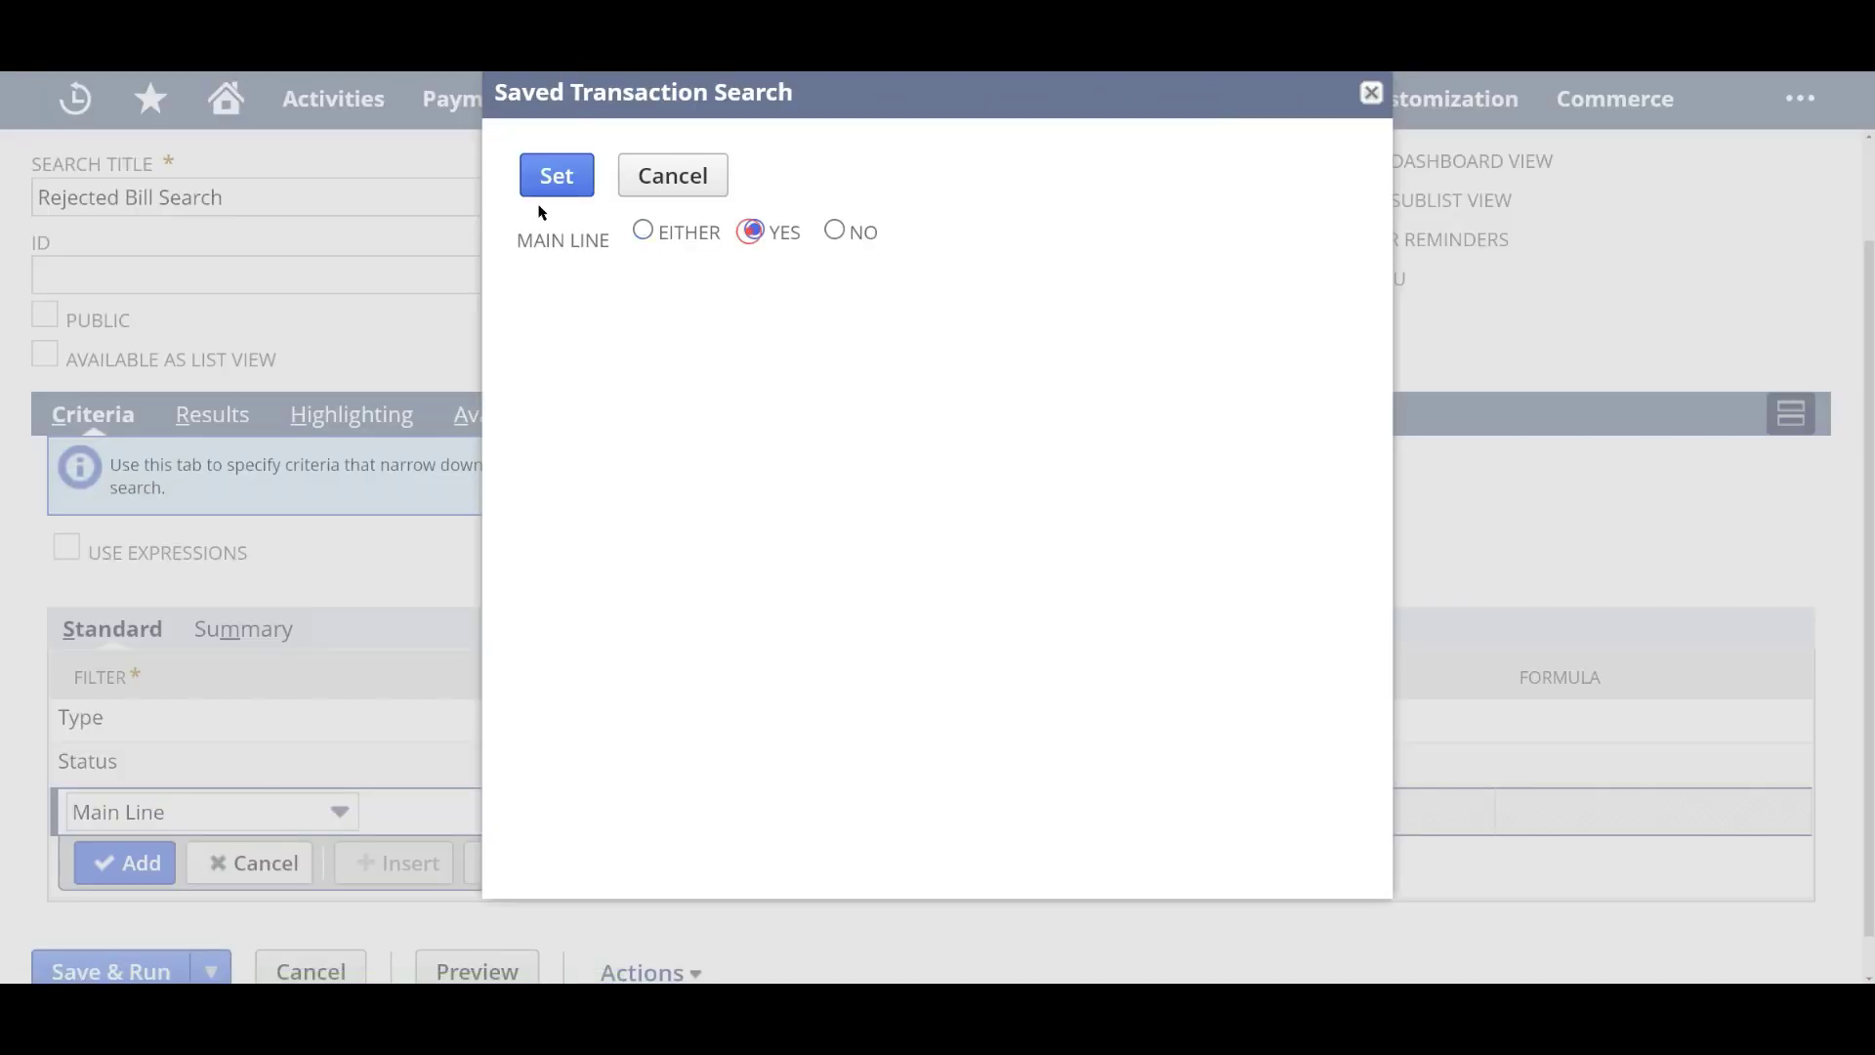
left_click(547, 182)
scroll(676, 609, "up", 1)
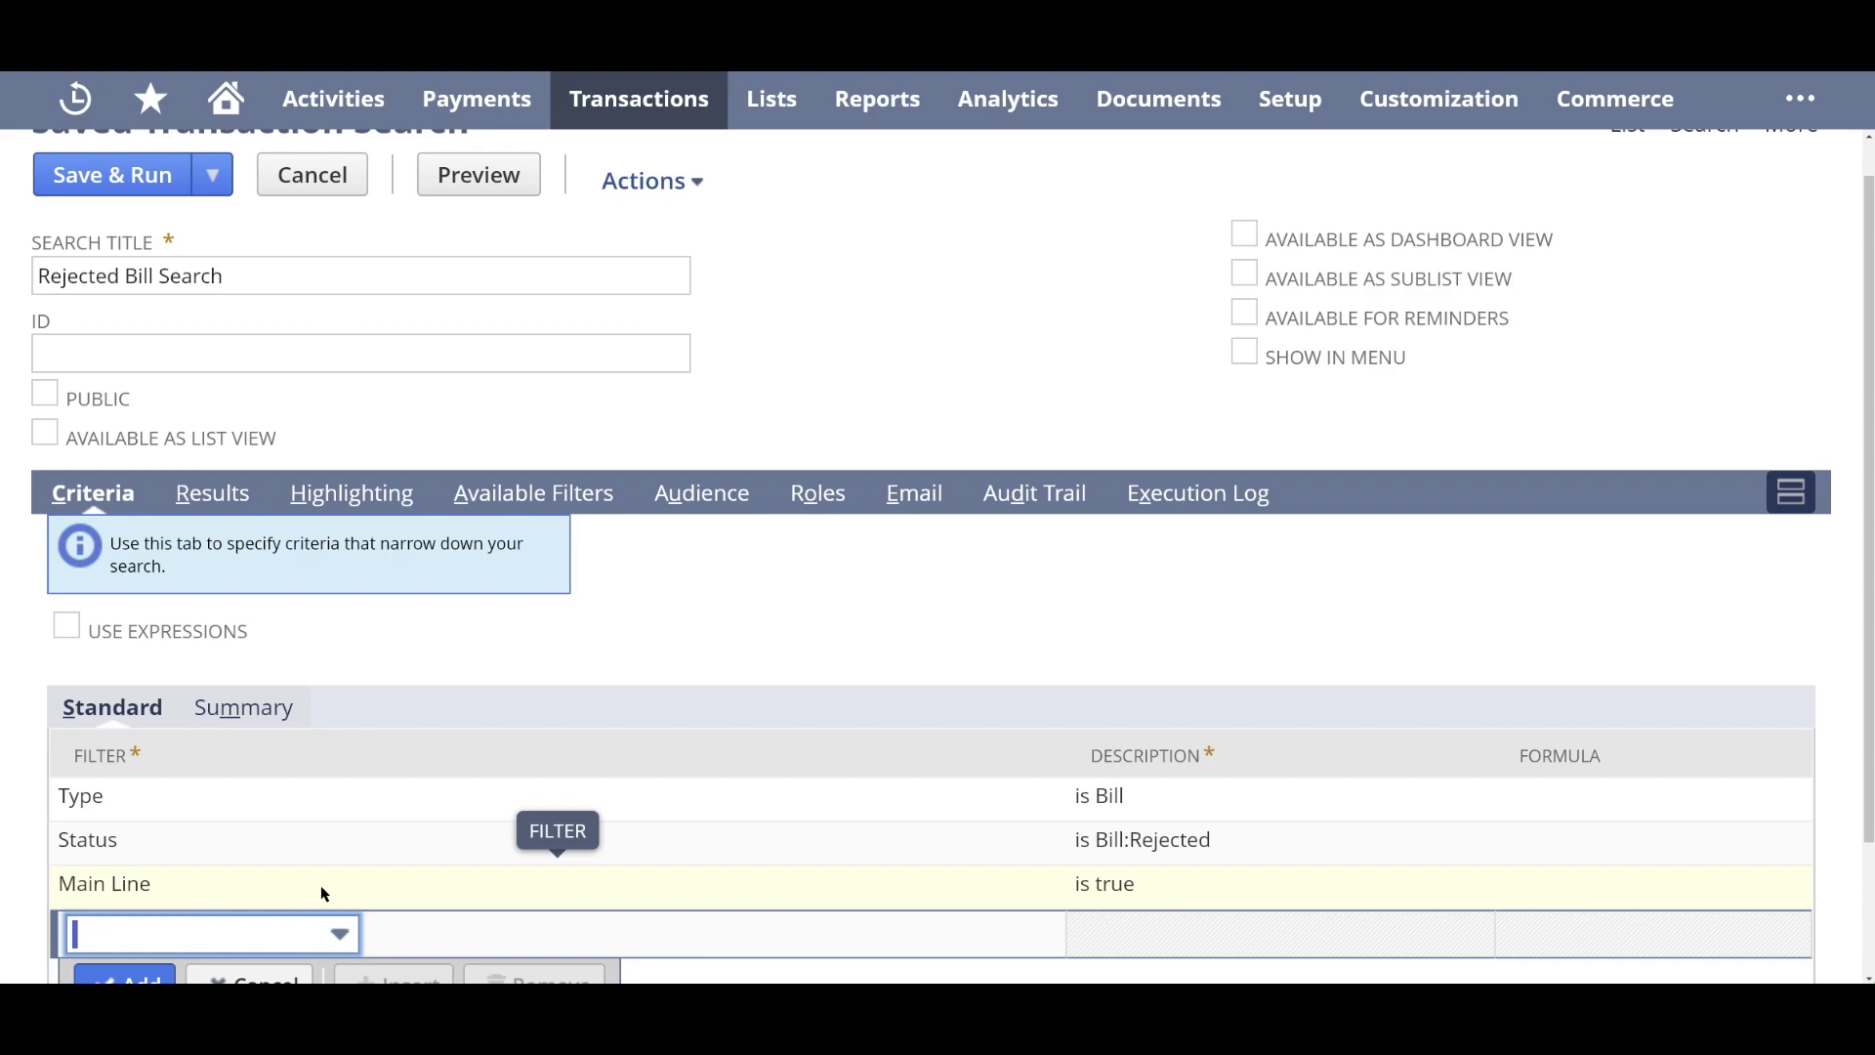
scroll(488, 813, "down", 2)
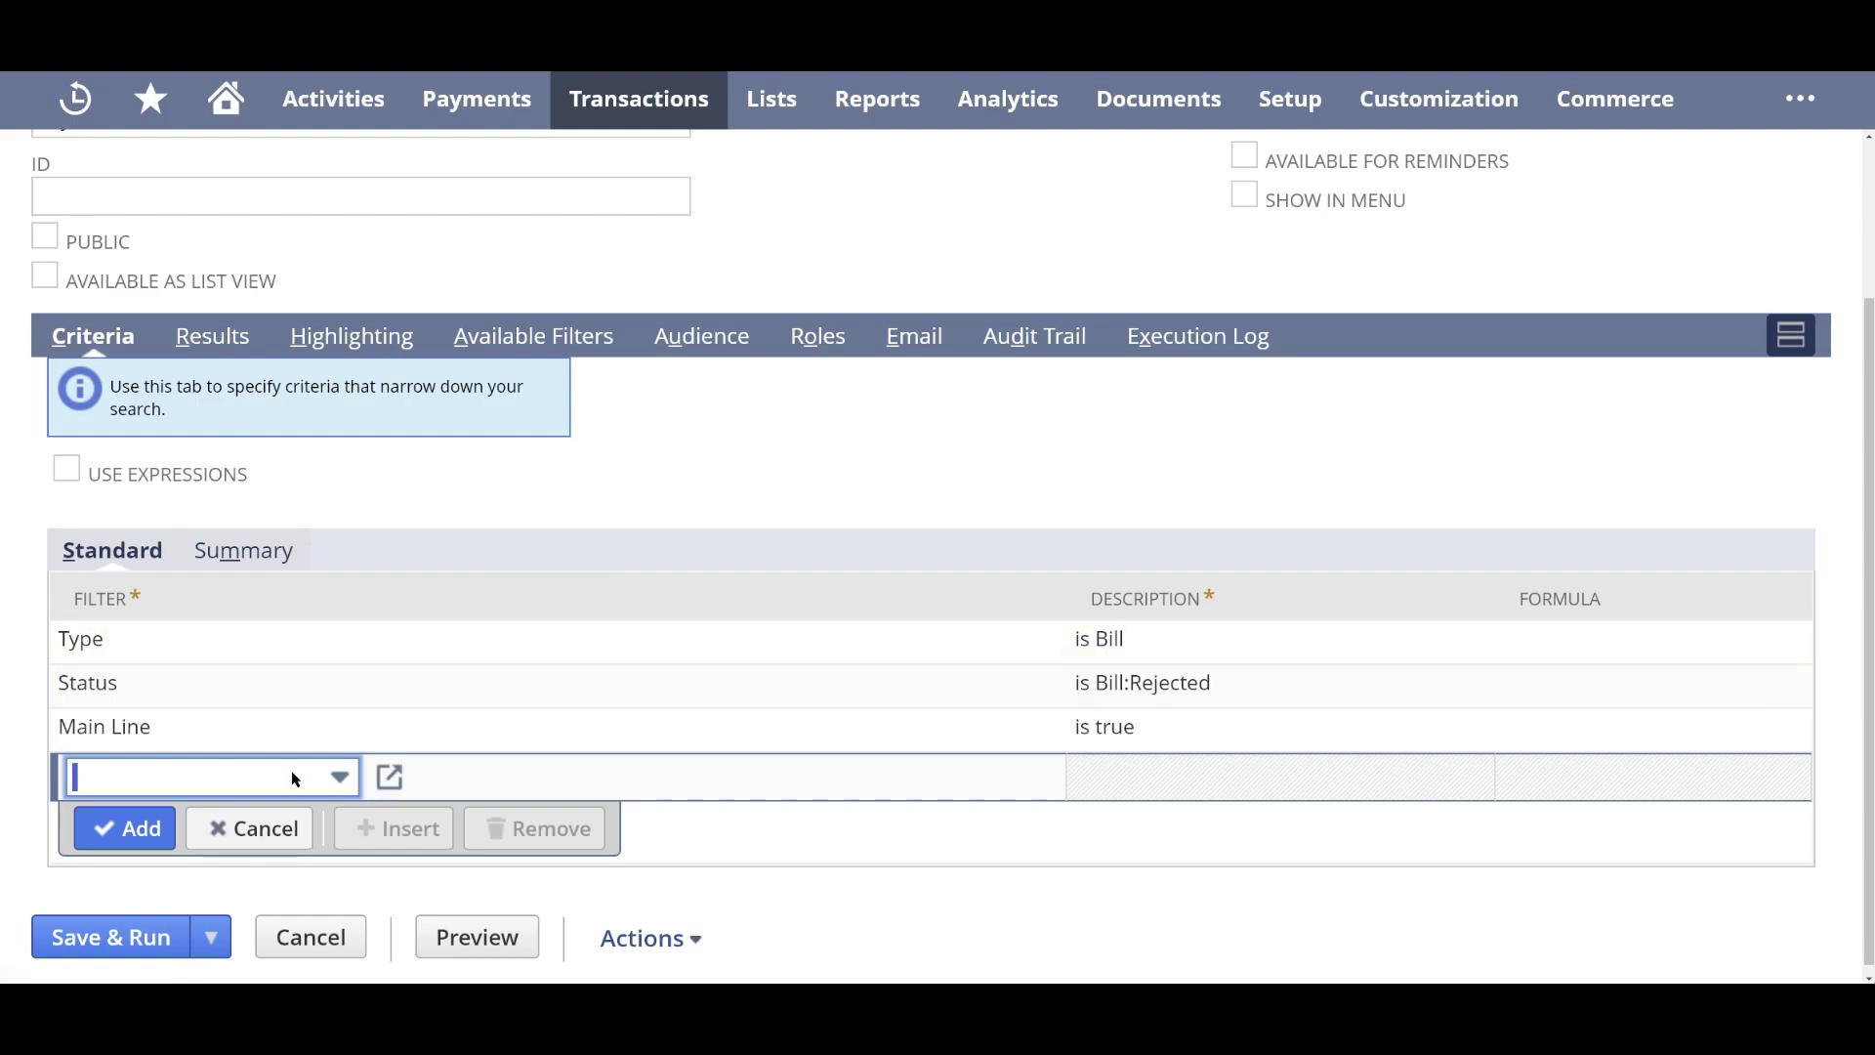
- Show the Results tab and look over its list of result columns
left_click(200, 335)
scroll(368, 502, "down", 20)
scroll(384, 577, "up", 12)
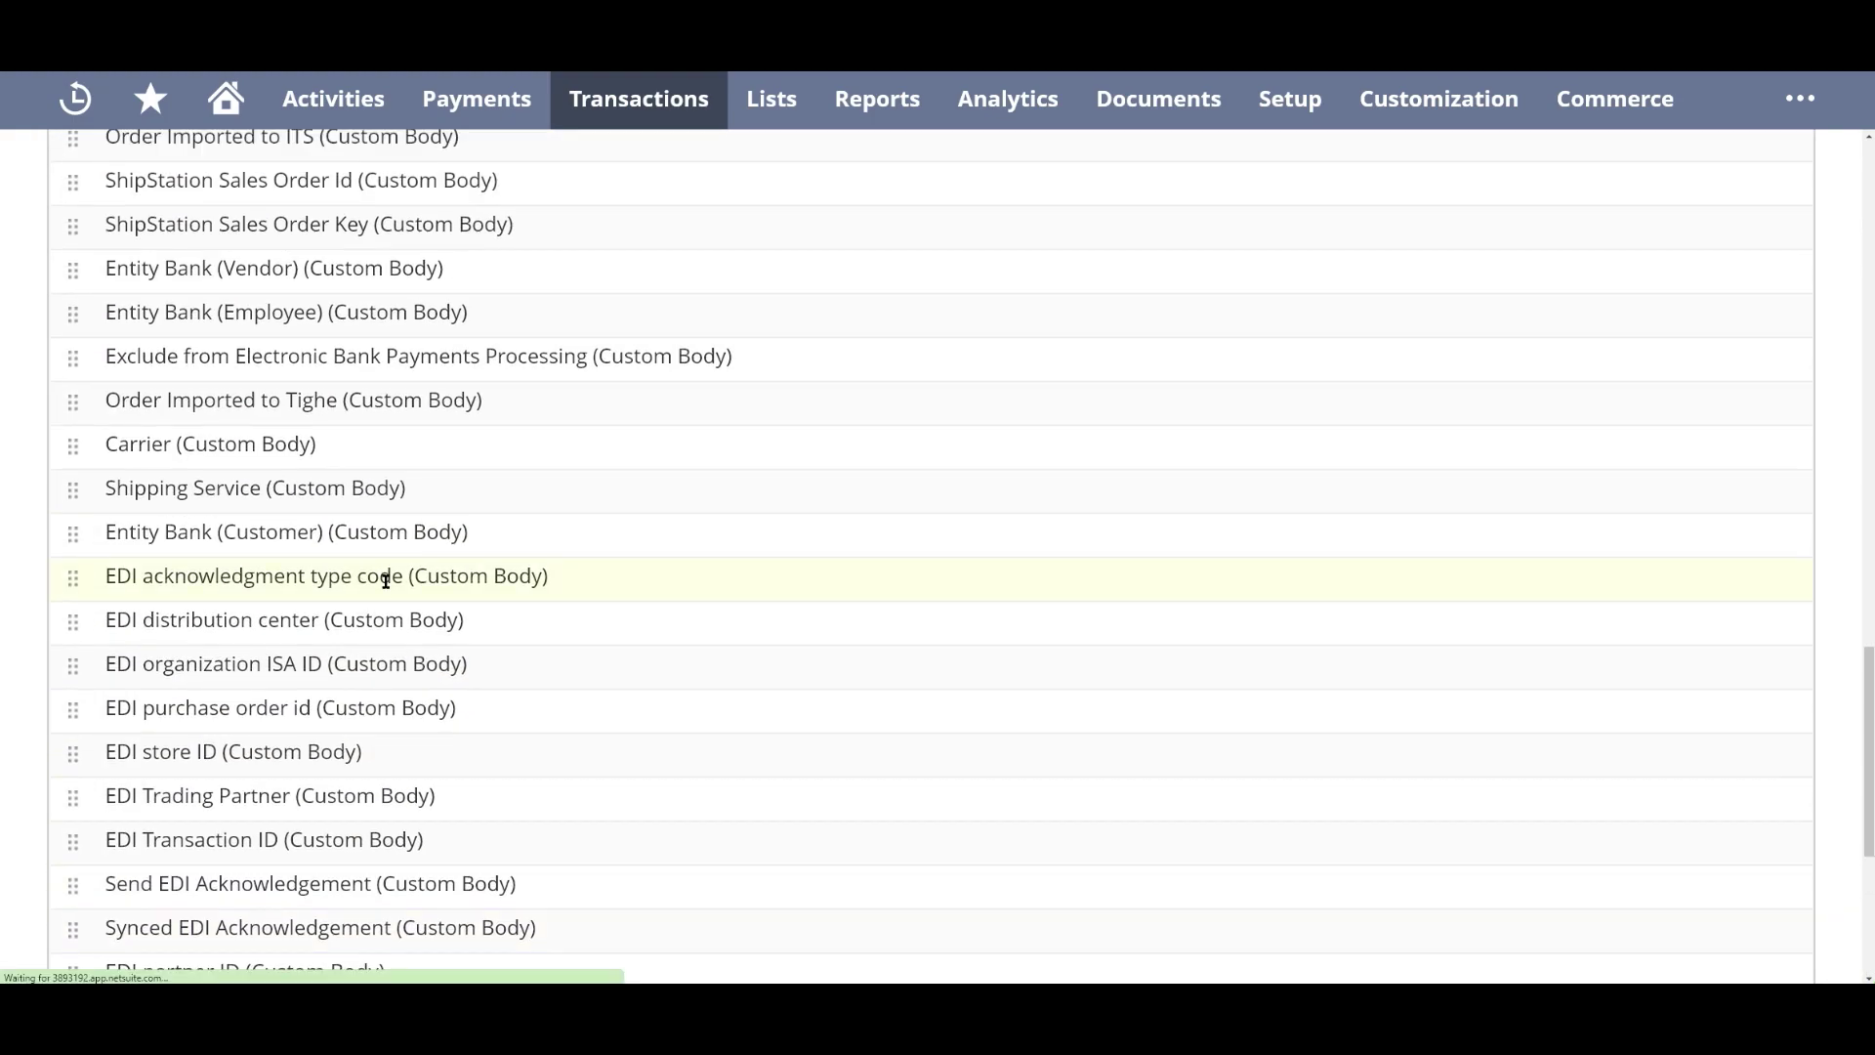
scroll(393, 584, "up", 10)
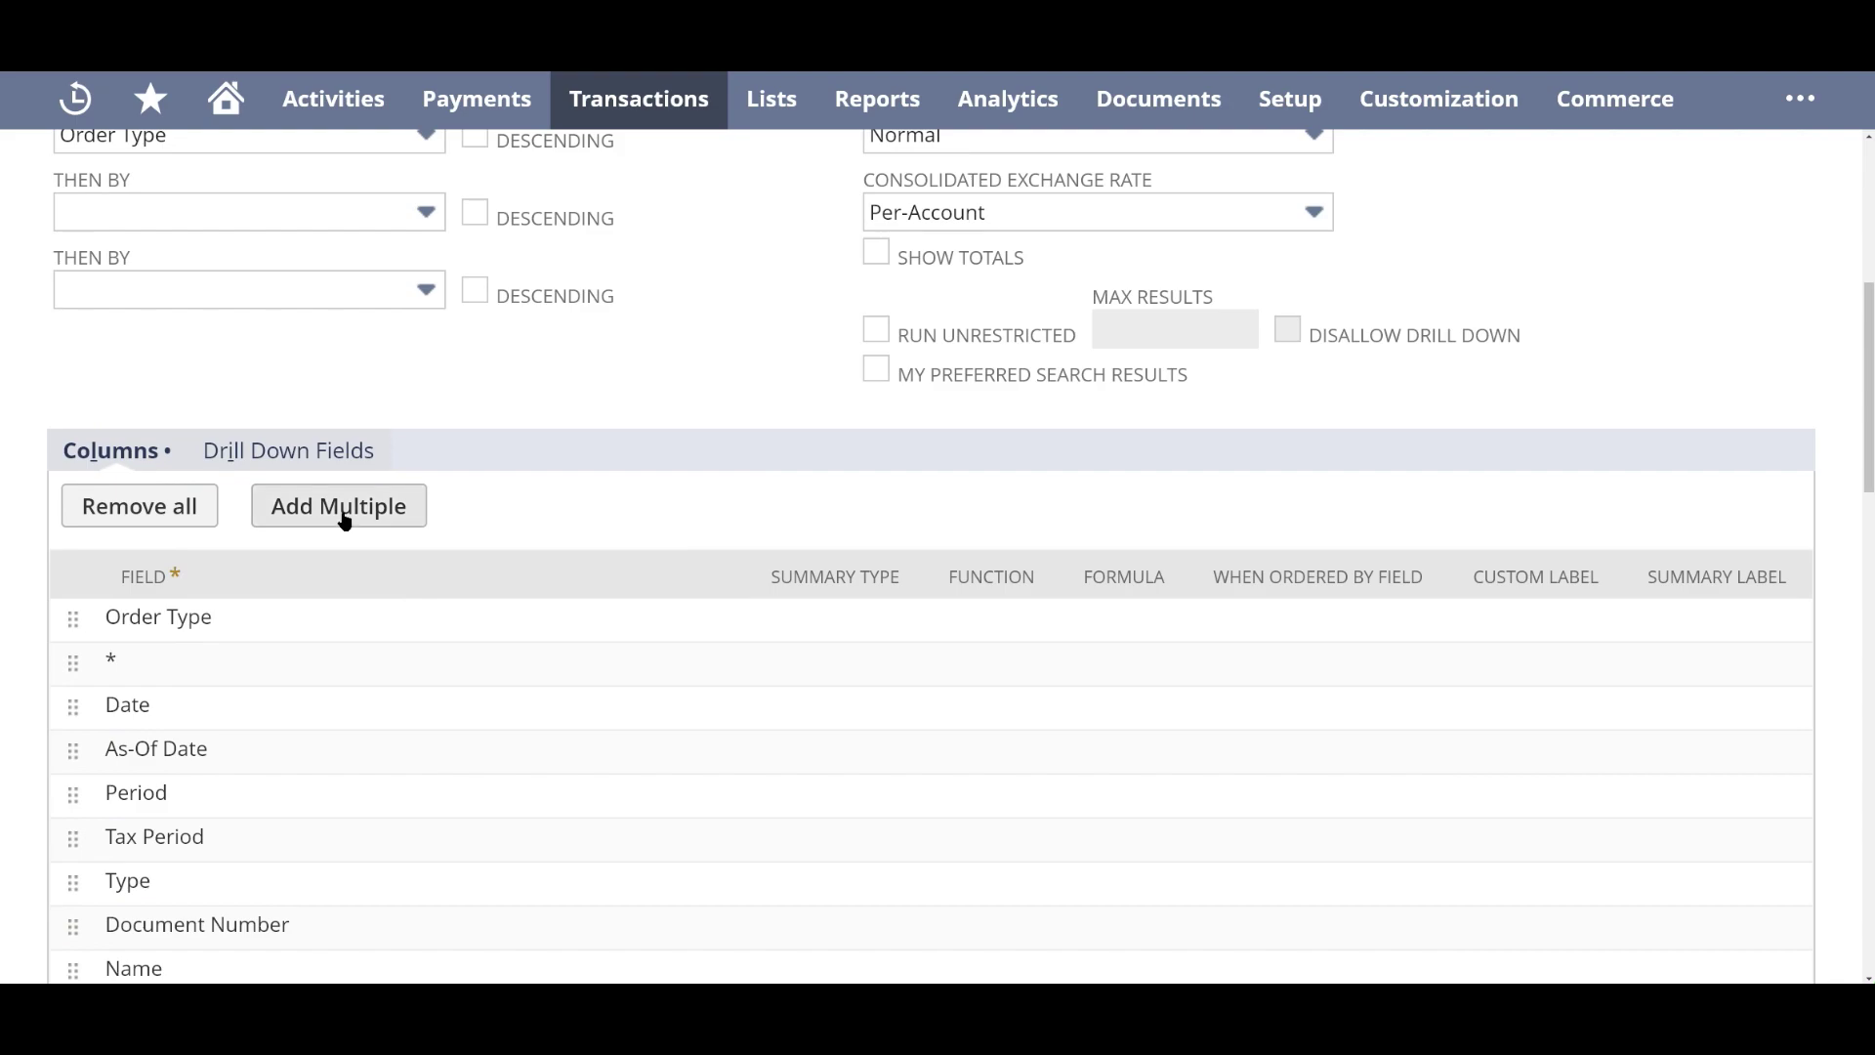
scroll(371, 483, "up", 4)
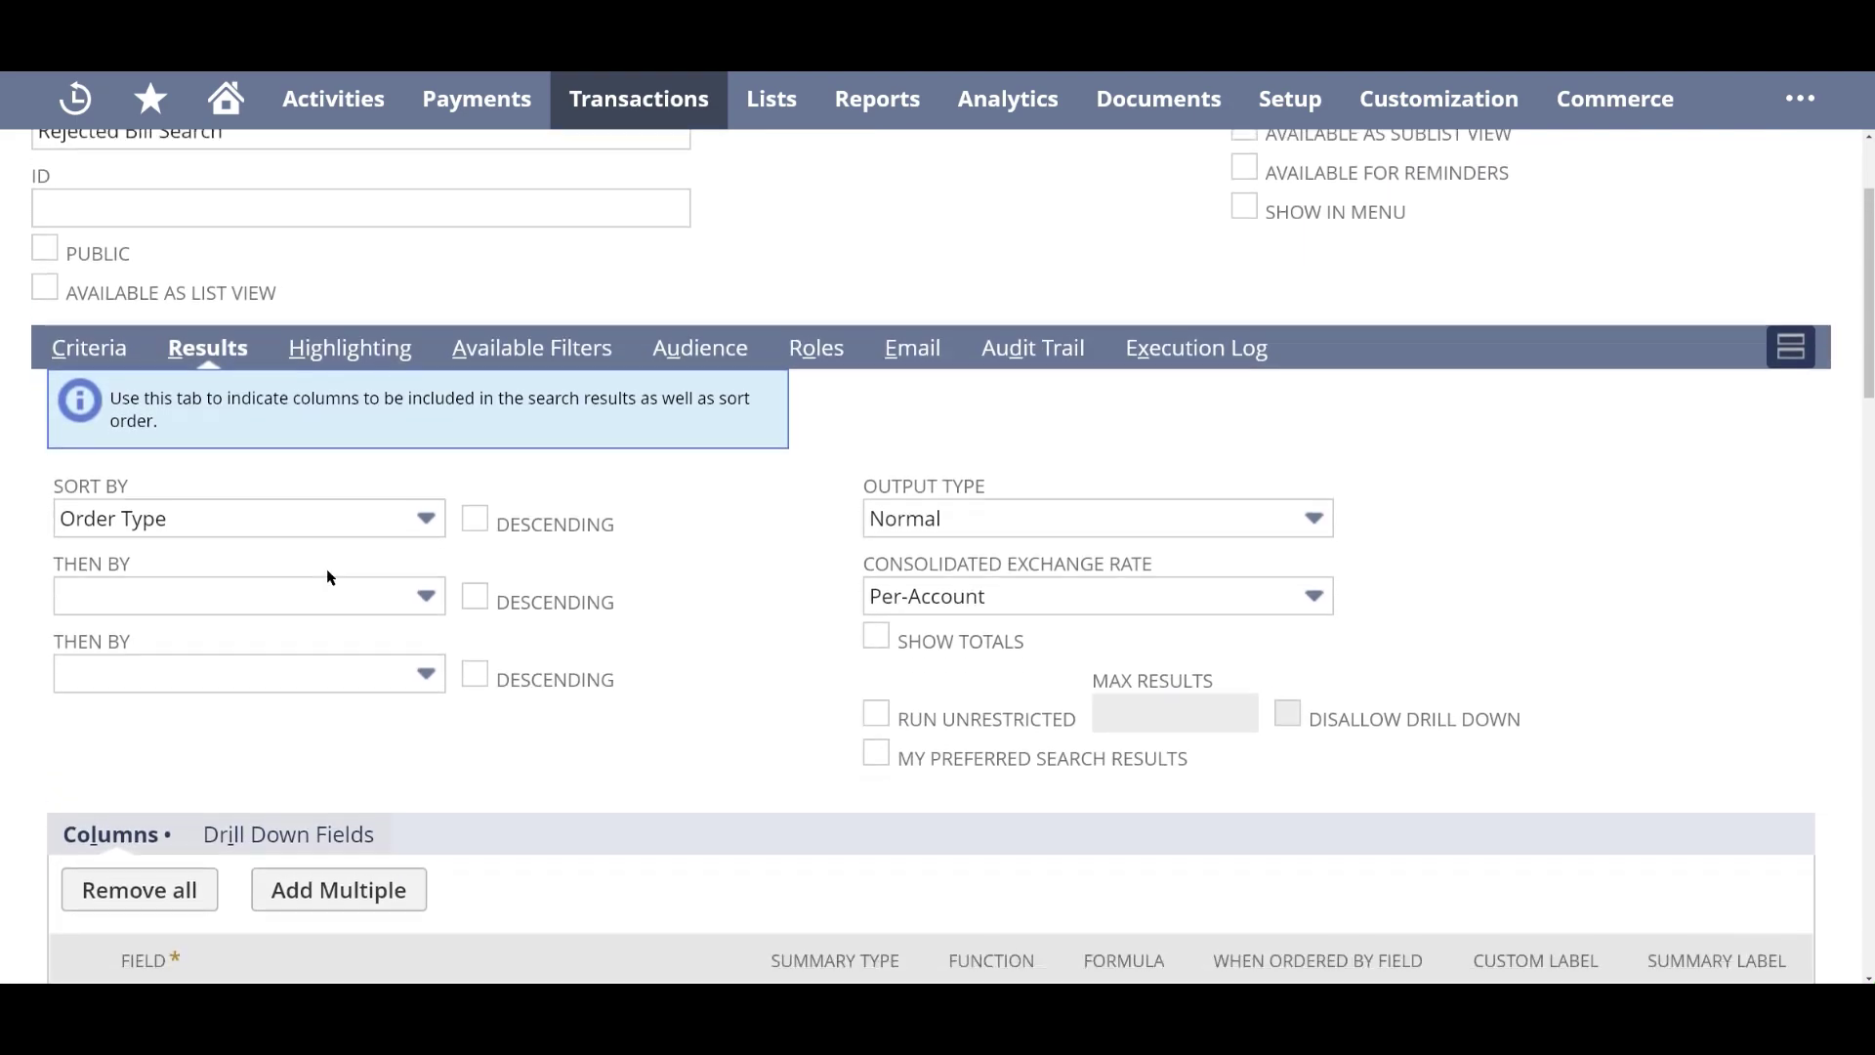
scroll(326, 568, "down", 2)
scroll(390, 657, "down", 4)
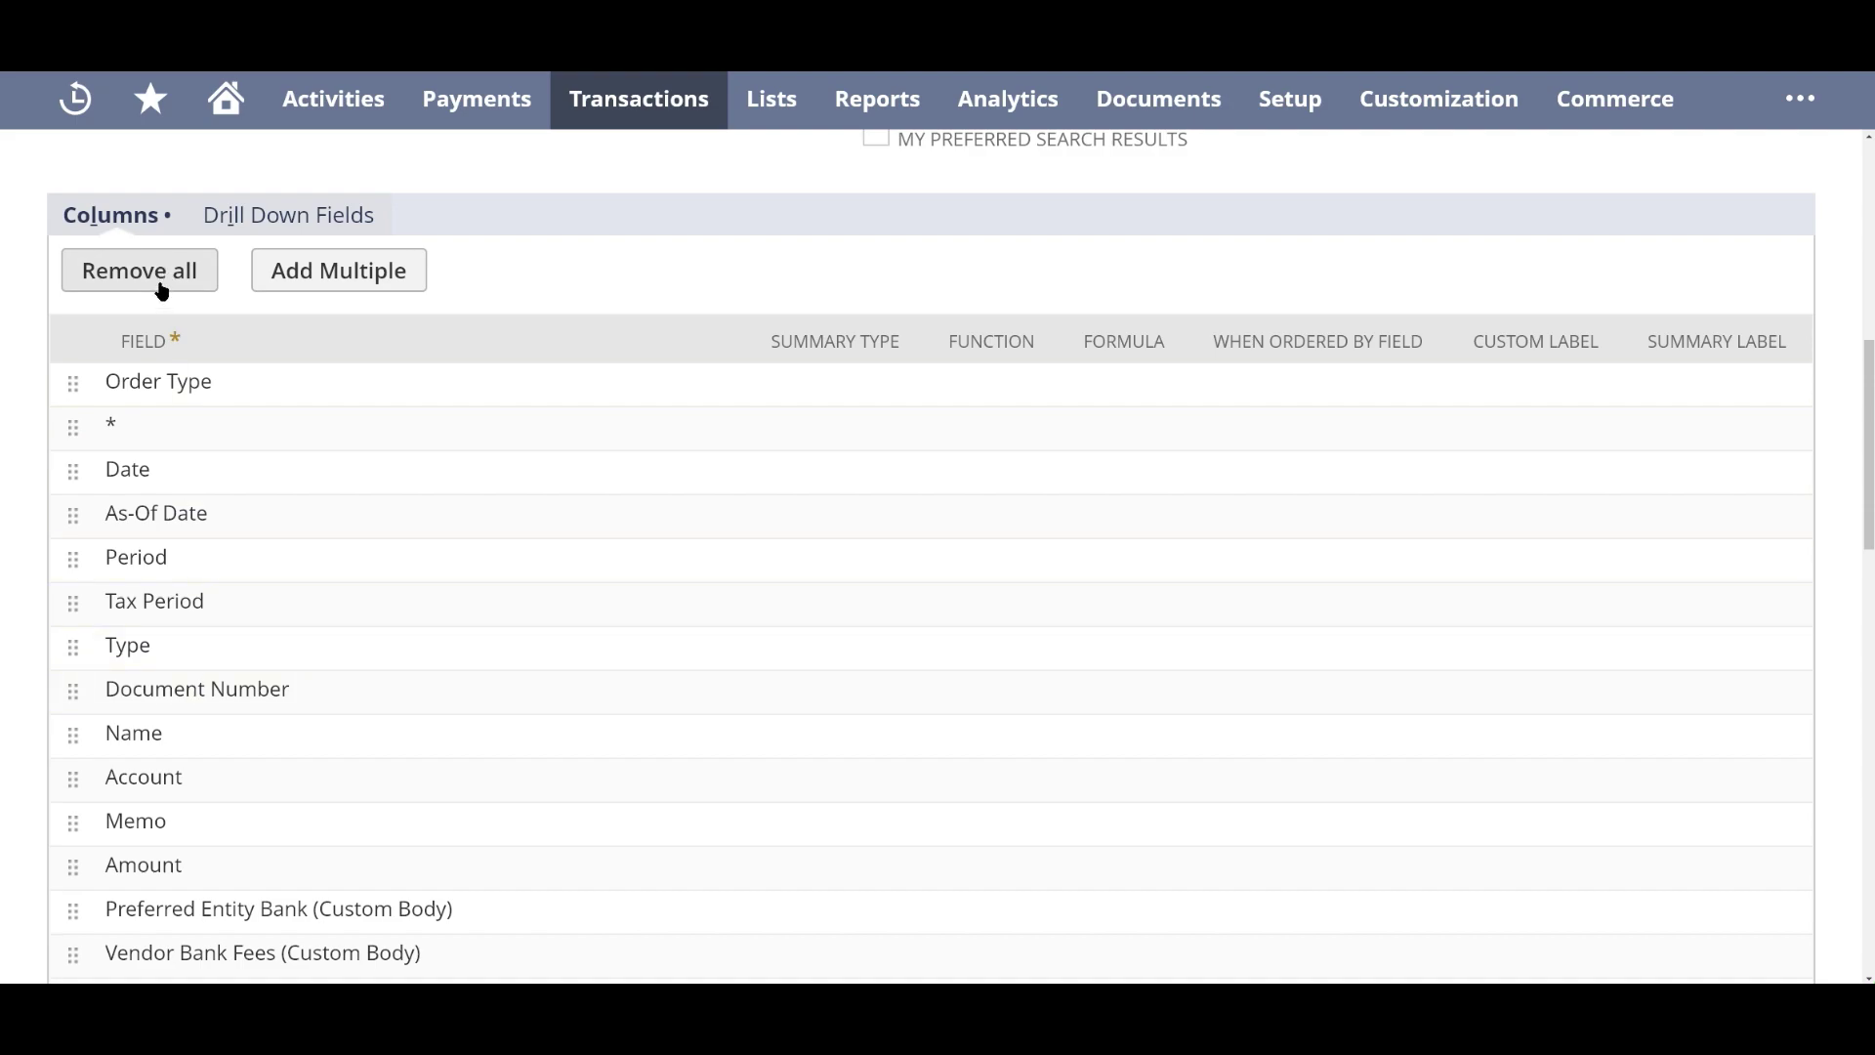
- Remove the *, Order Type and Preferred Entity Bank result columns
scroll(355, 670, "down", 2)
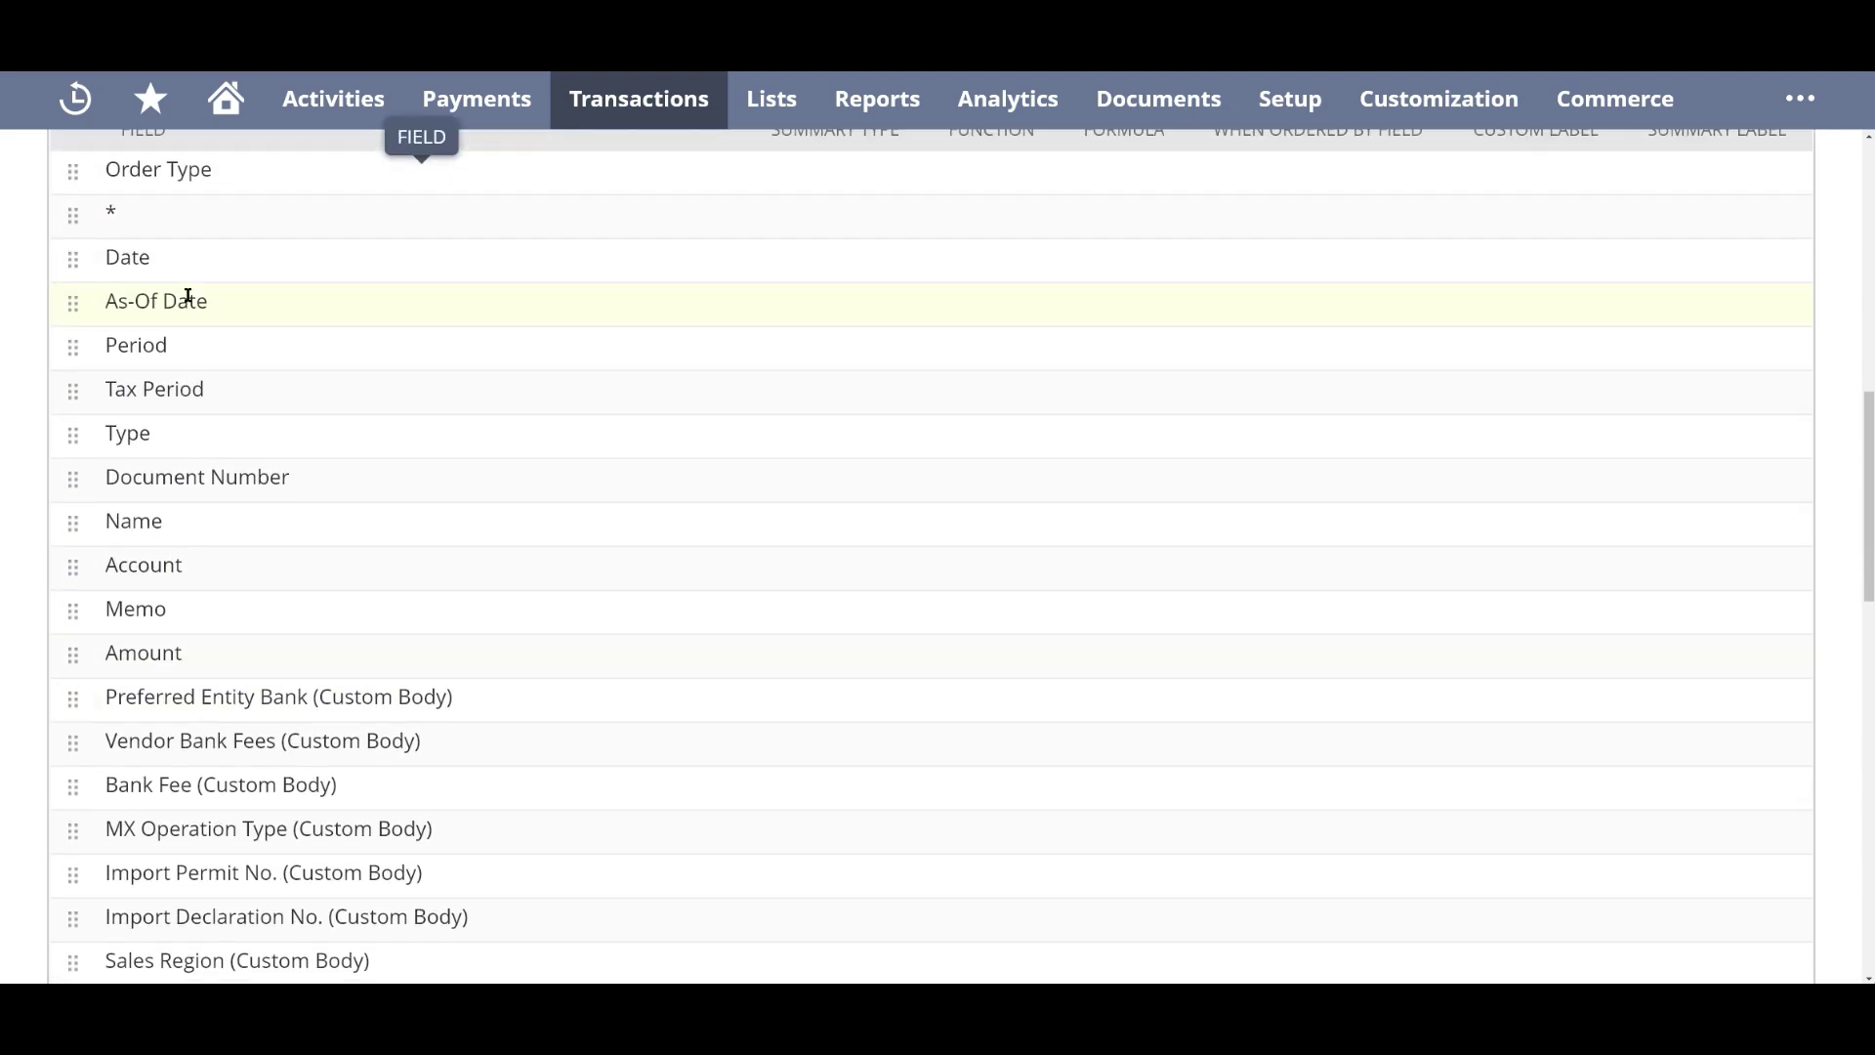
scroll(187, 296, "up", 1)
left_click(176, 351)
left_click(507, 410)
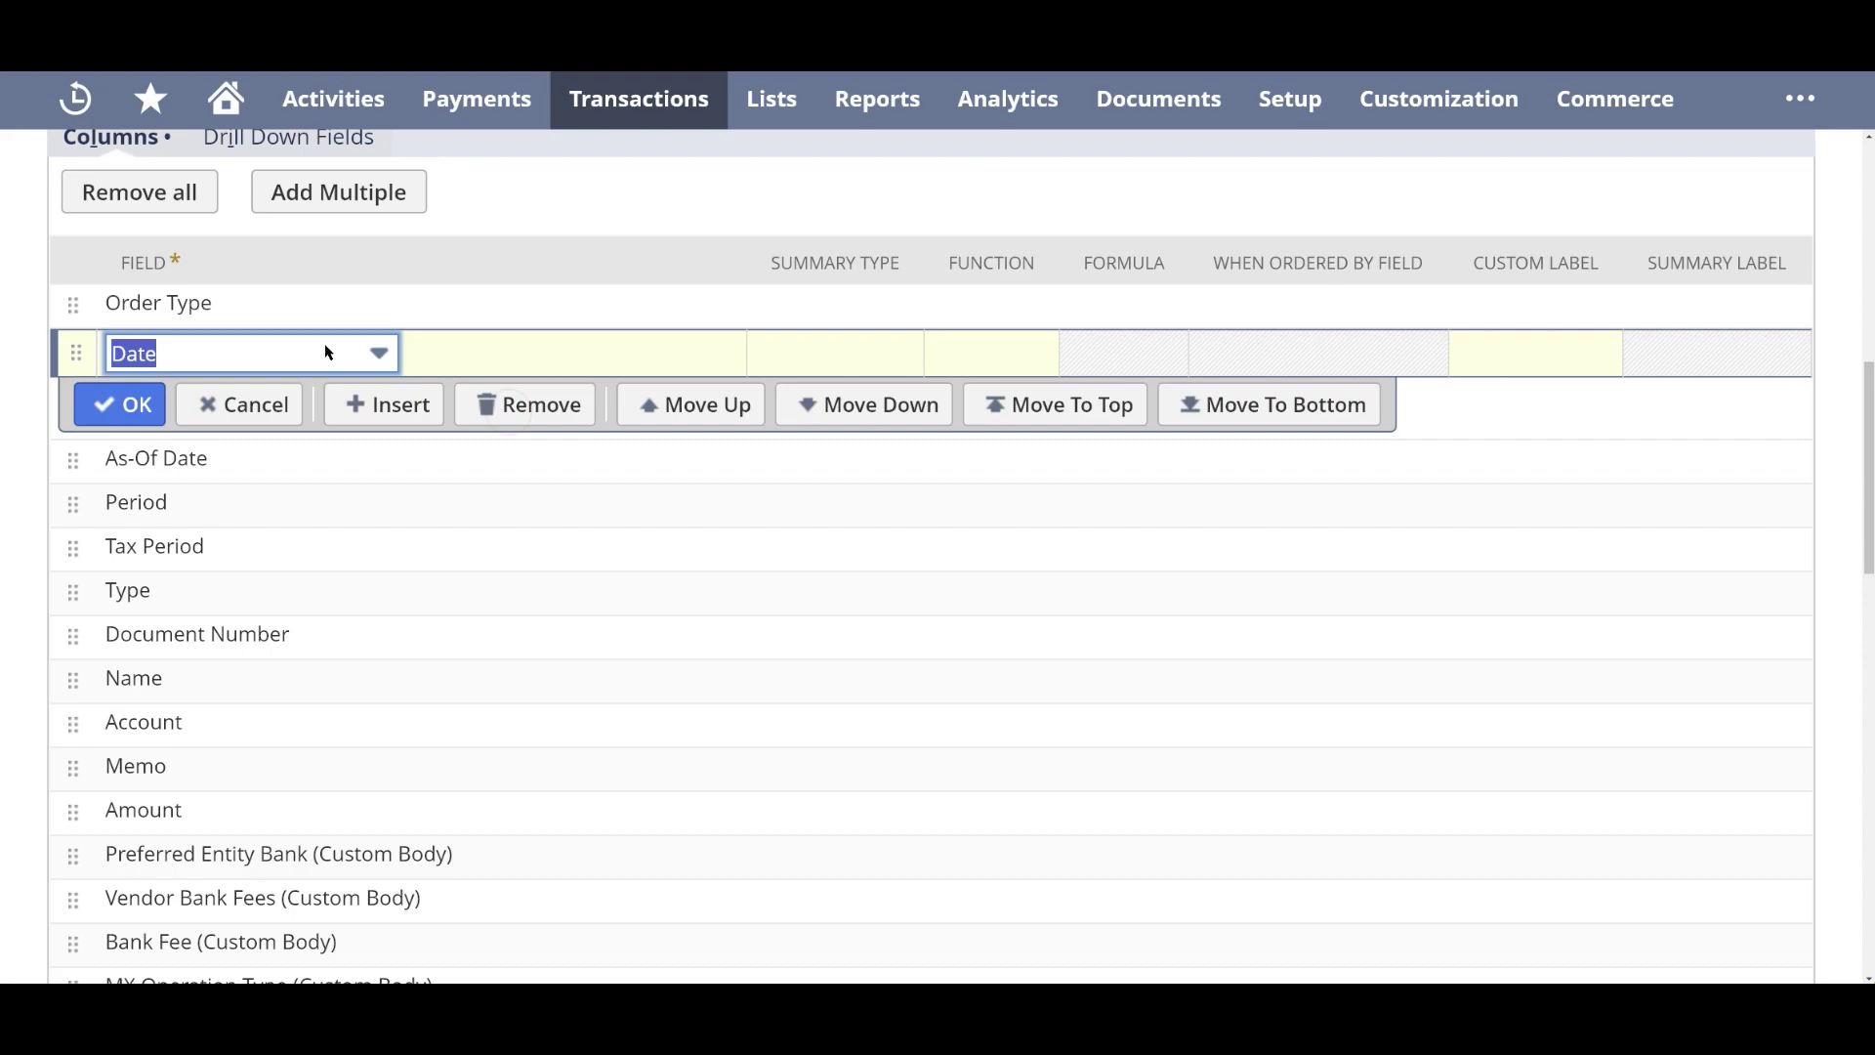
left_click(293, 304)
left_click(531, 361)
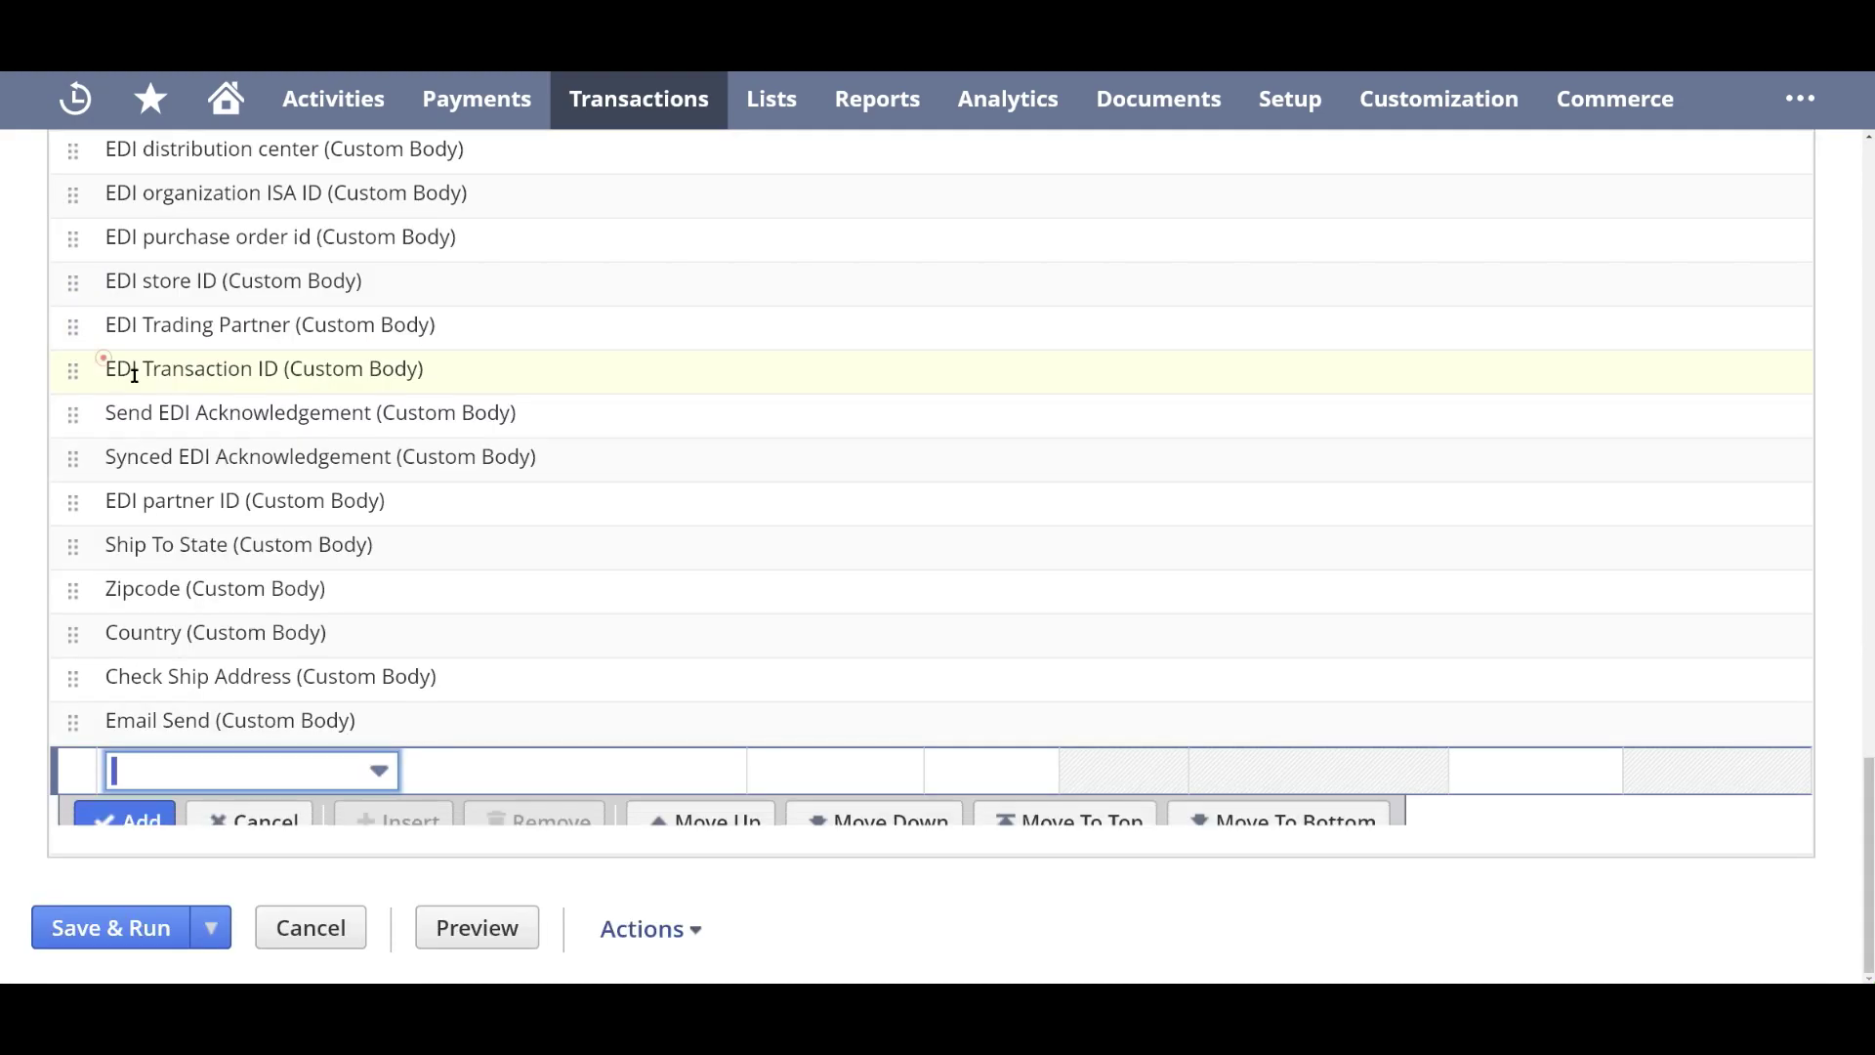
scroll(135, 374, "up", 12)
left_click(172, 679)
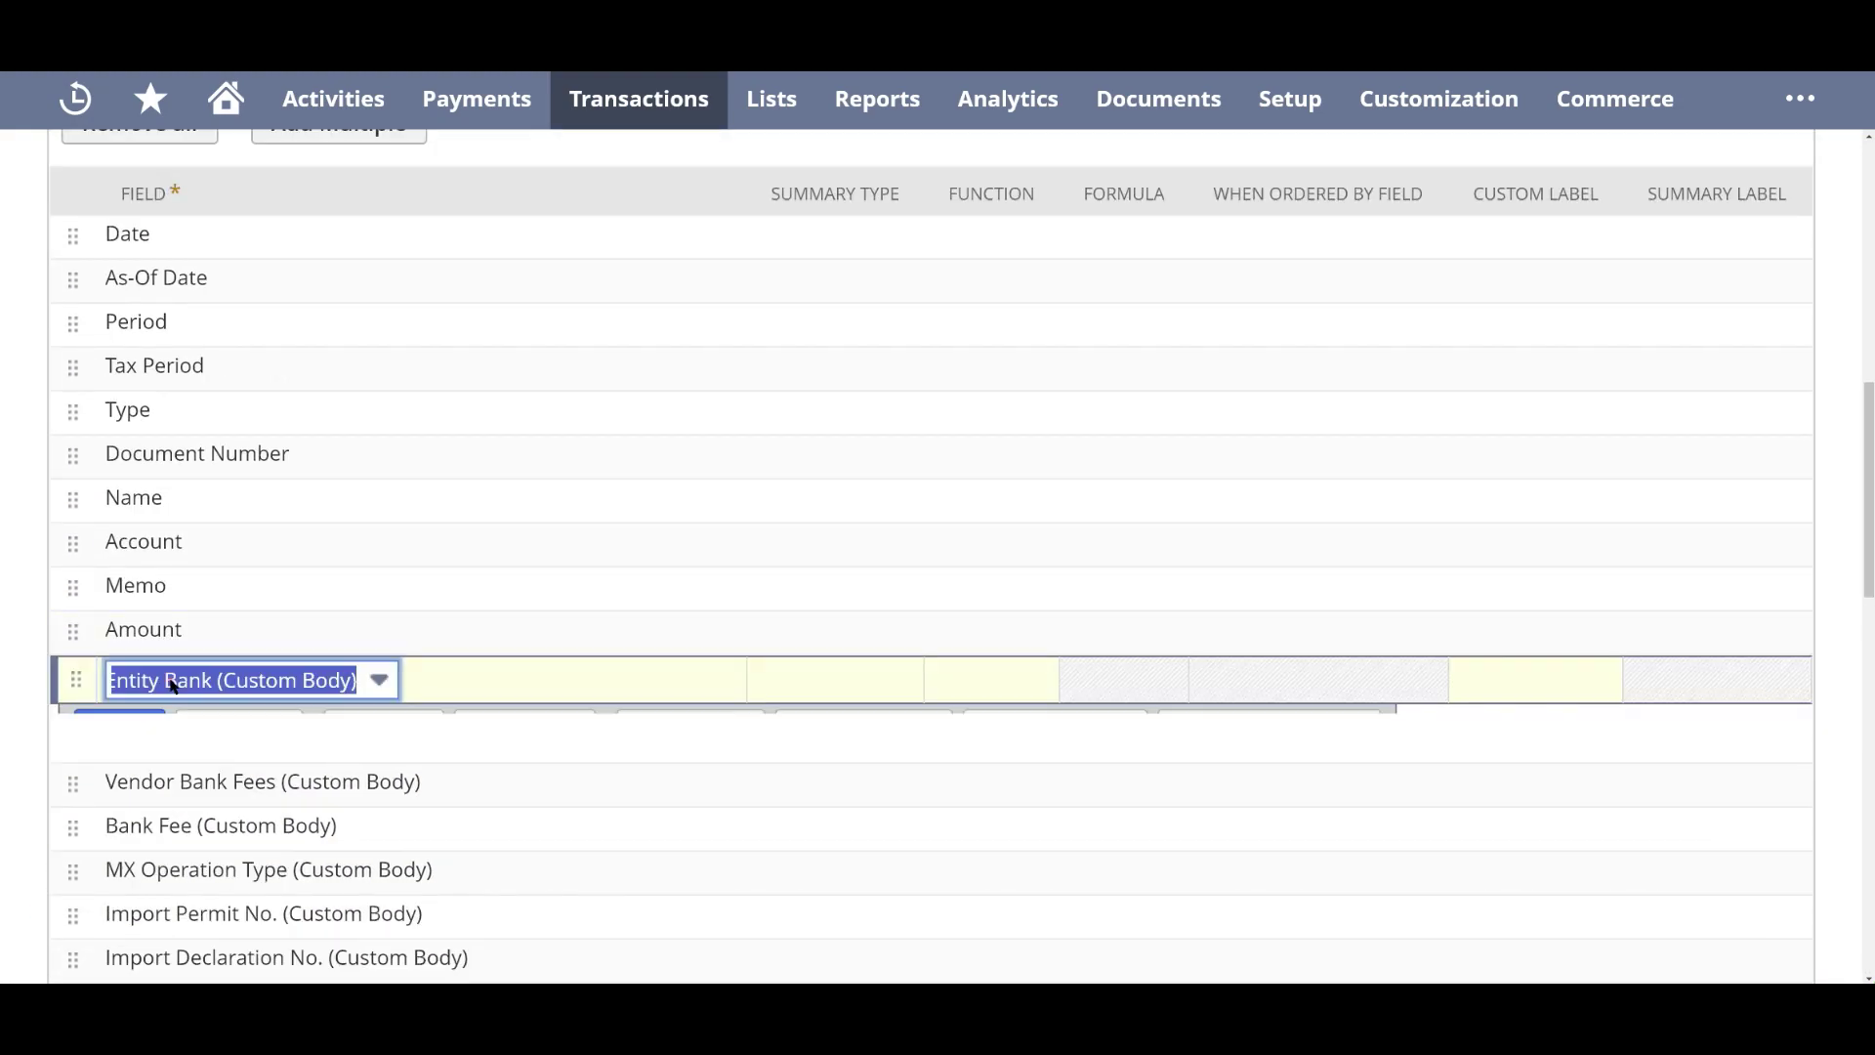
left_click(542, 739)
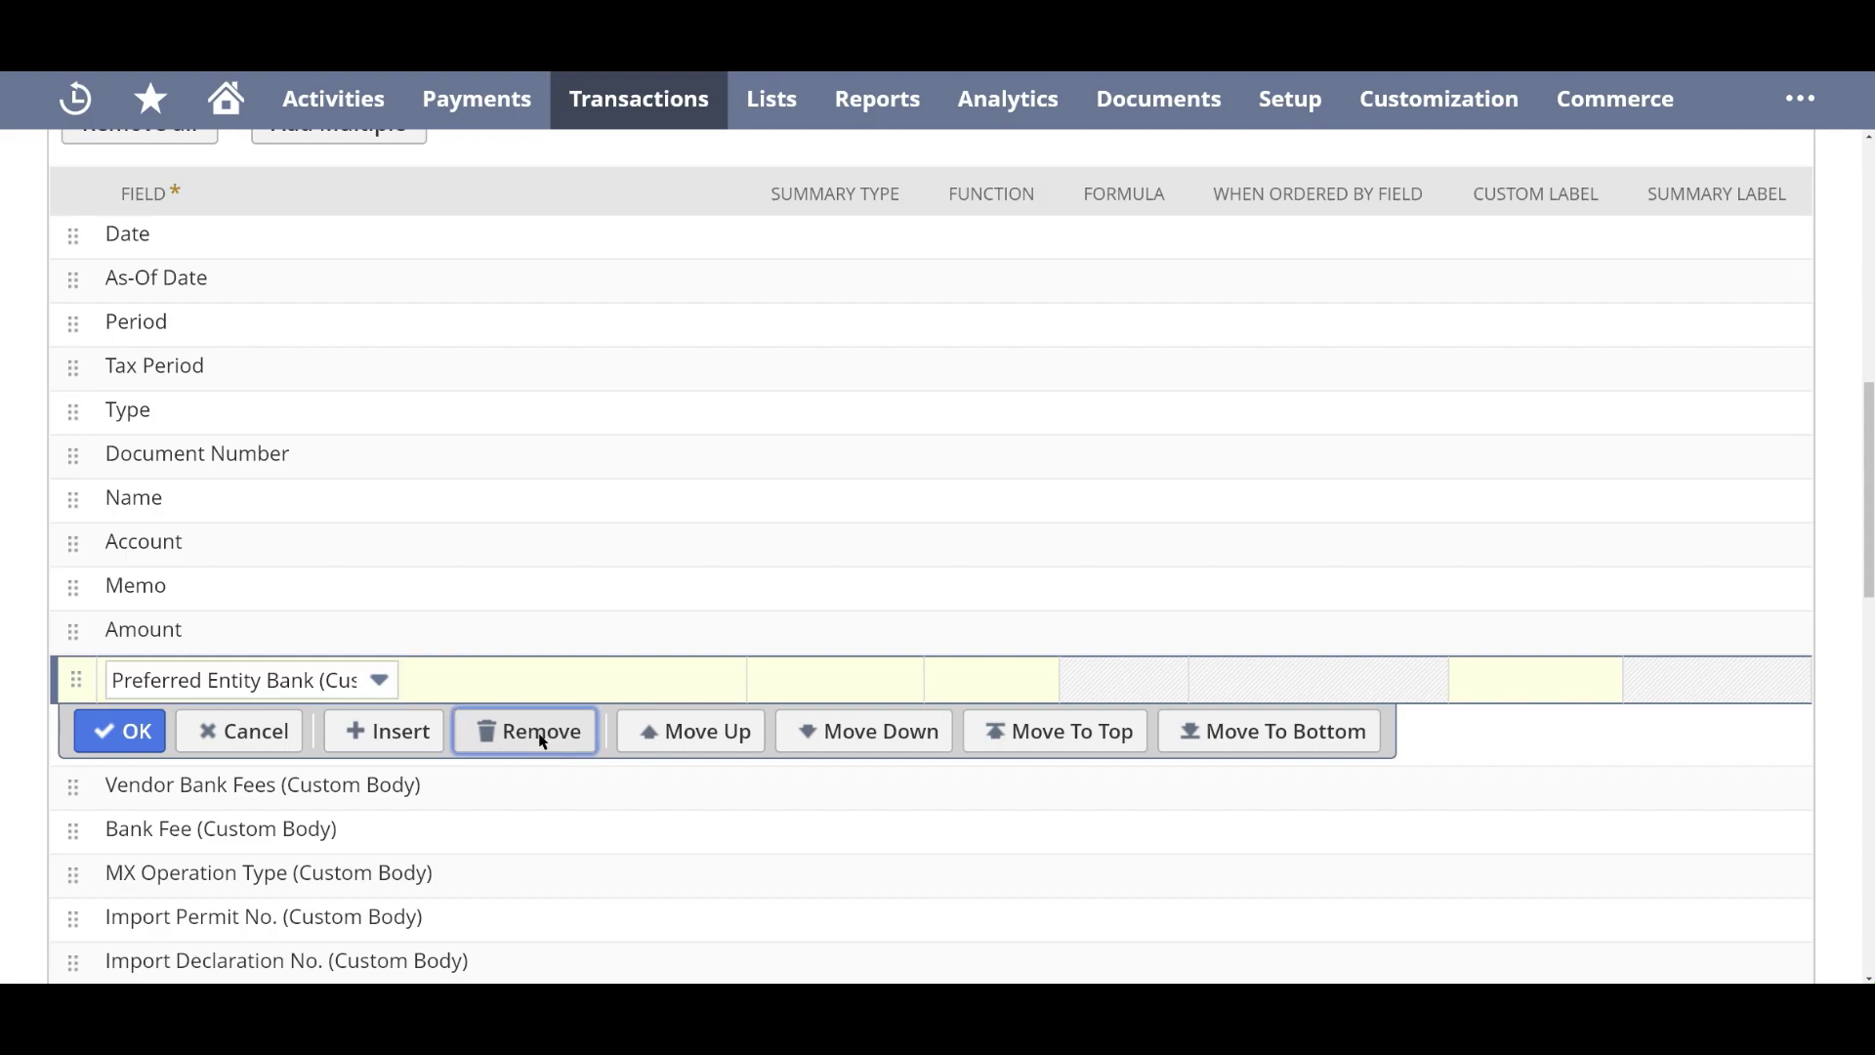
left_click(542, 733)
- Remove the bank fee, MX, import, sales region, broker, freight, ShipStation and entity bank columns
left_click(542, 732)
left_click(542, 733)
left_click(542, 732)
left_click(542, 733)
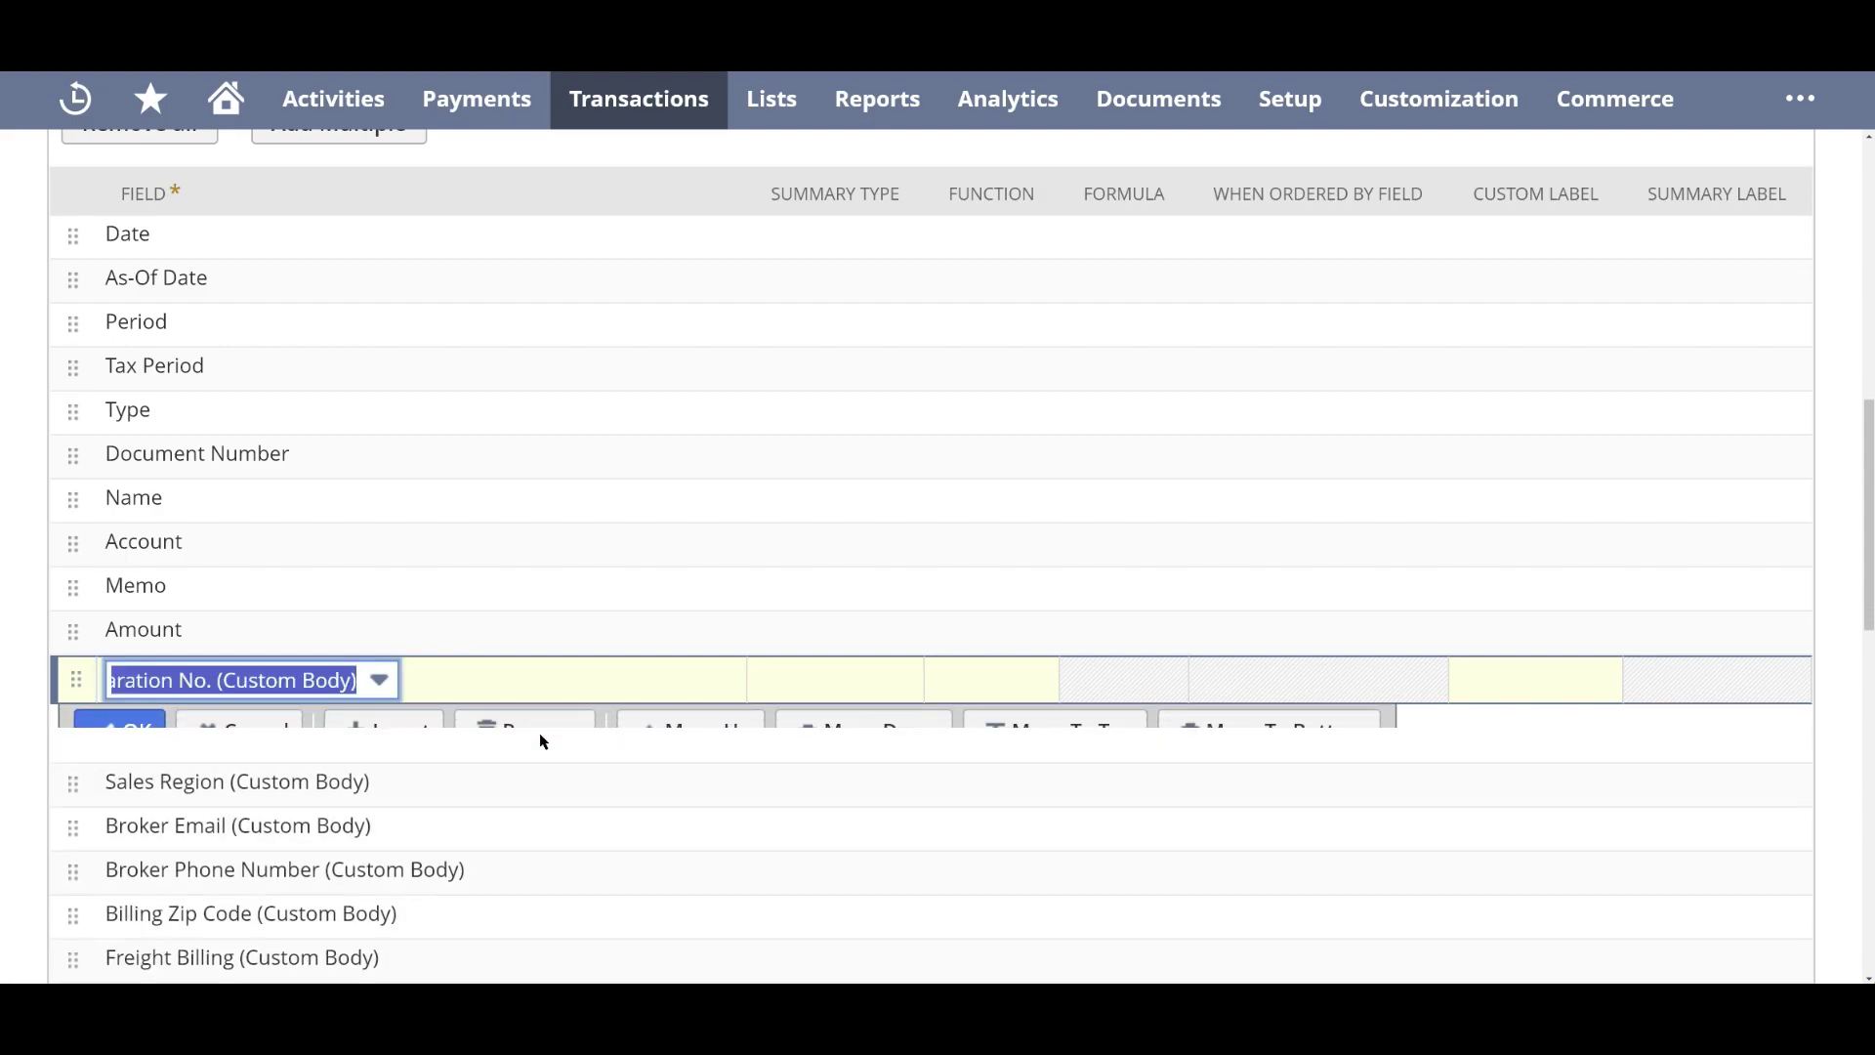
left_click(542, 734)
left_click(542, 734)
left_click(542, 734)
left_click(542, 735)
left_click(542, 735)
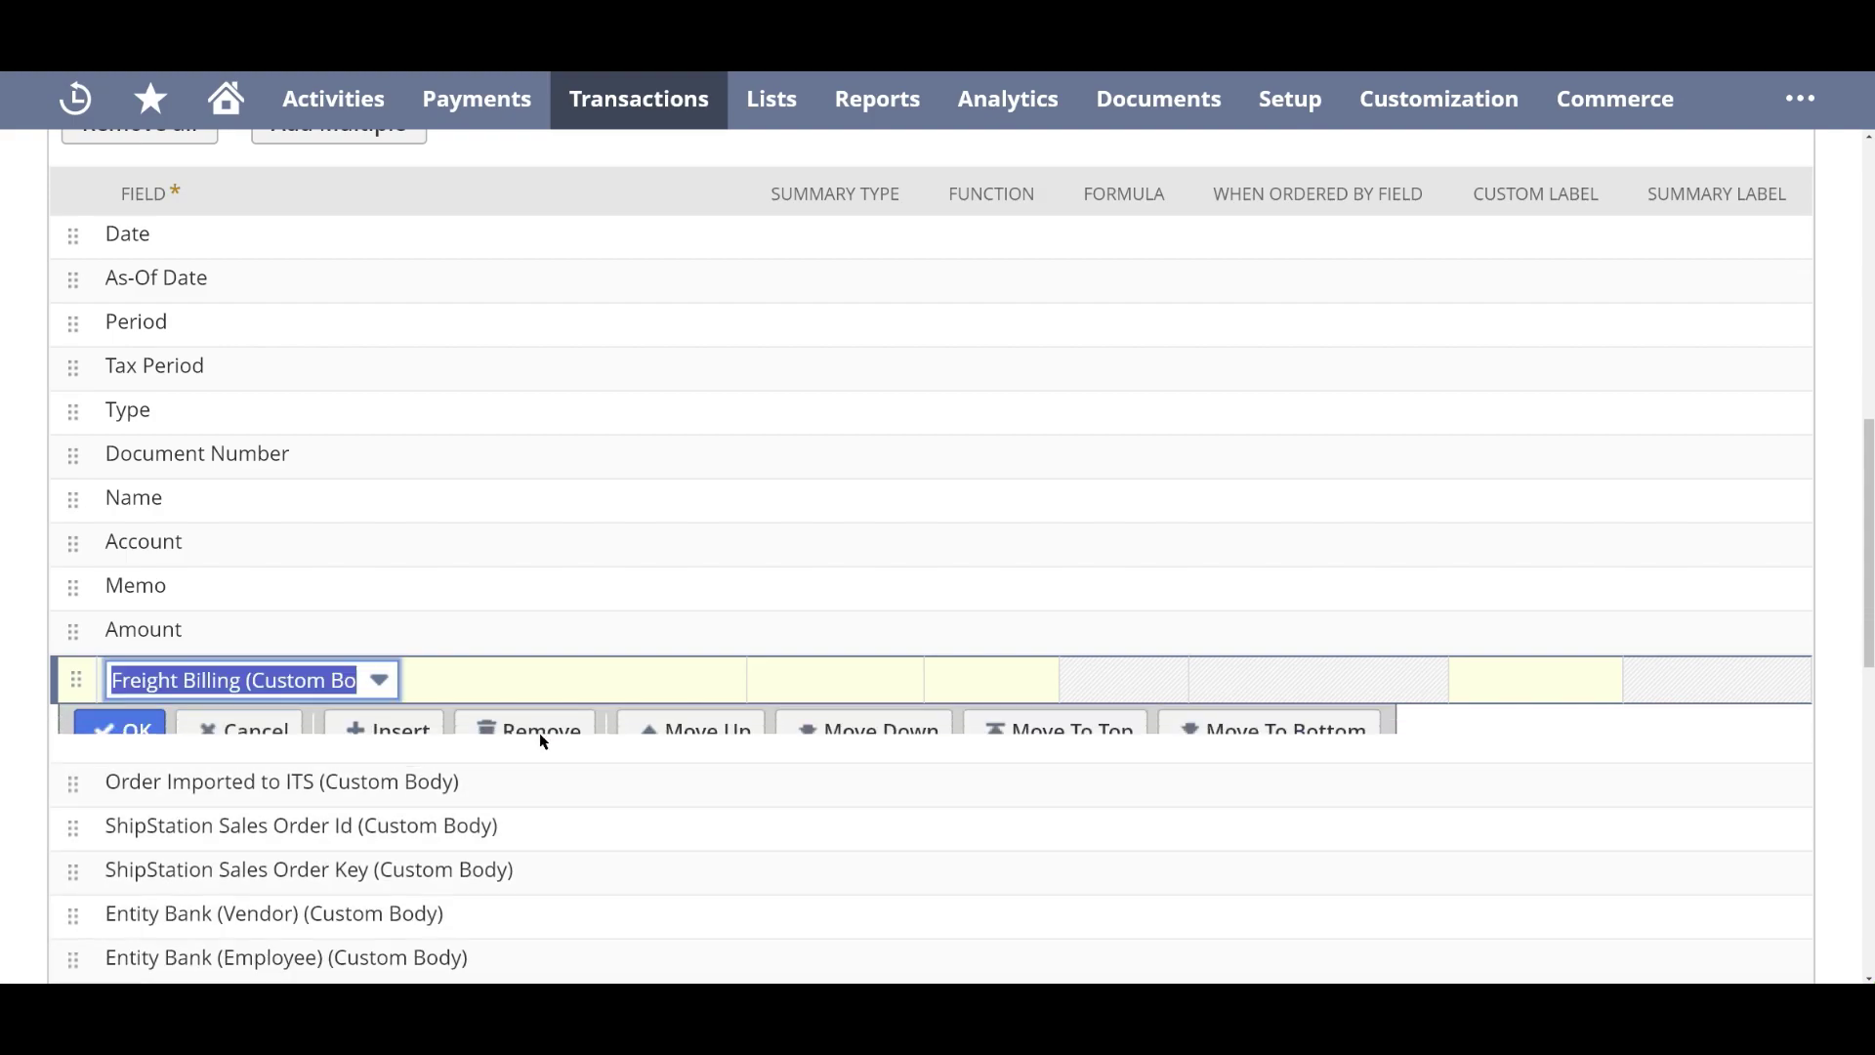
left_click(542, 732)
left_click(542, 732)
left_click(542, 732)
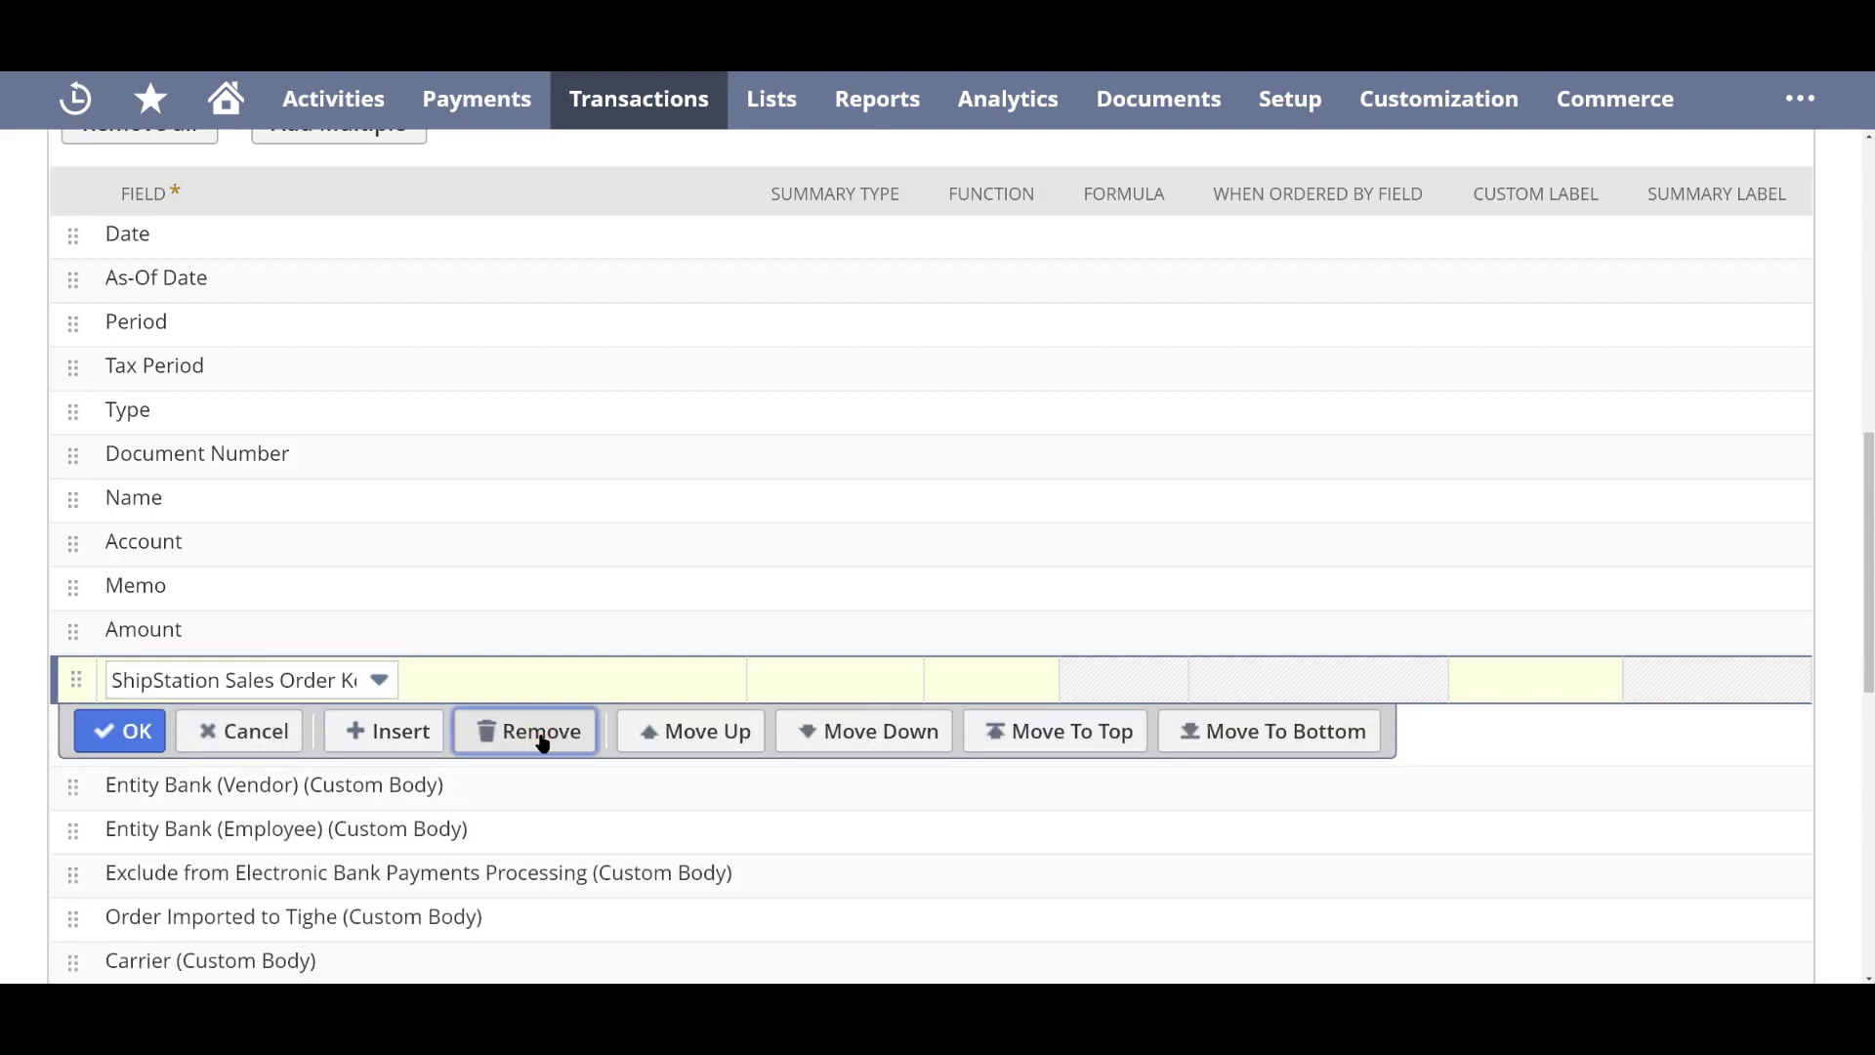
left_click(542, 733)
left_click(542, 732)
left_click(542, 733)
left_click(536, 733)
scroll(410, 653, "up", 3)
scroll(527, 776, "down", 3)
- Remove the electronic bank payment, Tighe, carrier, shipping service, customer bank and EDI columns
left_click(528, 654)
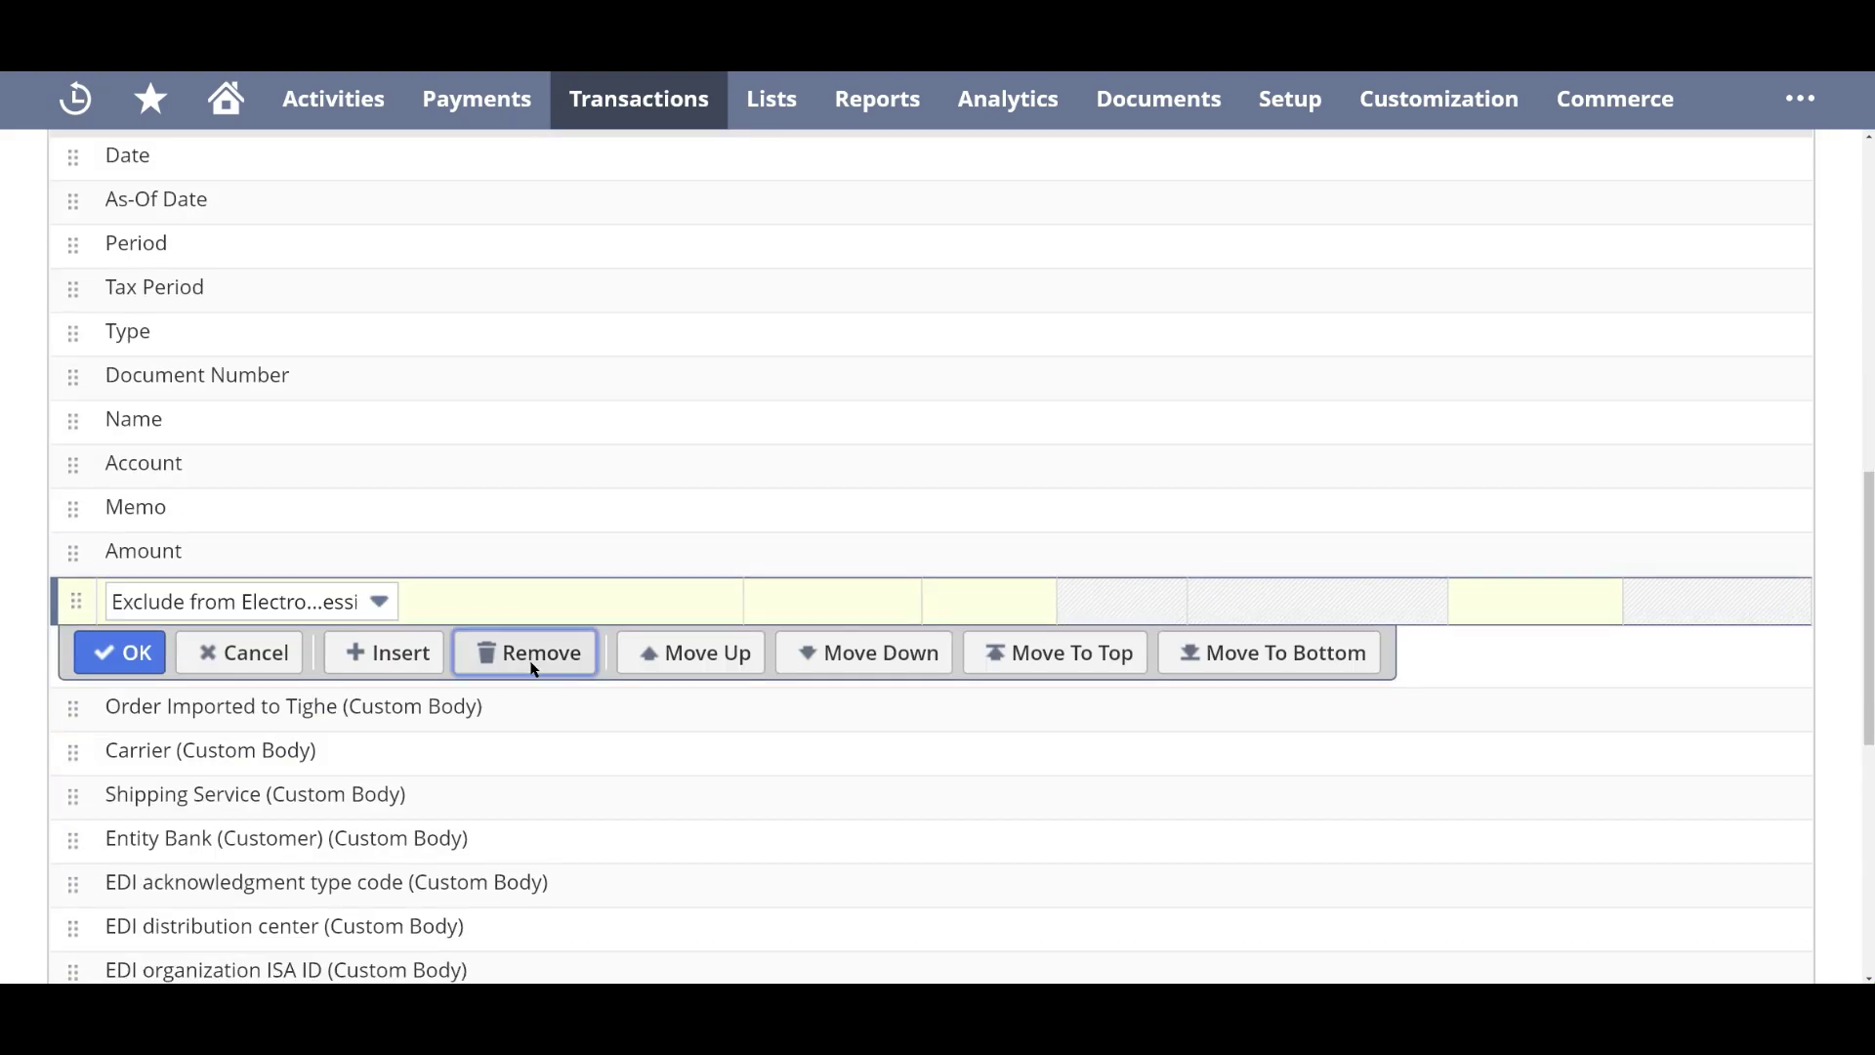
left_click(531, 655)
left_click(530, 655)
left_click(532, 654)
left_click(532, 664)
left_click(533, 664)
left_click(532, 664)
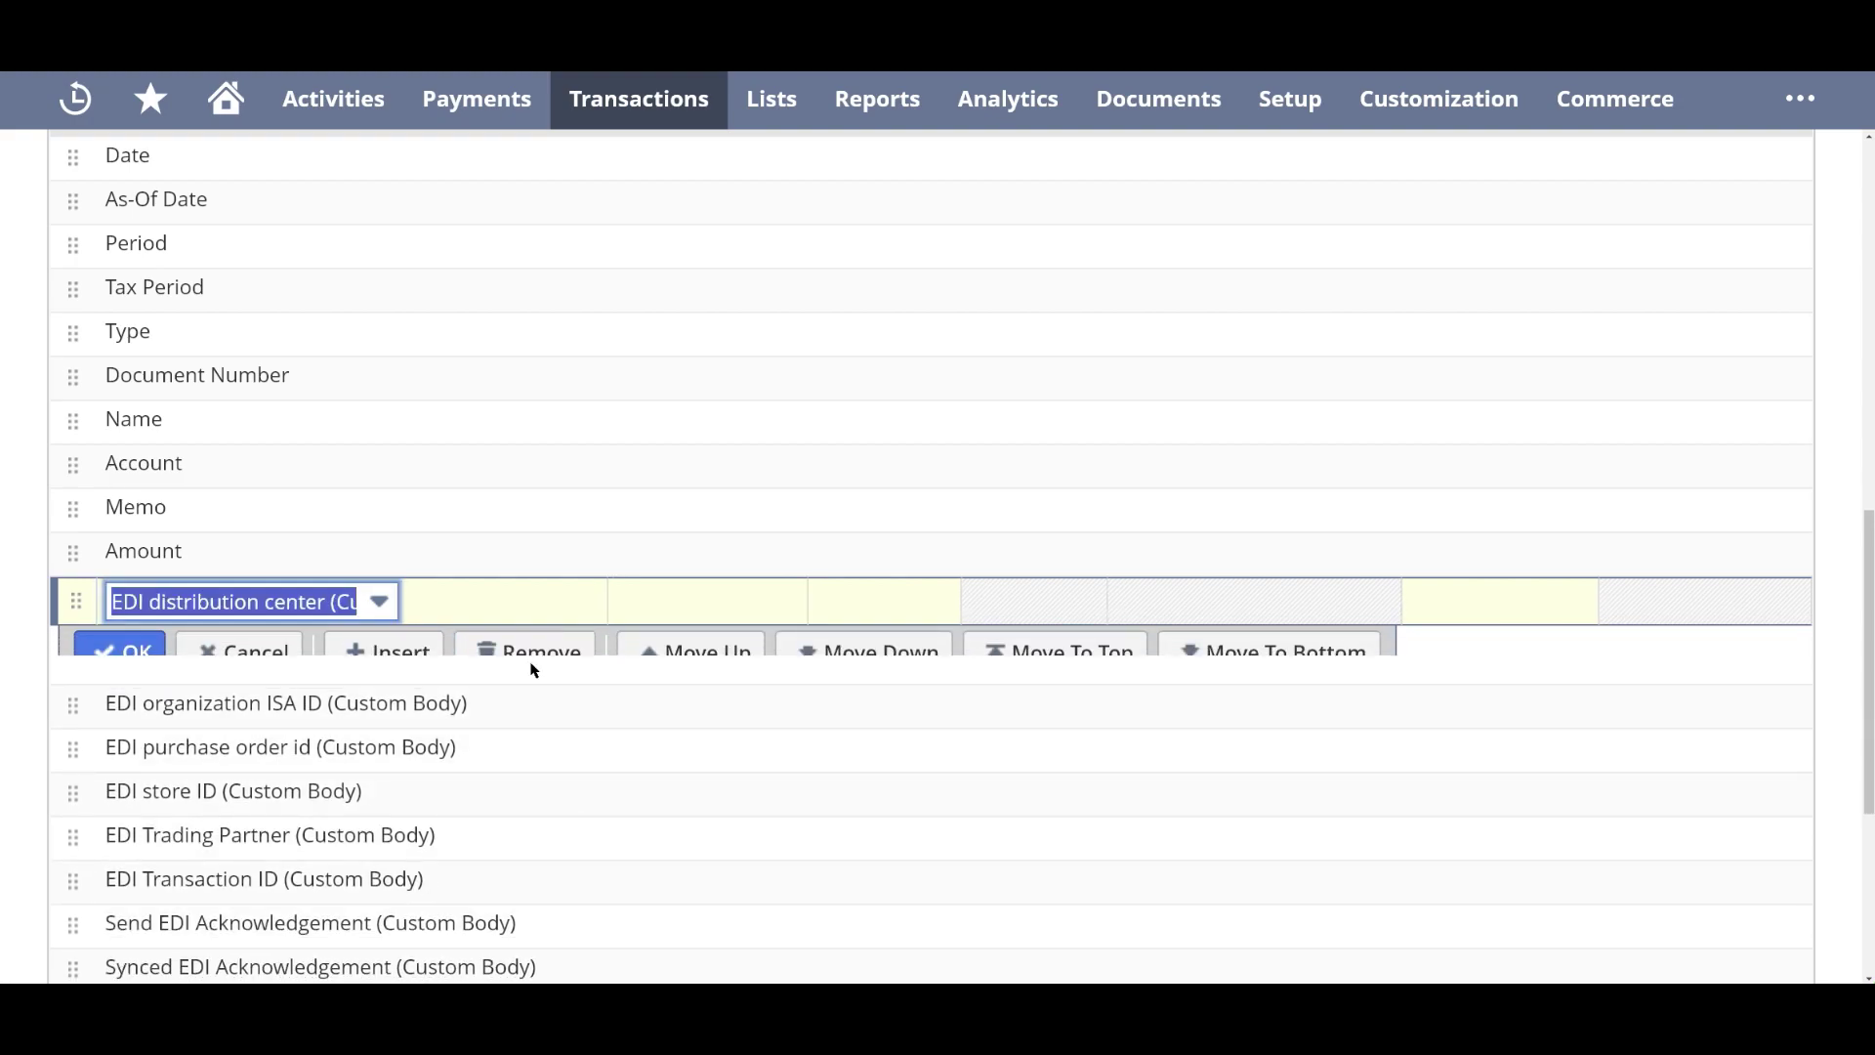
left_click(533, 664)
left_click(532, 664)
left_click(532, 664)
left_click(532, 666)
left_click(532, 666)
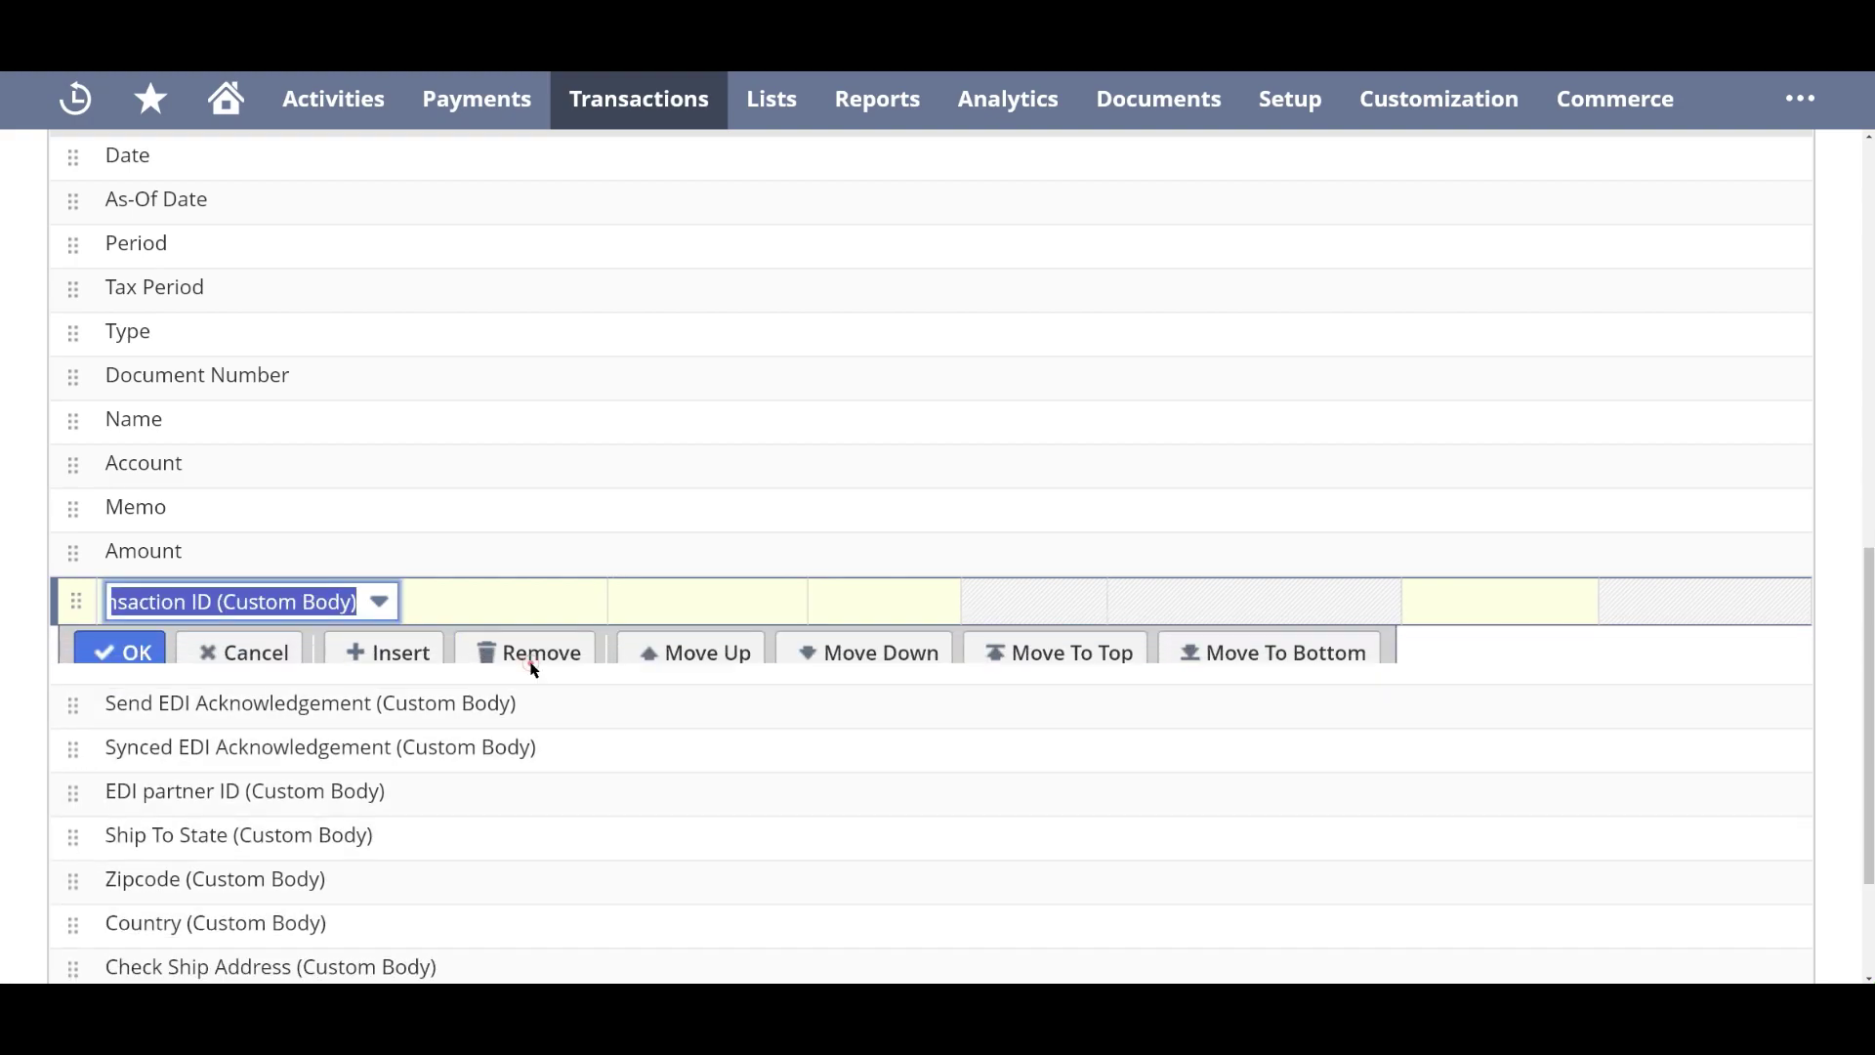
left_click(533, 666)
left_click(532, 666)
left_click(533, 666)
left_click(533, 666)
left_click(532, 666)
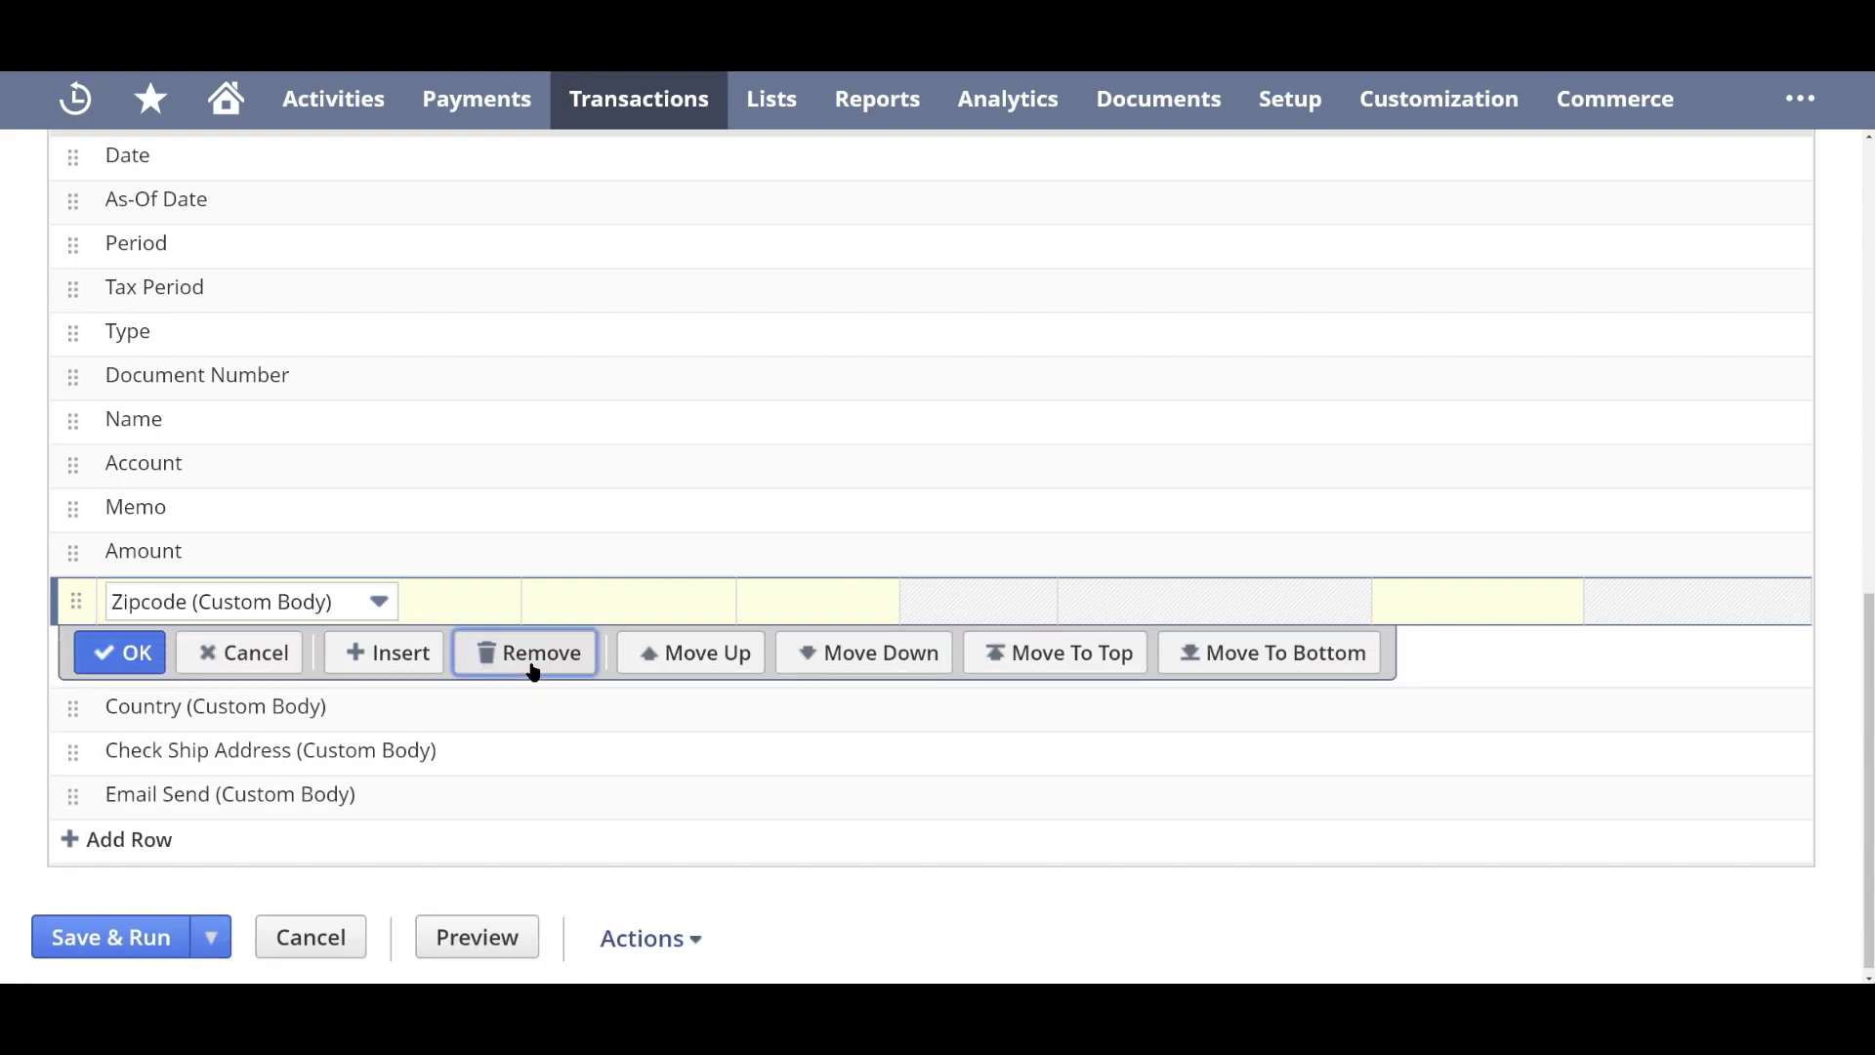
left_click(532, 666)
left_click(532, 666)
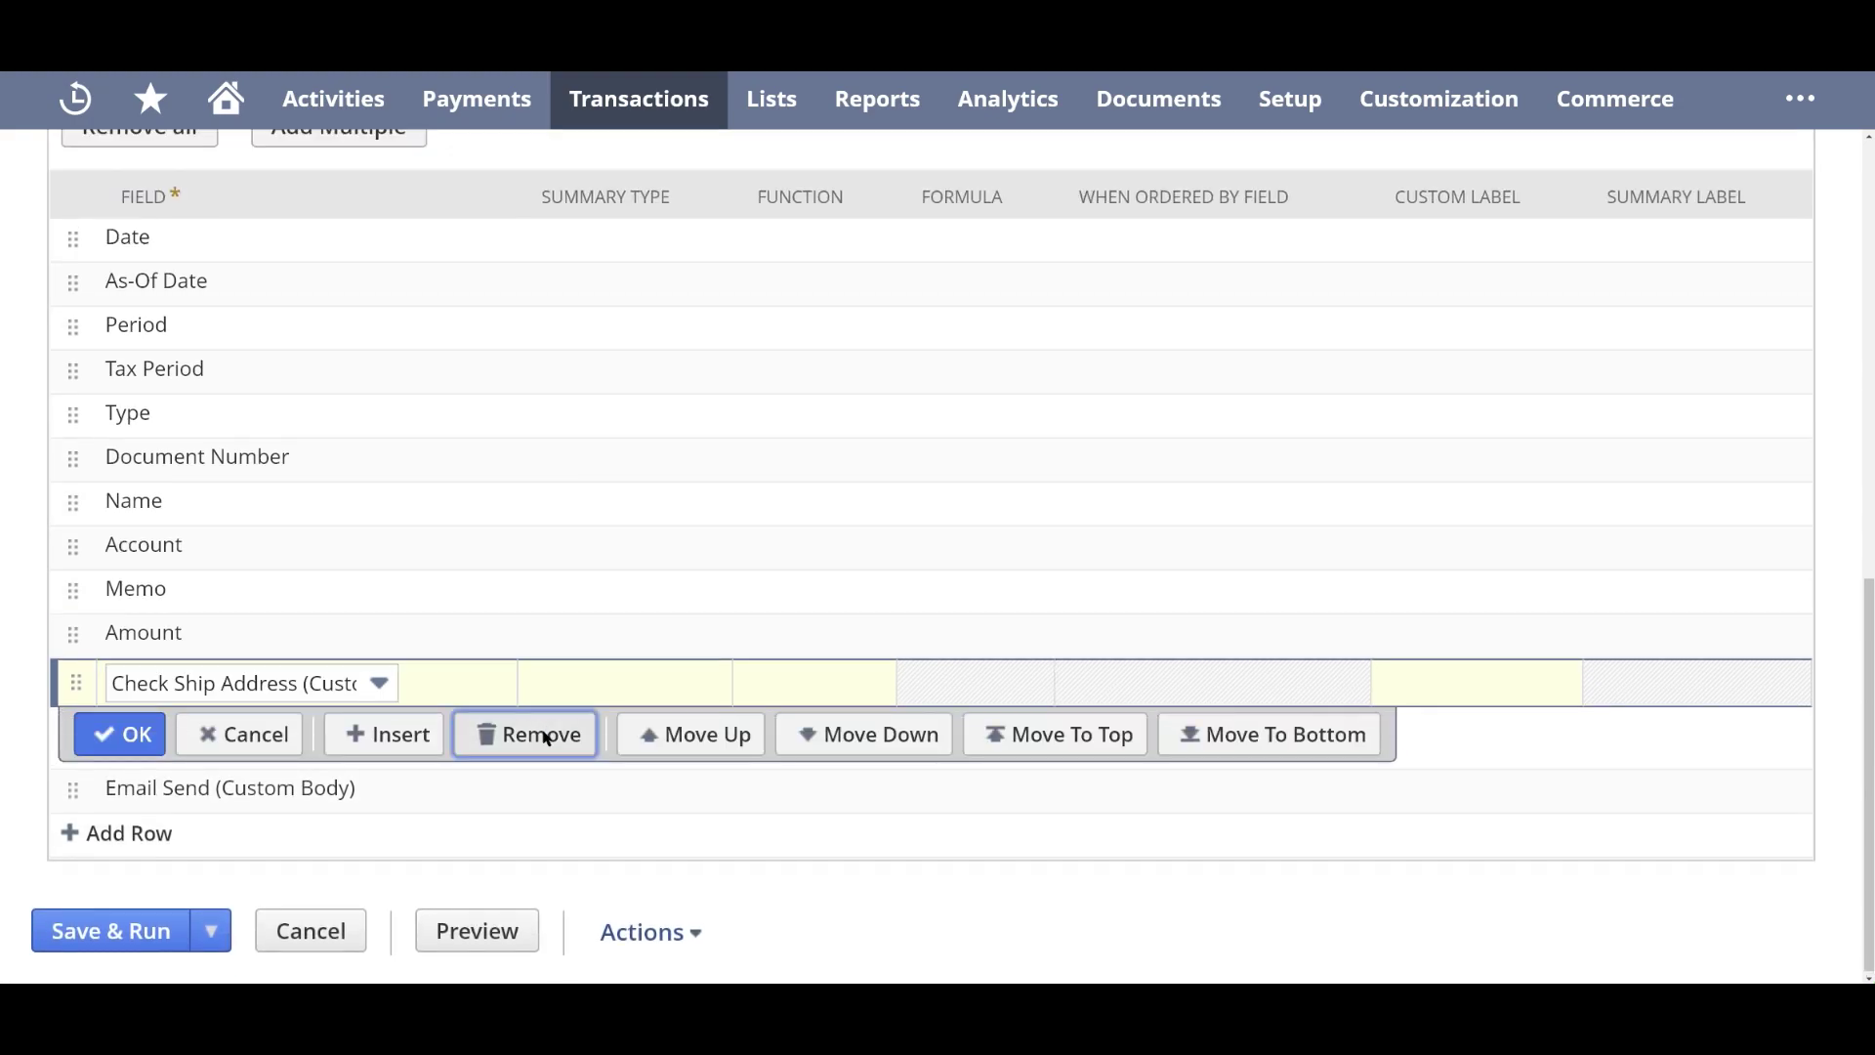
- Remove the last custom columns and add Created By as the first result column
left_click(542, 733)
left_click(540, 781)
left_click(214, 774)
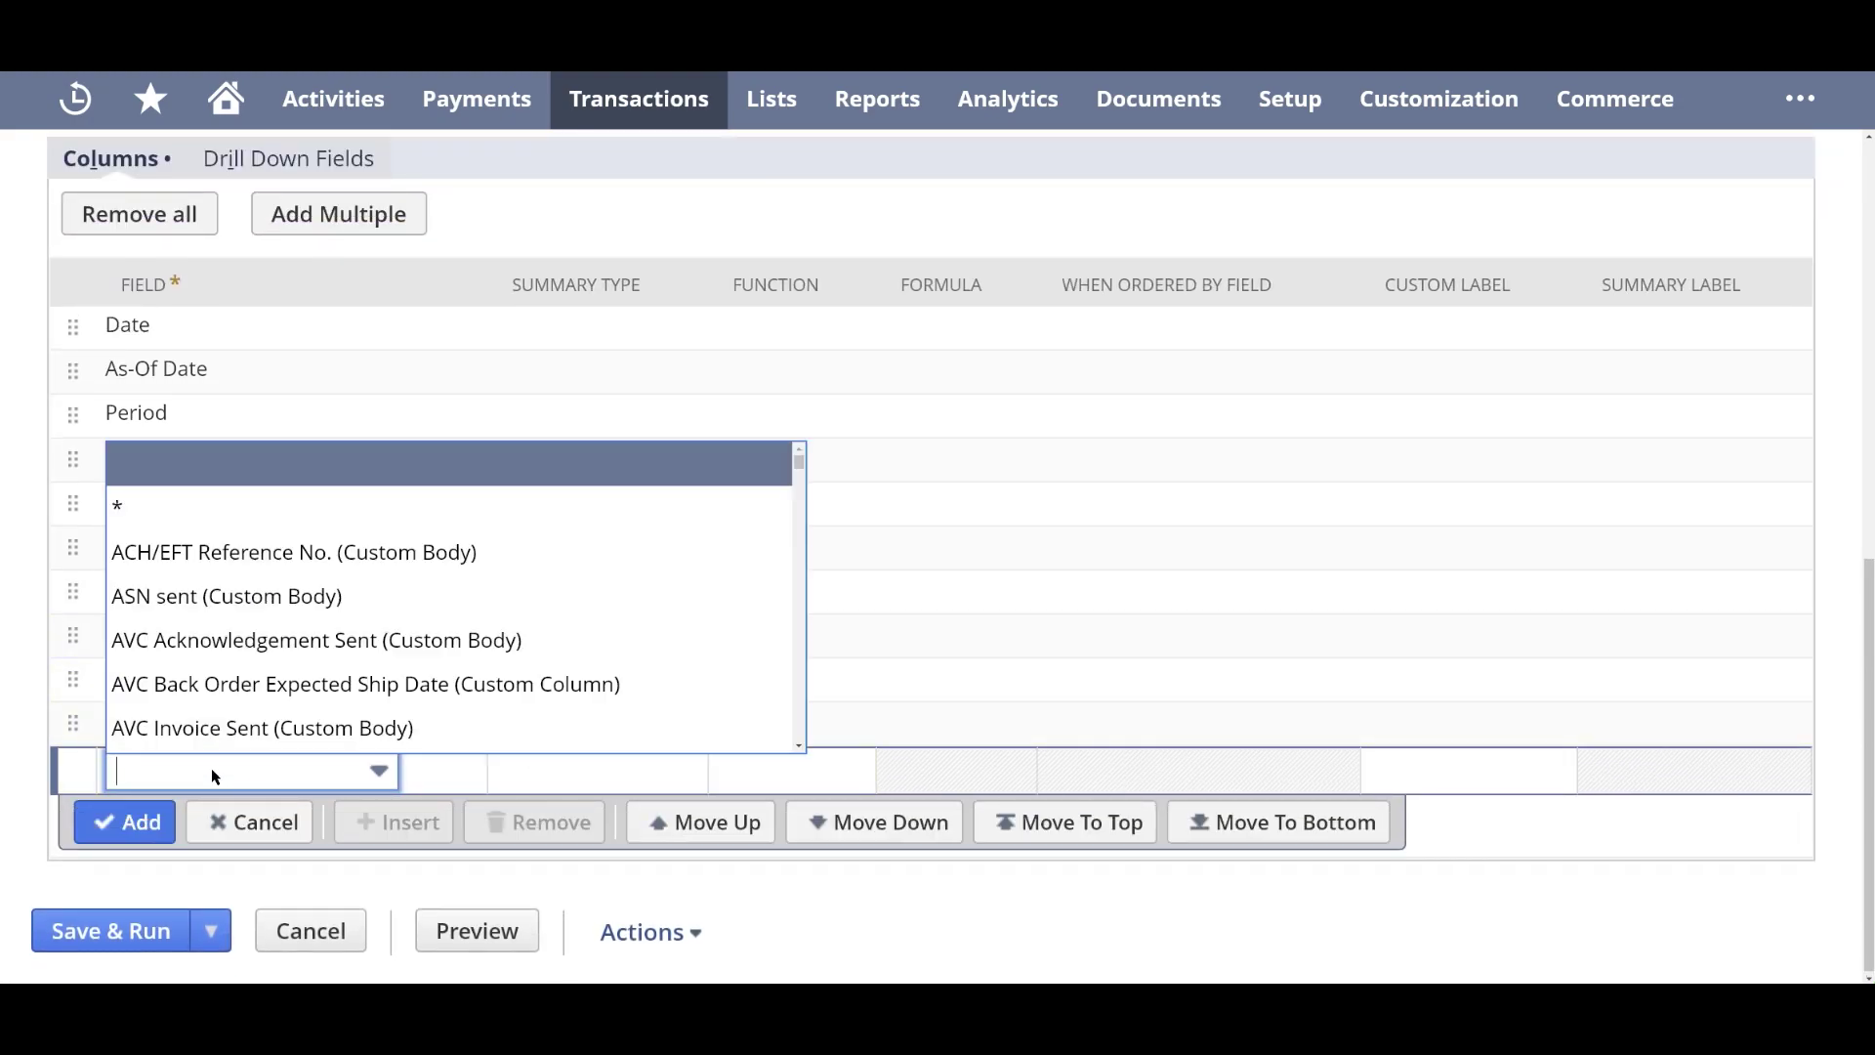
type("cr")
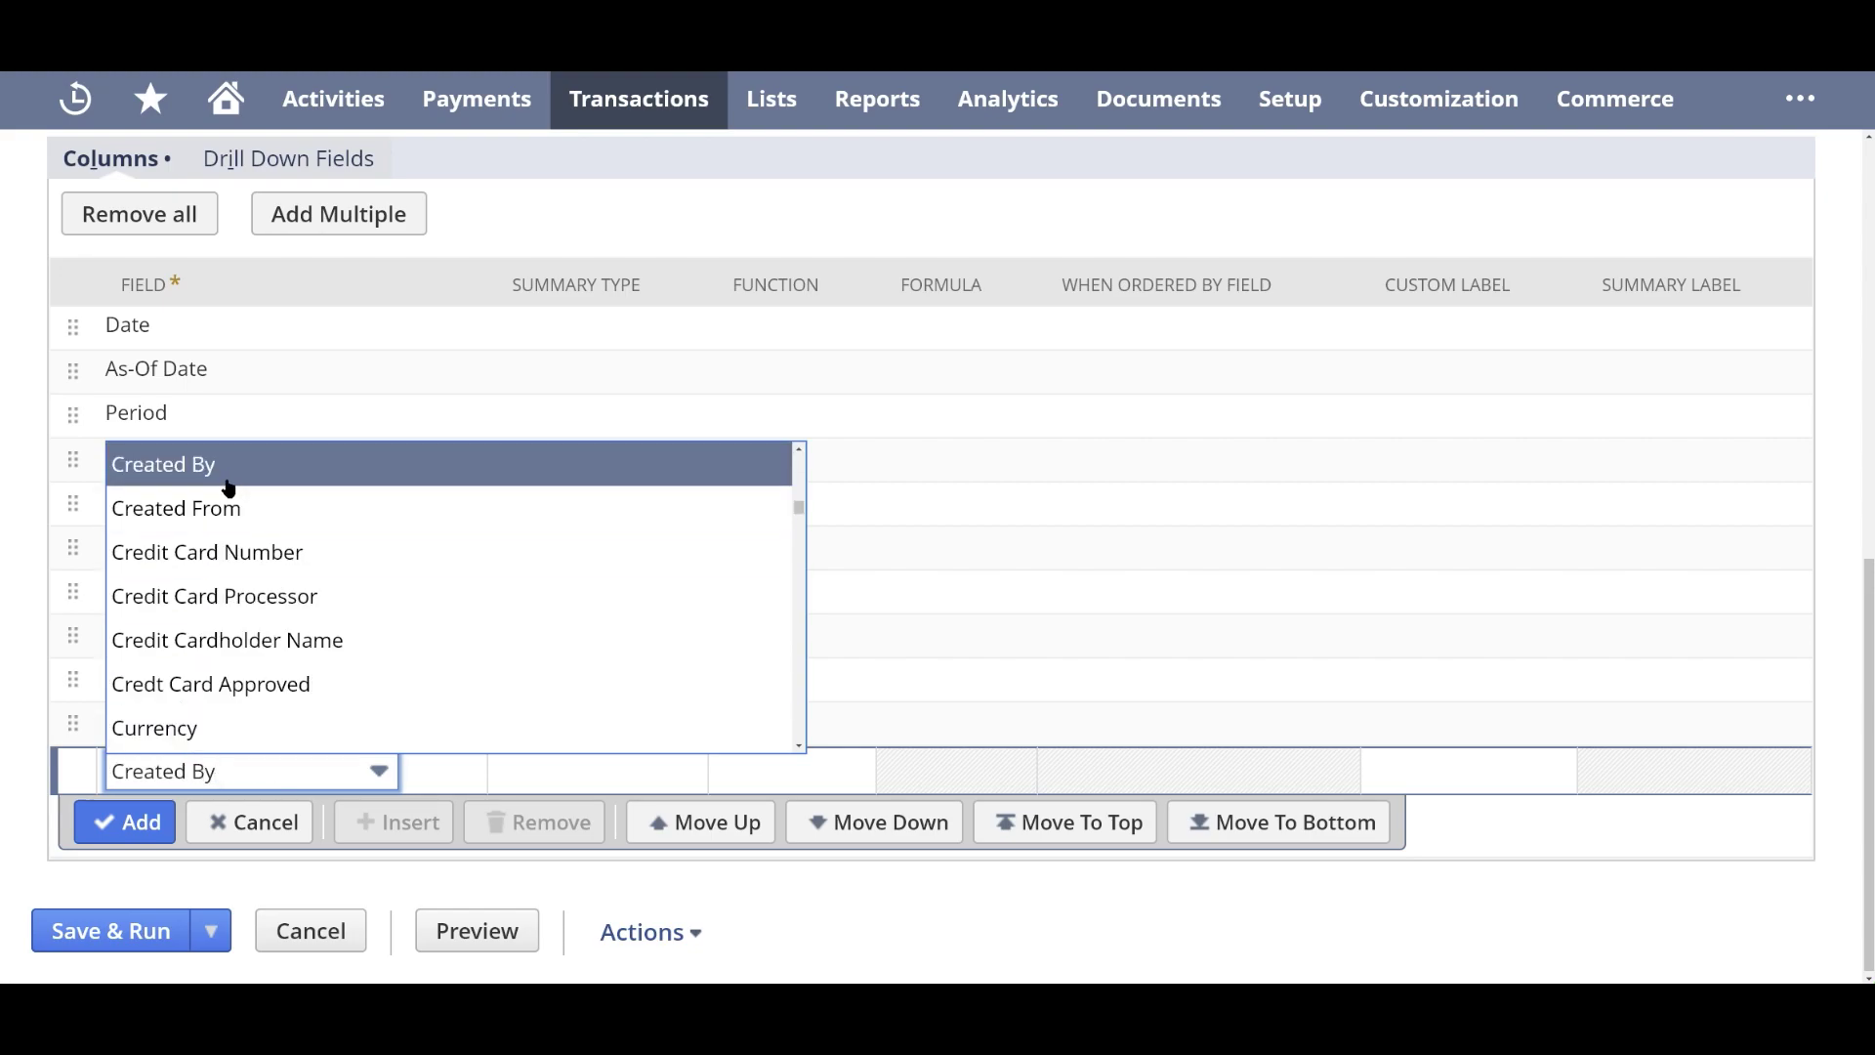
left_click(230, 480)
left_click(125, 822)
left_click(76, 772)
left_click_drag(76, 774, 138, 342)
left_click(132, 377)
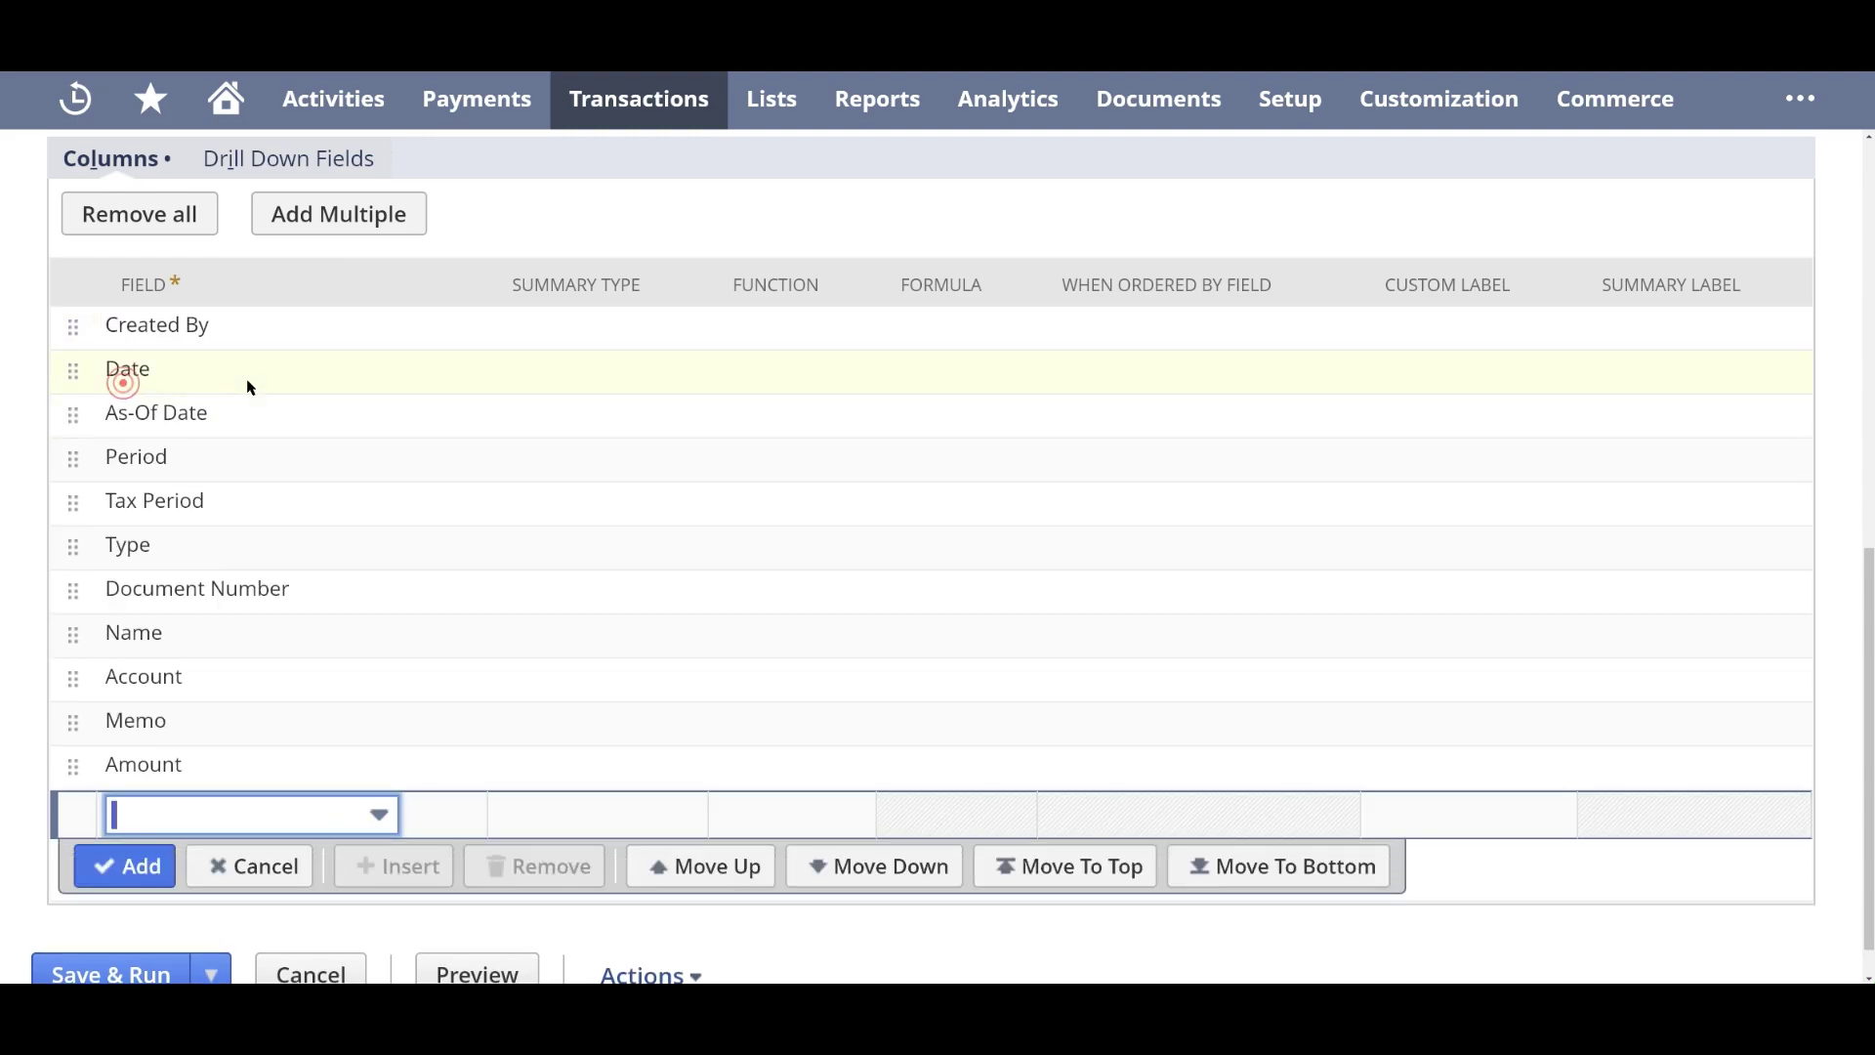
- Remove the As-Of Date, Period and Tax Period result columns
left_click(182, 411)
left_click(531, 473)
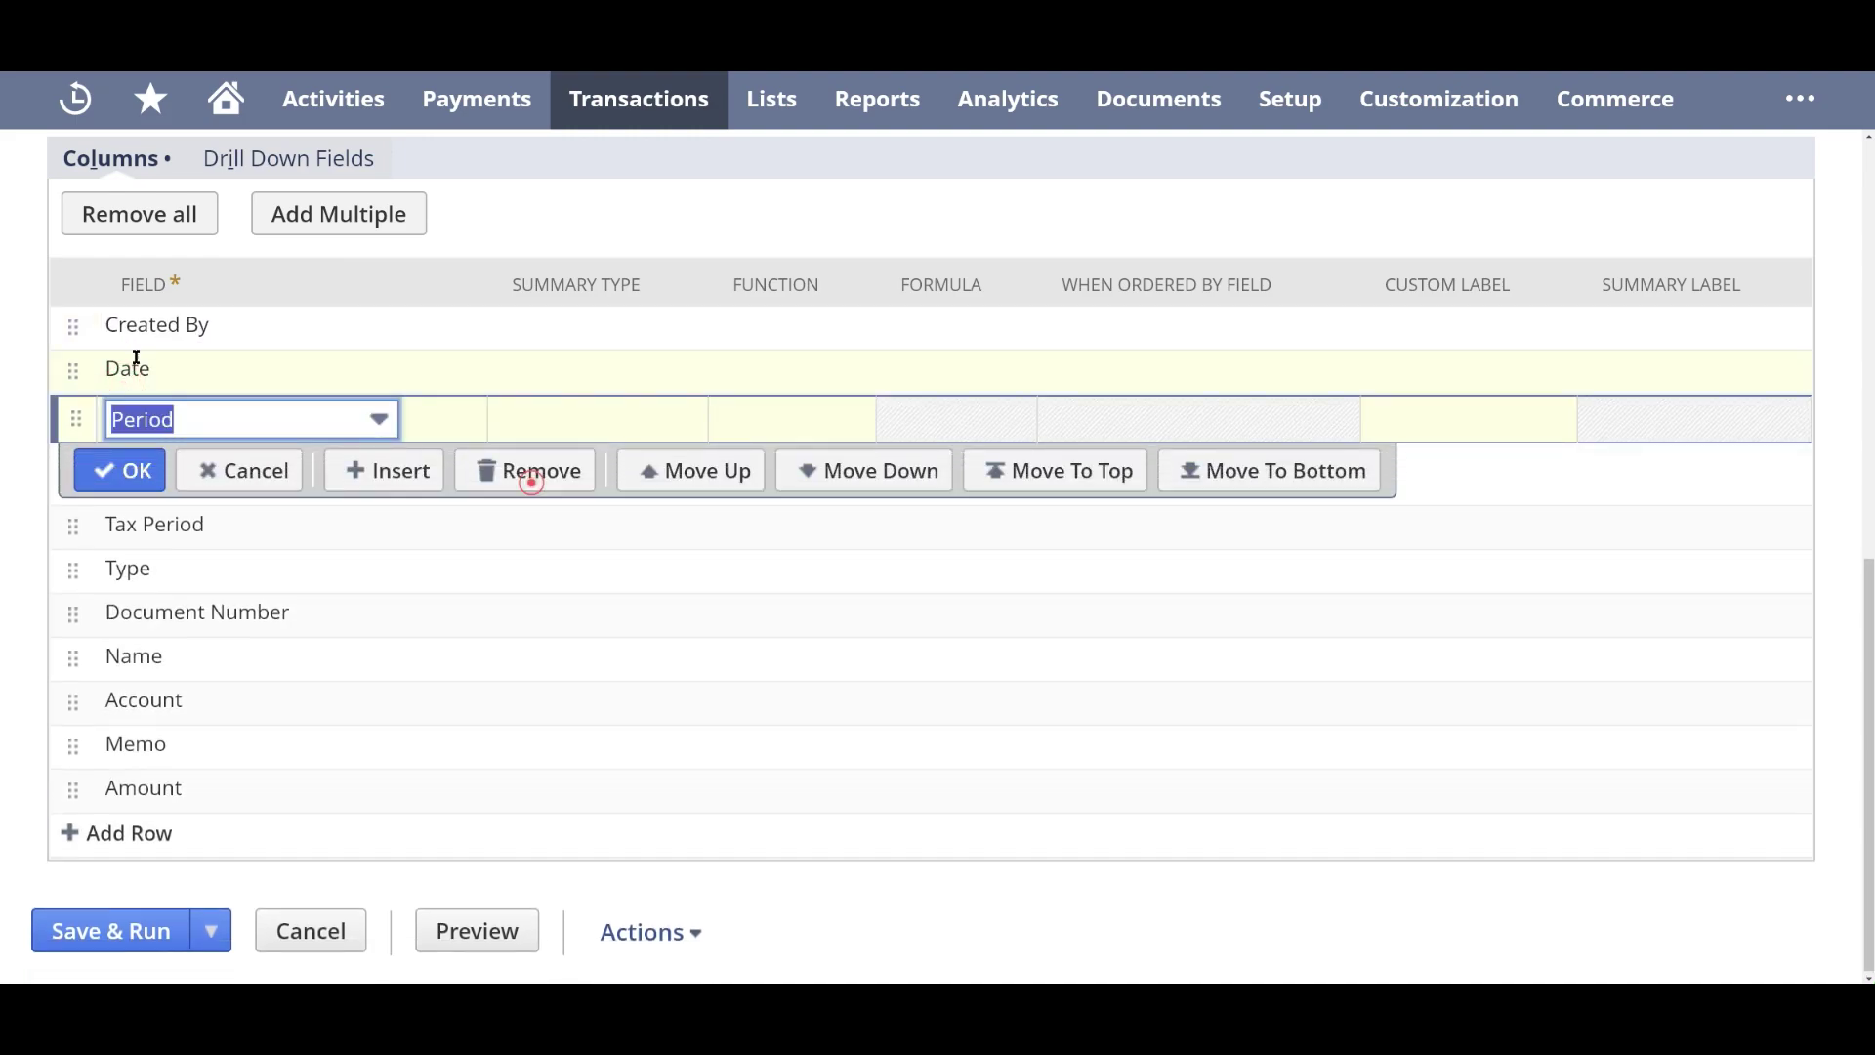
left_click(489, 472)
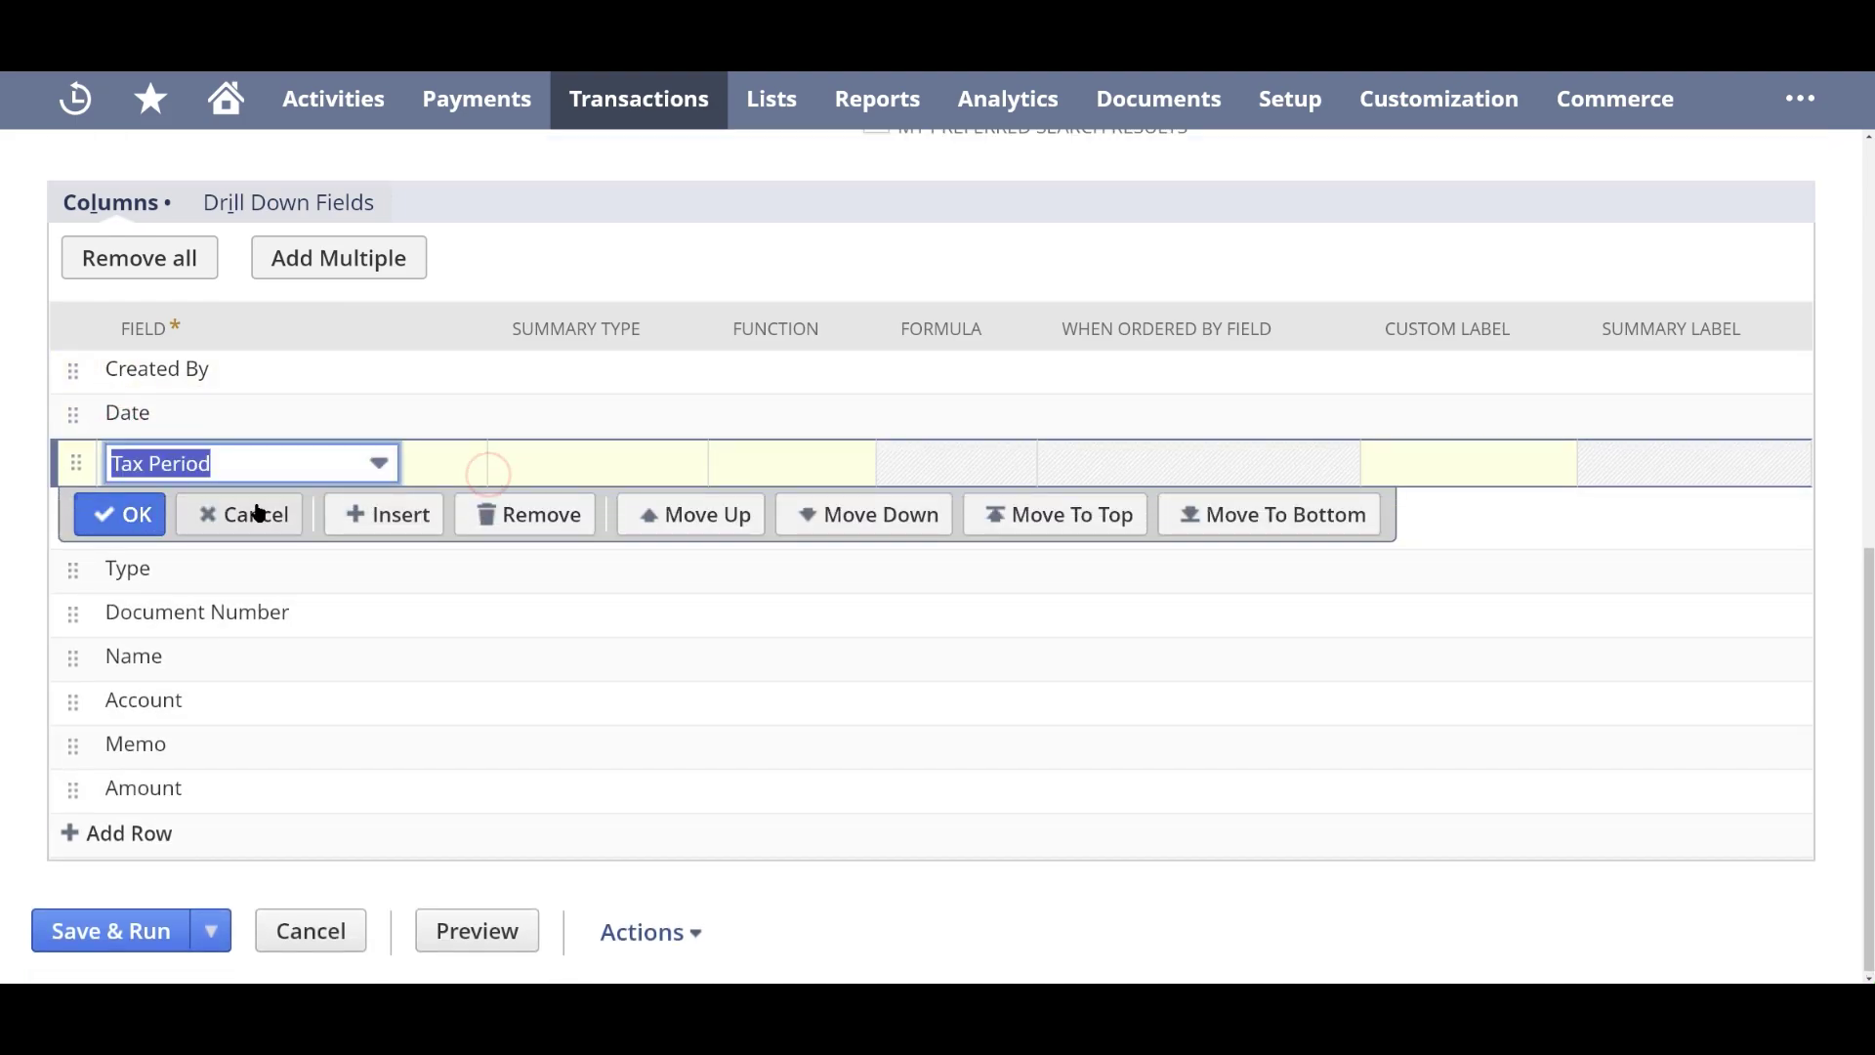
left_click(508, 513)
left_click(130, 553)
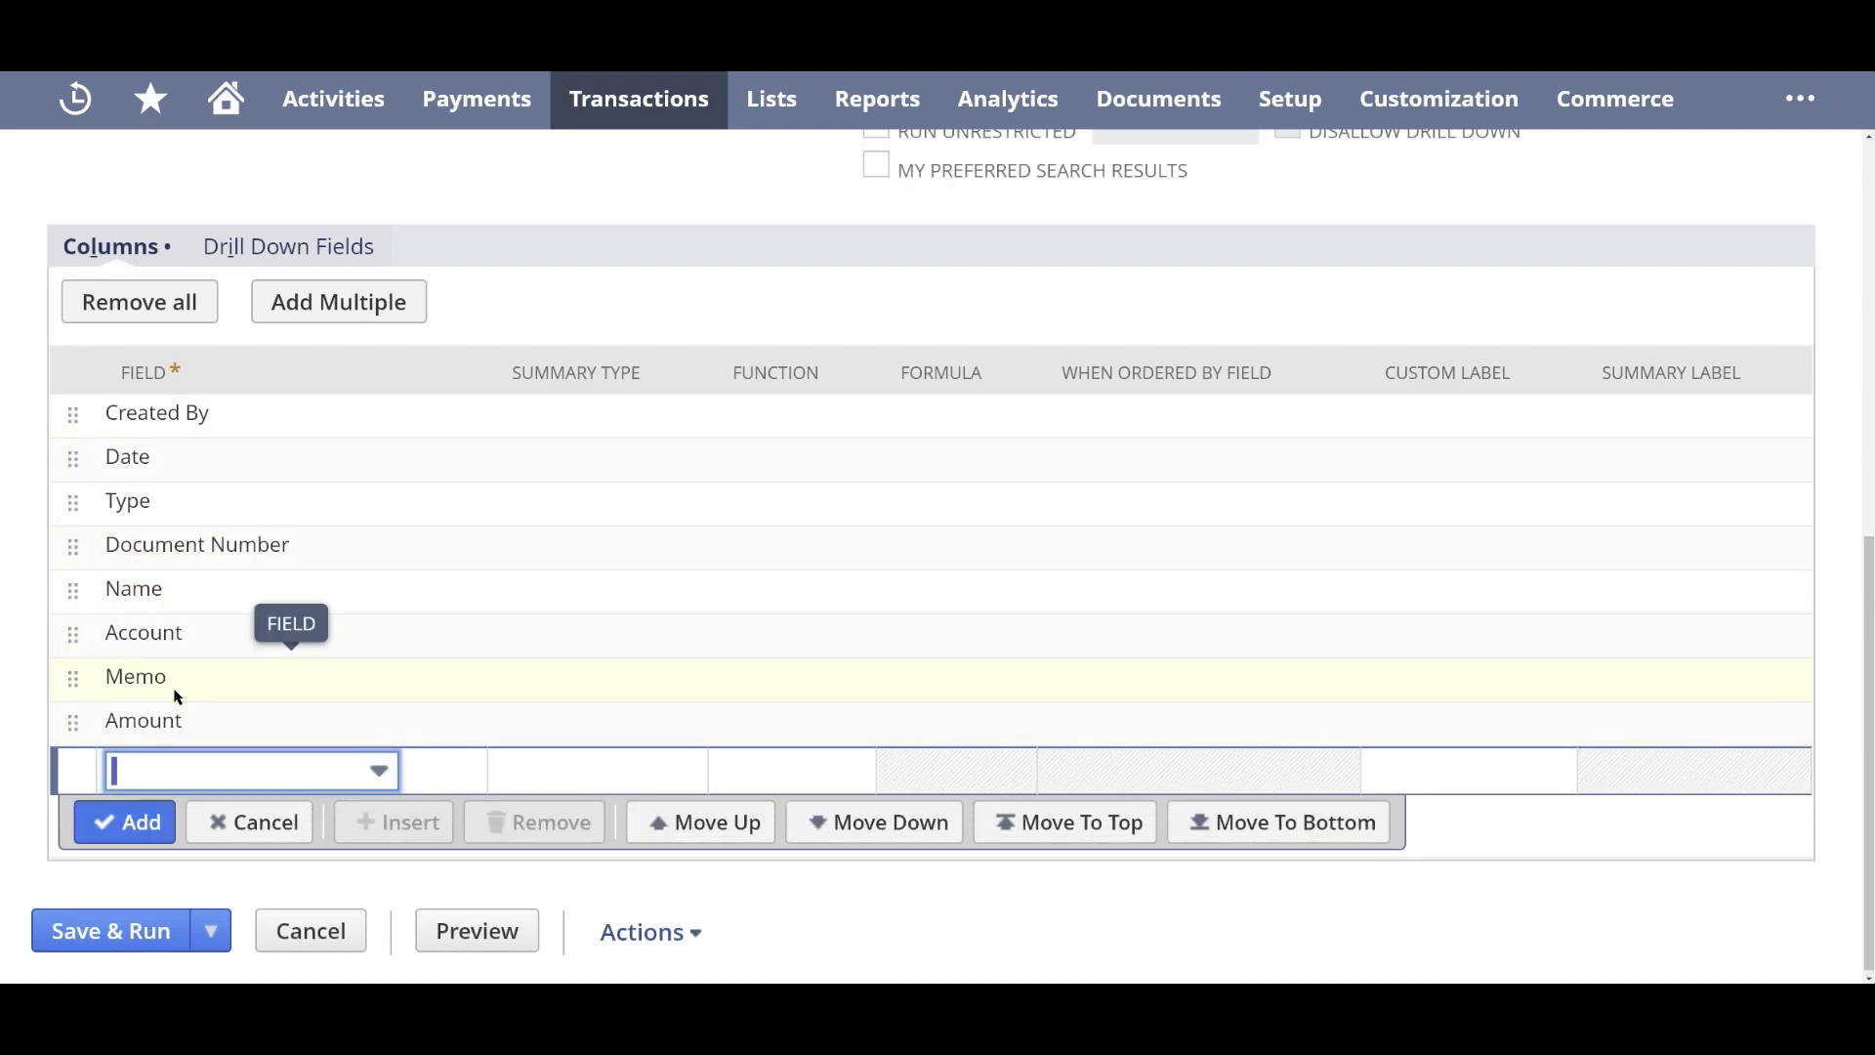
scroll(453, 578, "up", 5)
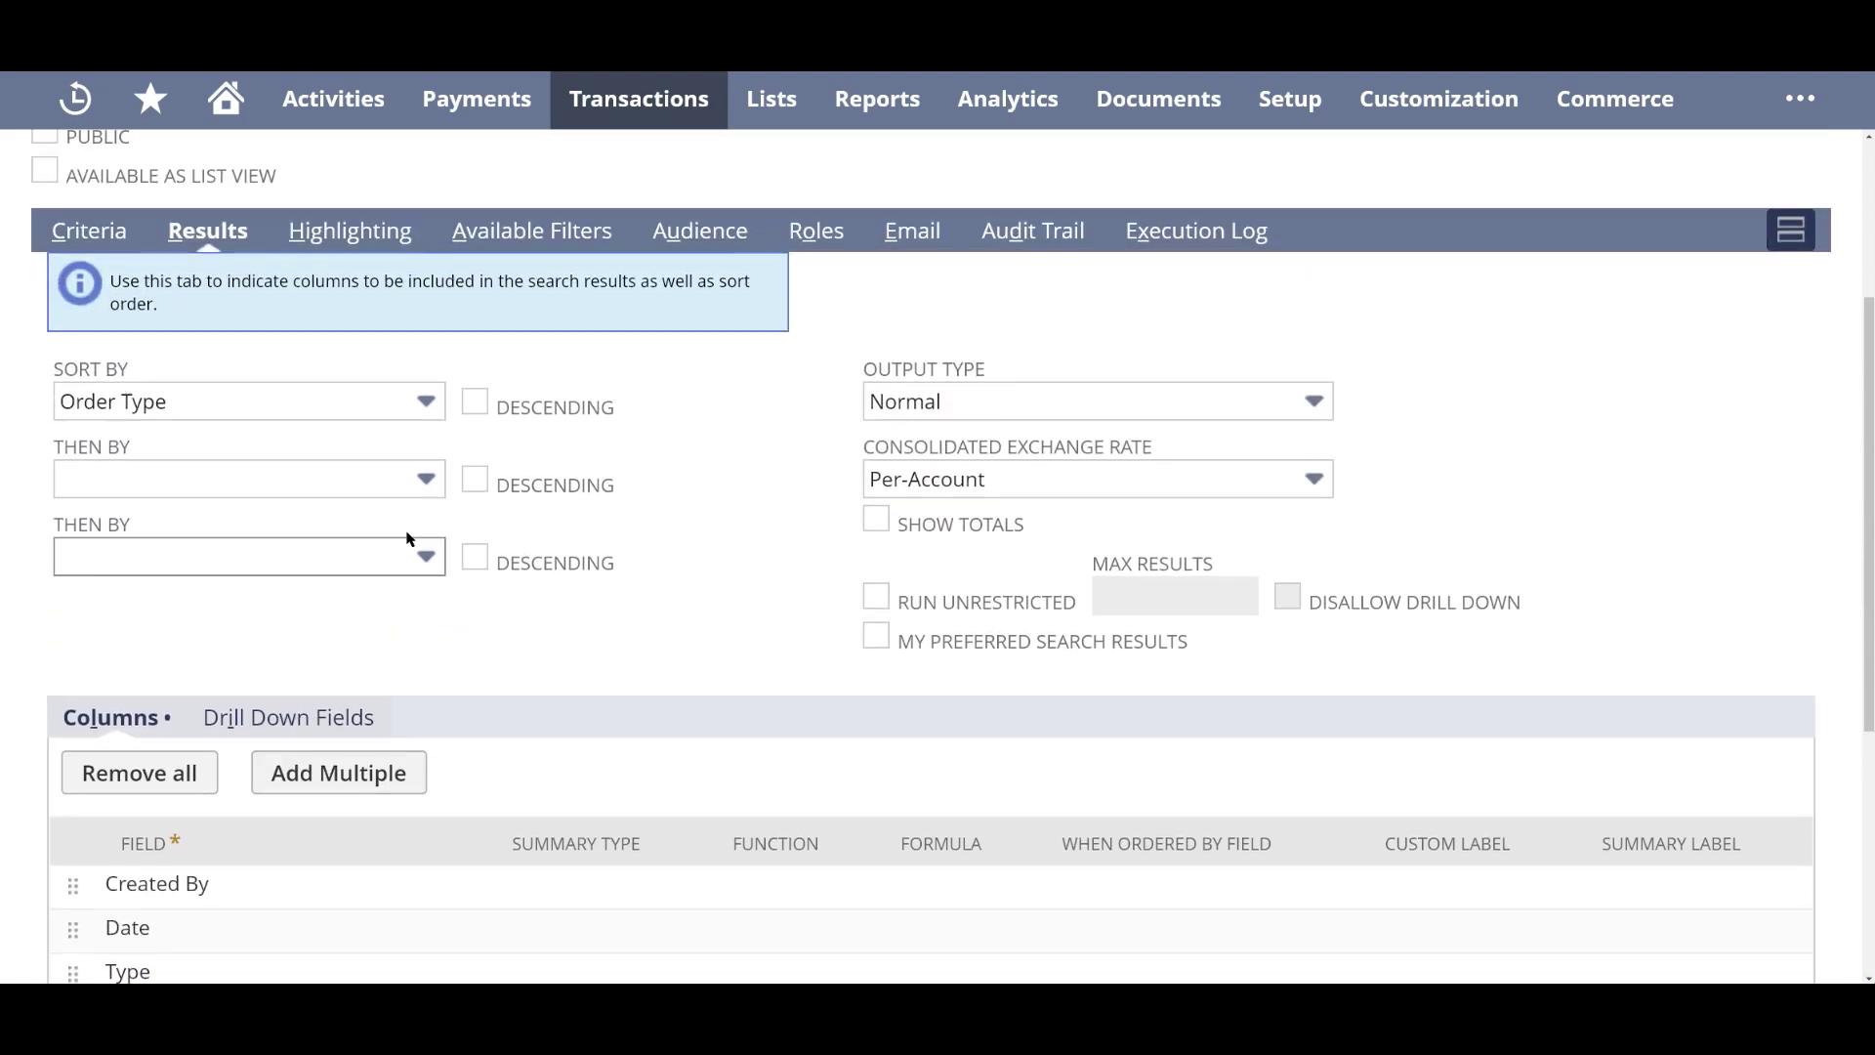
scroll(380, 593, "up", 3)
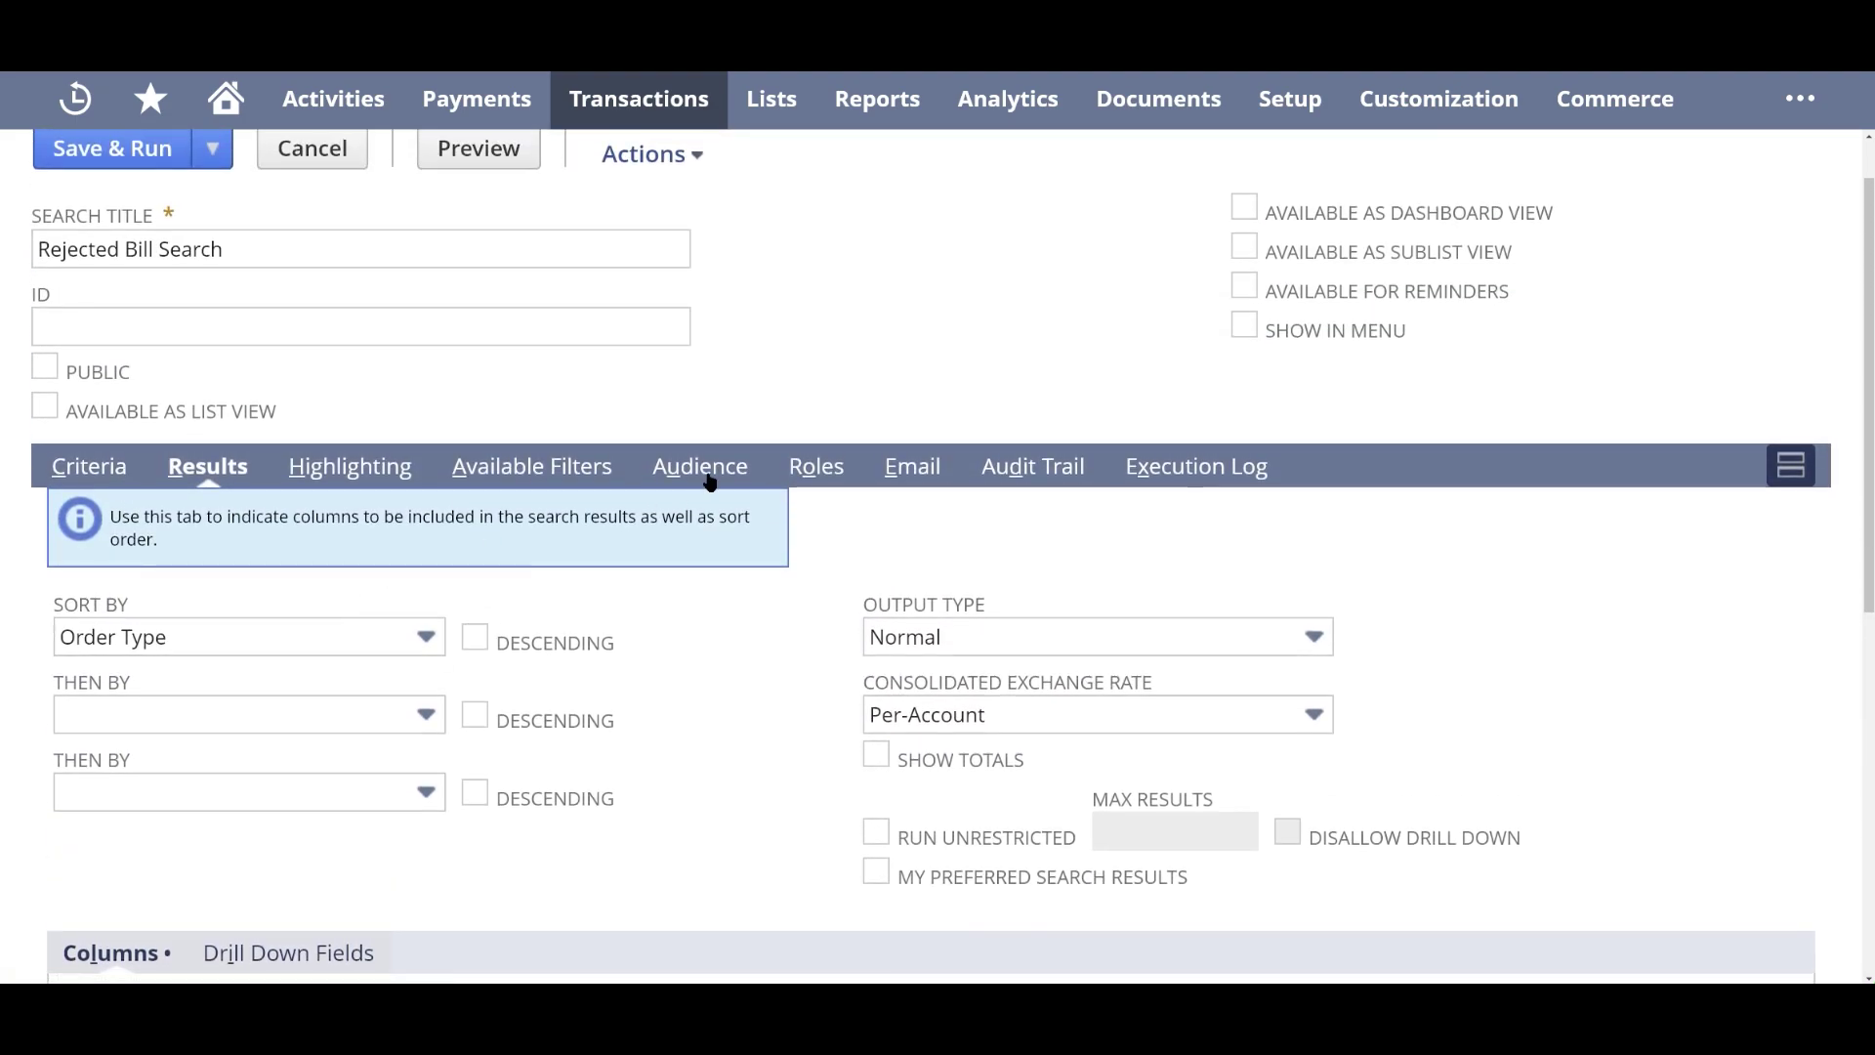
- Check 'Send email alerts when records are created/updated' and add one recipient to the alert list
left_click(912, 467)
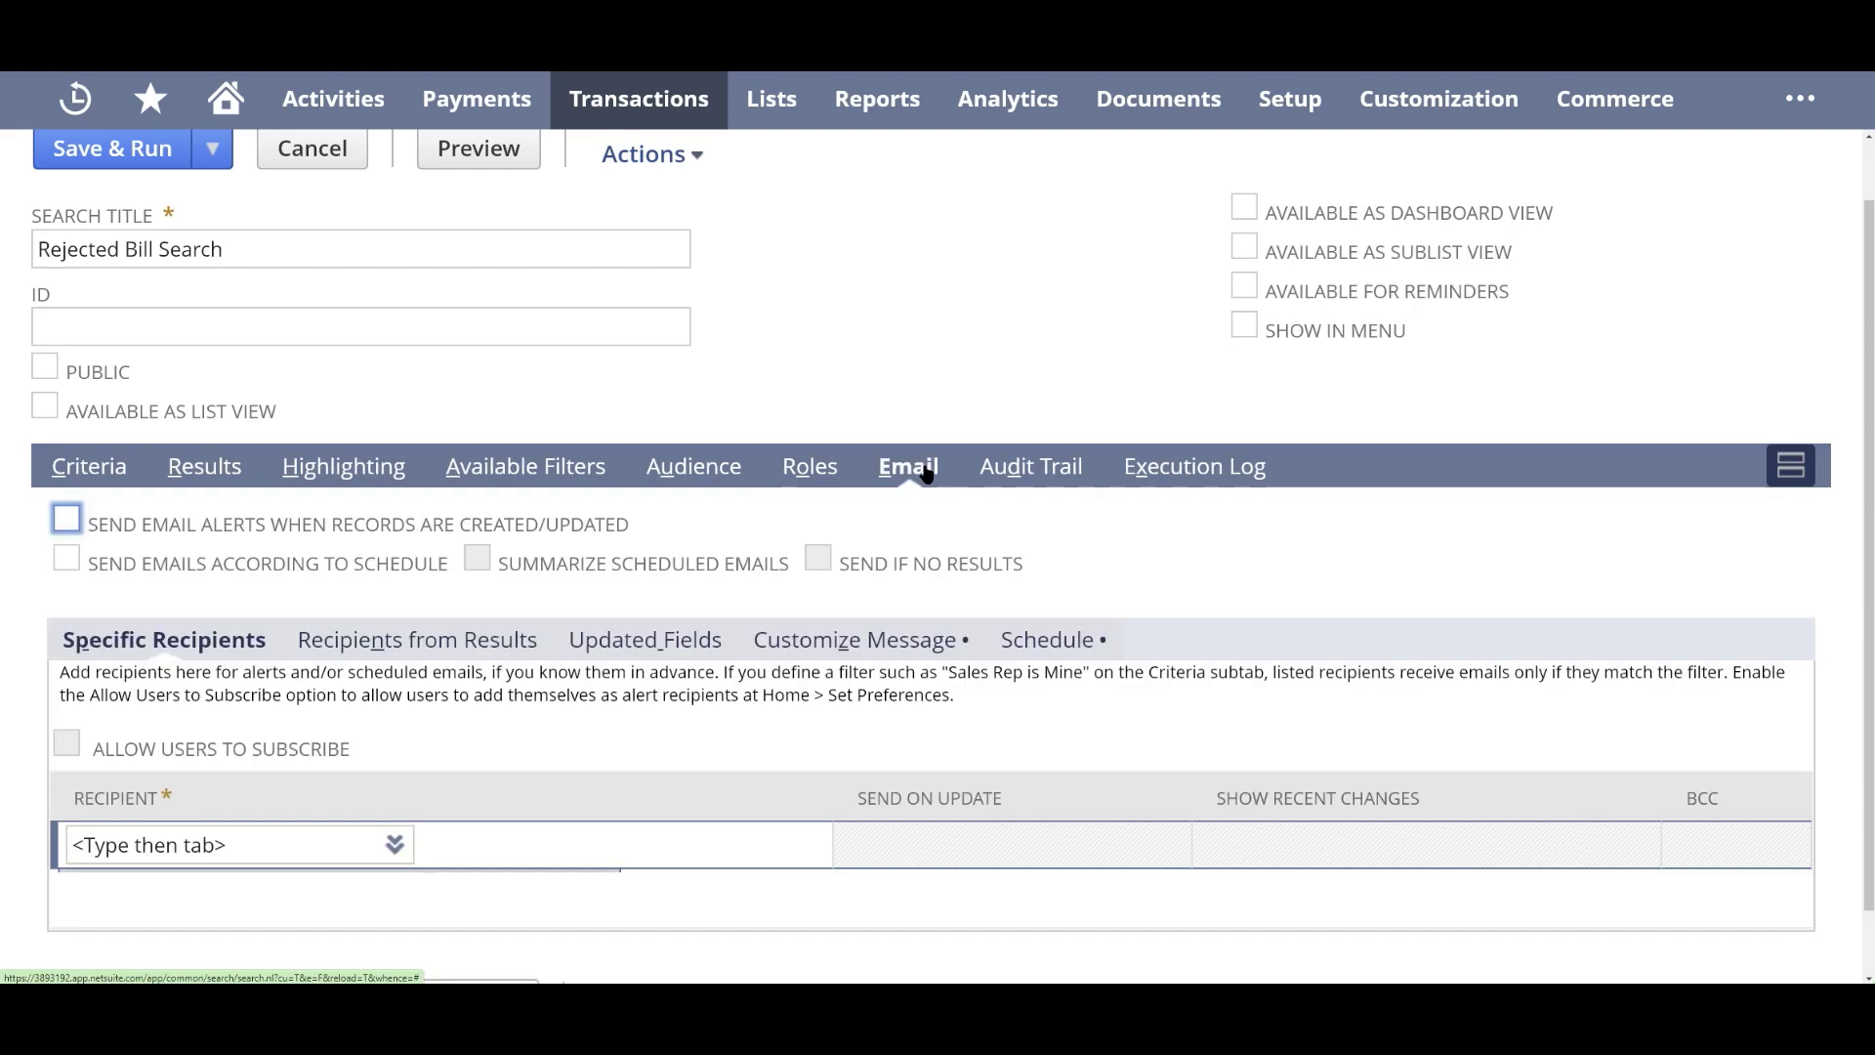
left_click(67, 520)
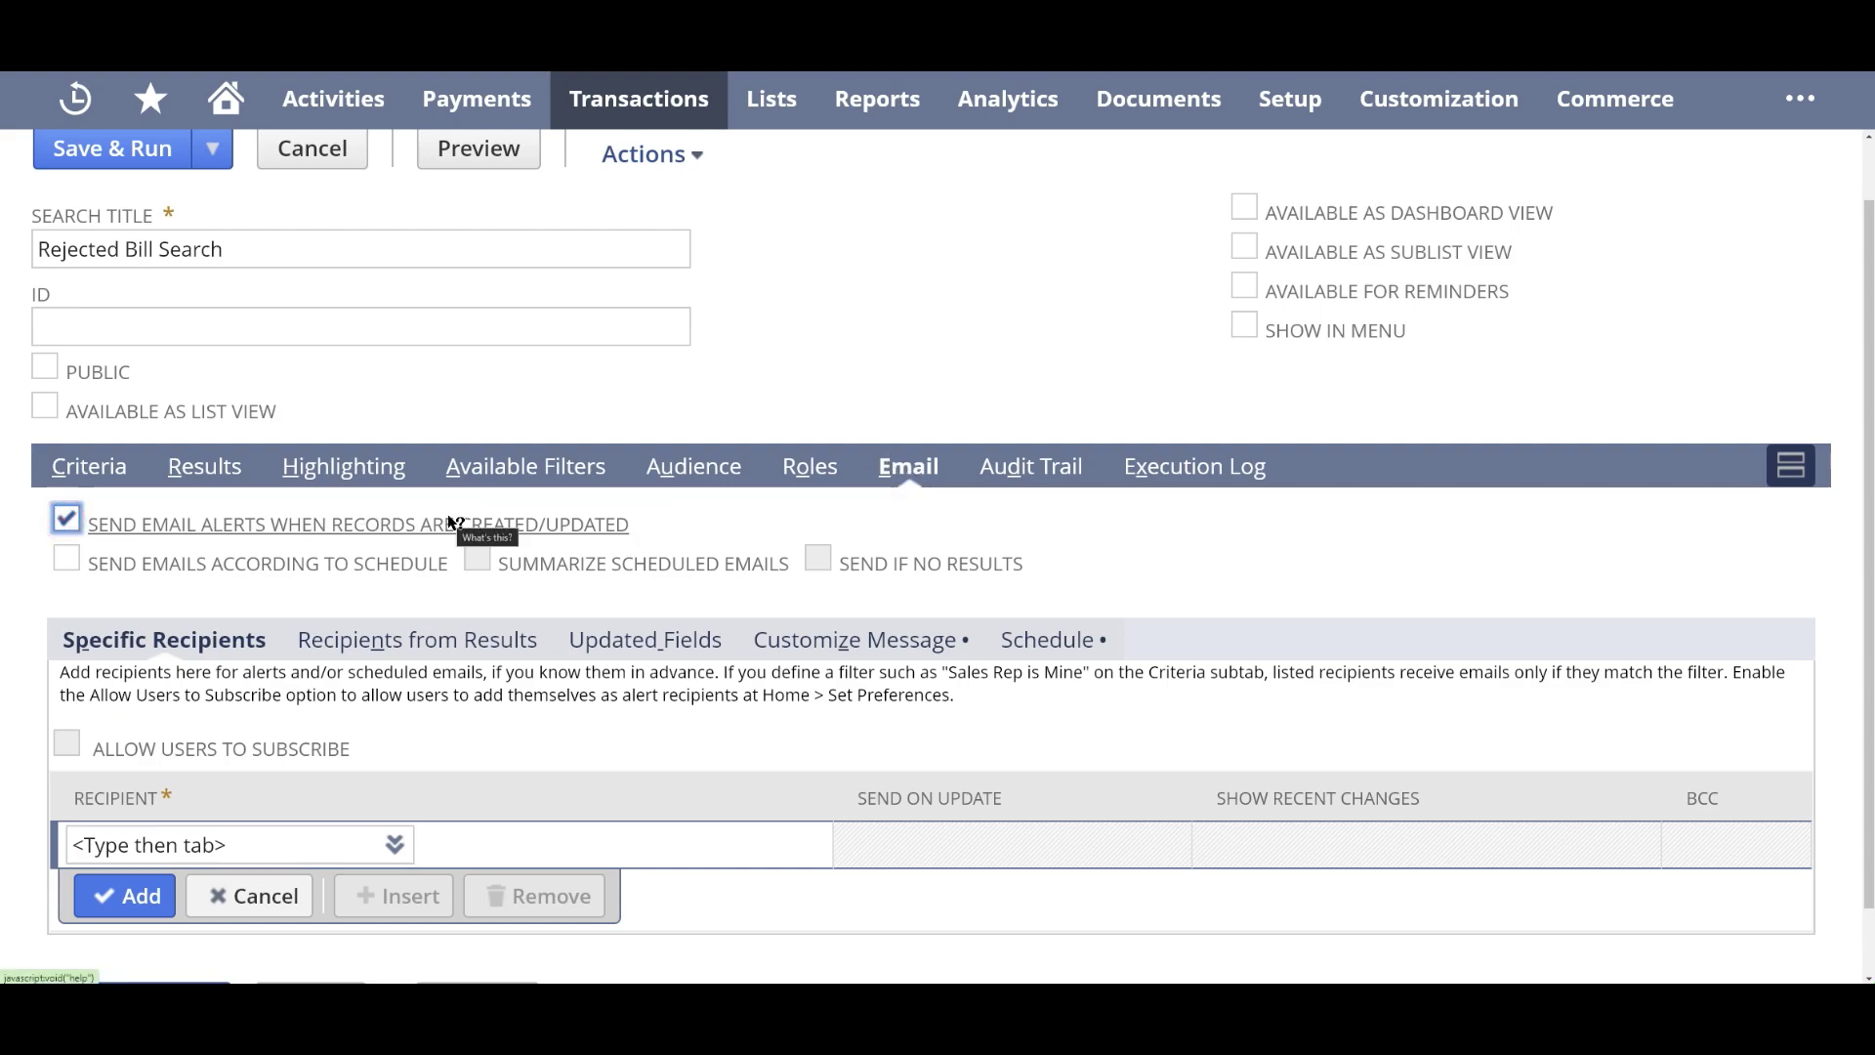
left_click(304, 844)
type("sai")
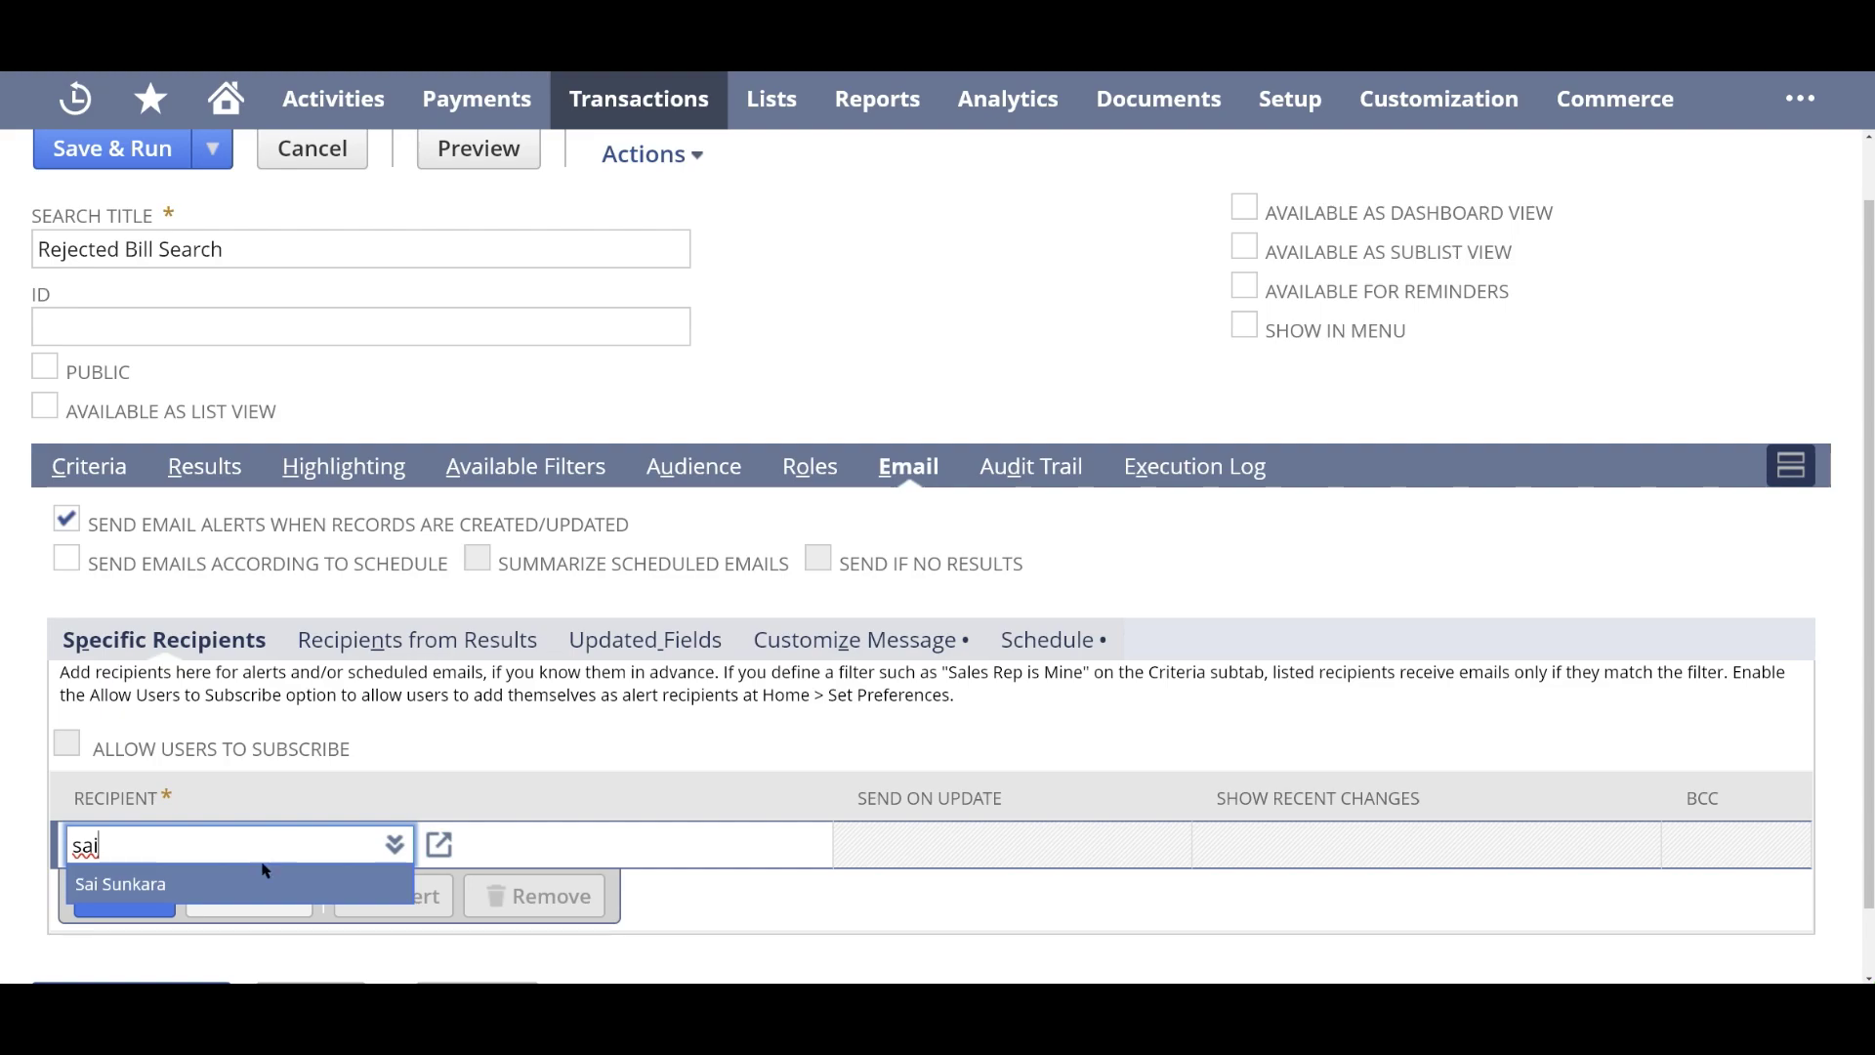
left_click(264, 876)
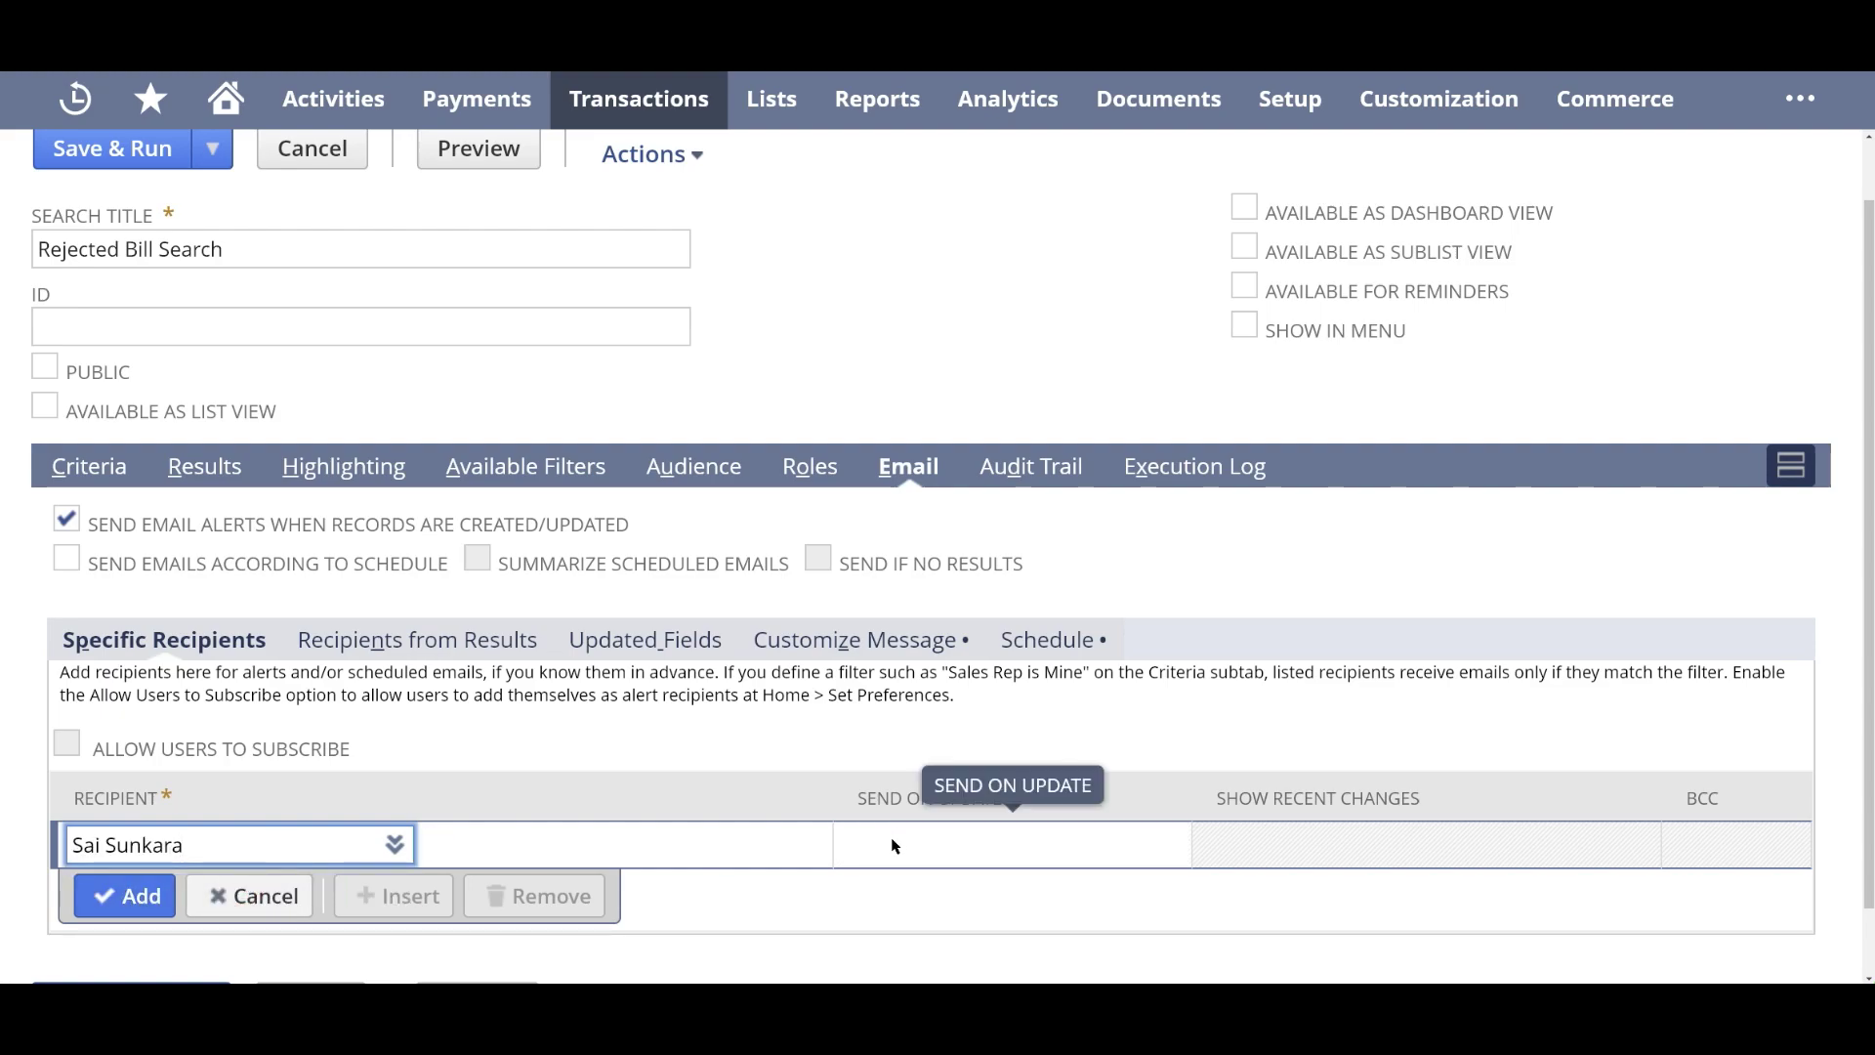
left_click(168, 900)
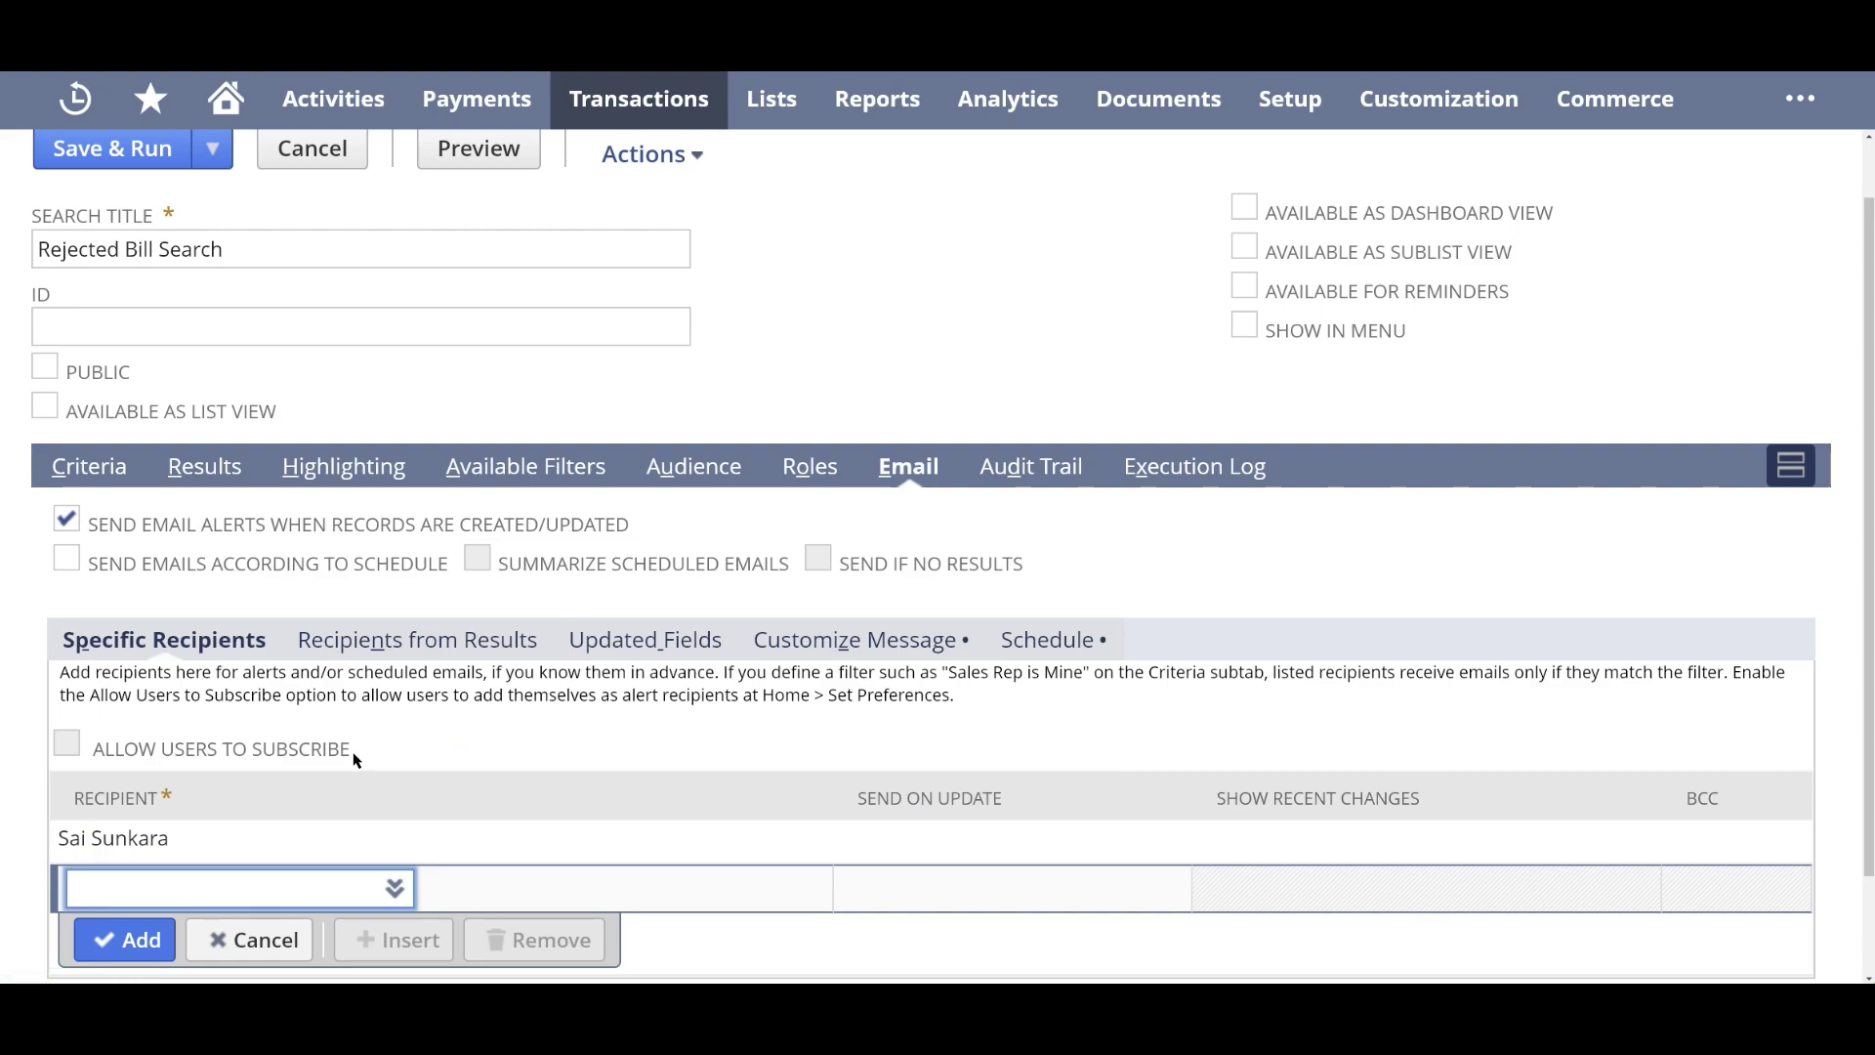
scroll(351, 757, "up", 1)
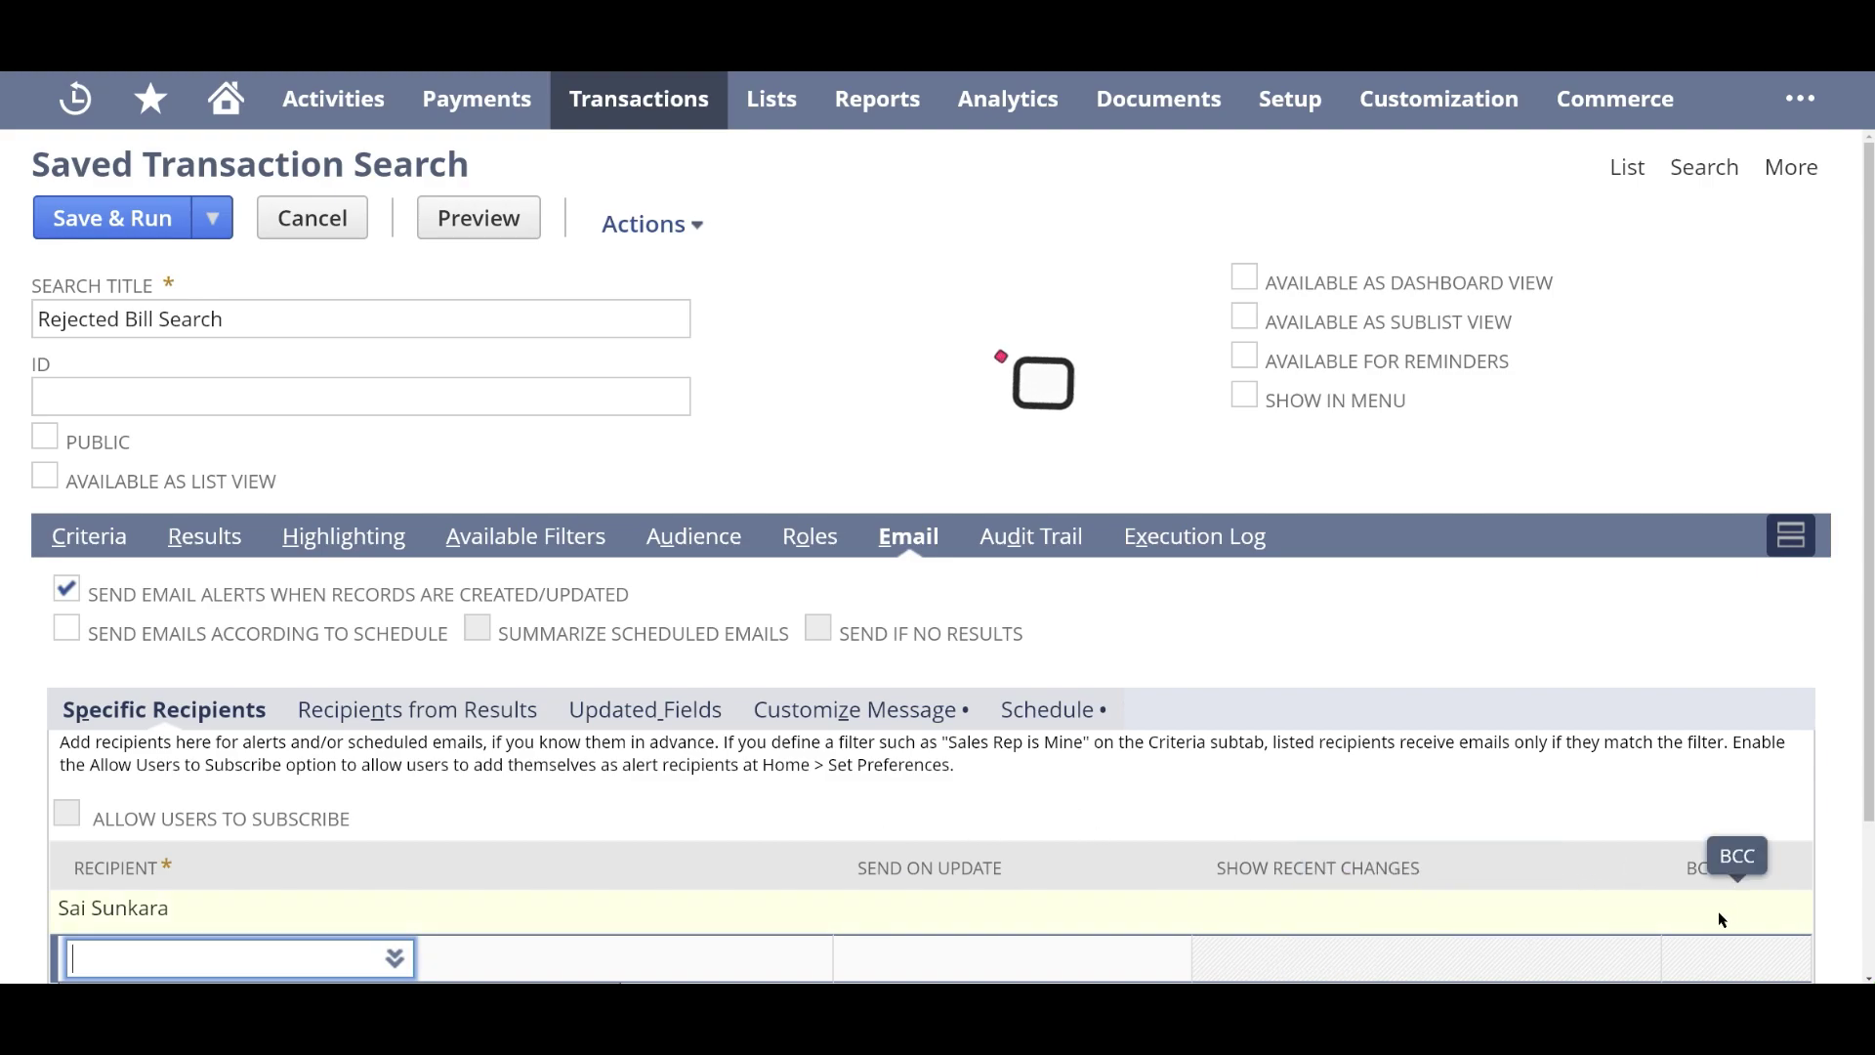
- Check Include View Record Link under Customize Message, then return to Specific Recipients
left_click(888, 710)
scroll(515, 688, "down", 3)
scroll(516, 688, "down", 3)
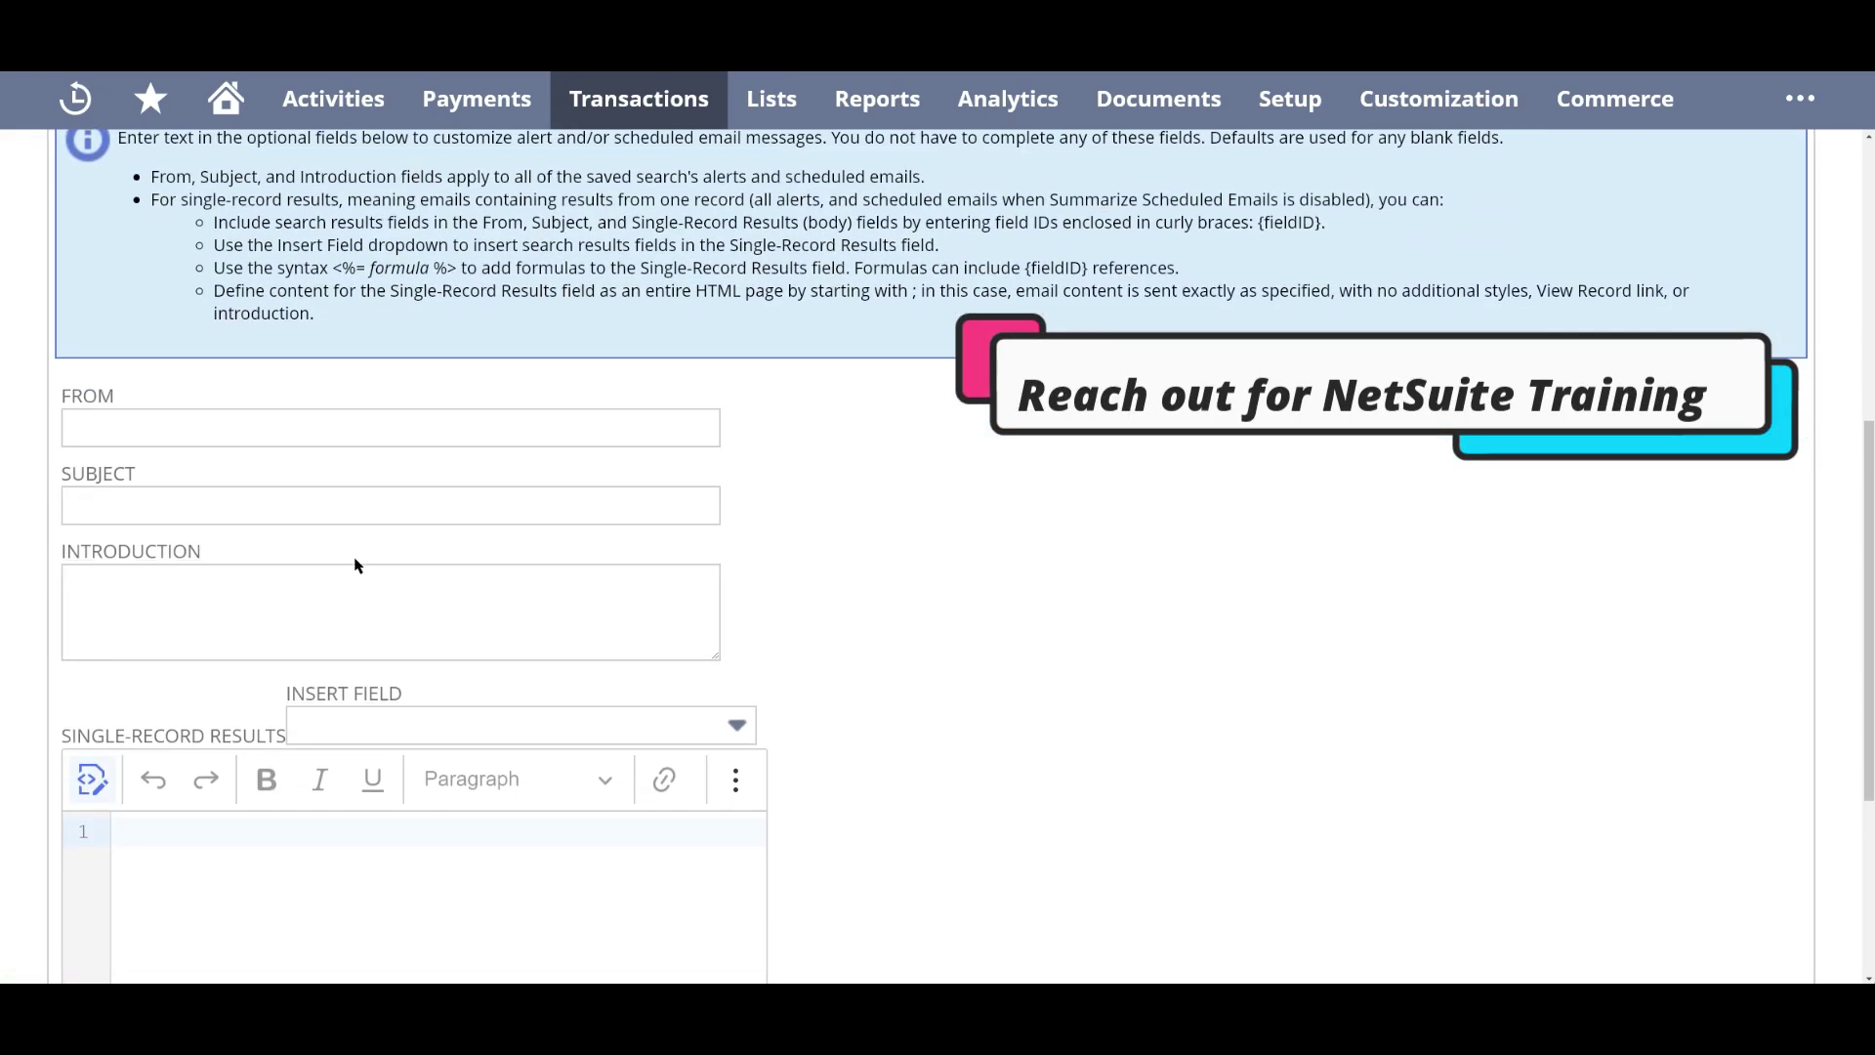
scroll(84, 807, "down", 4)
left_click(74, 825)
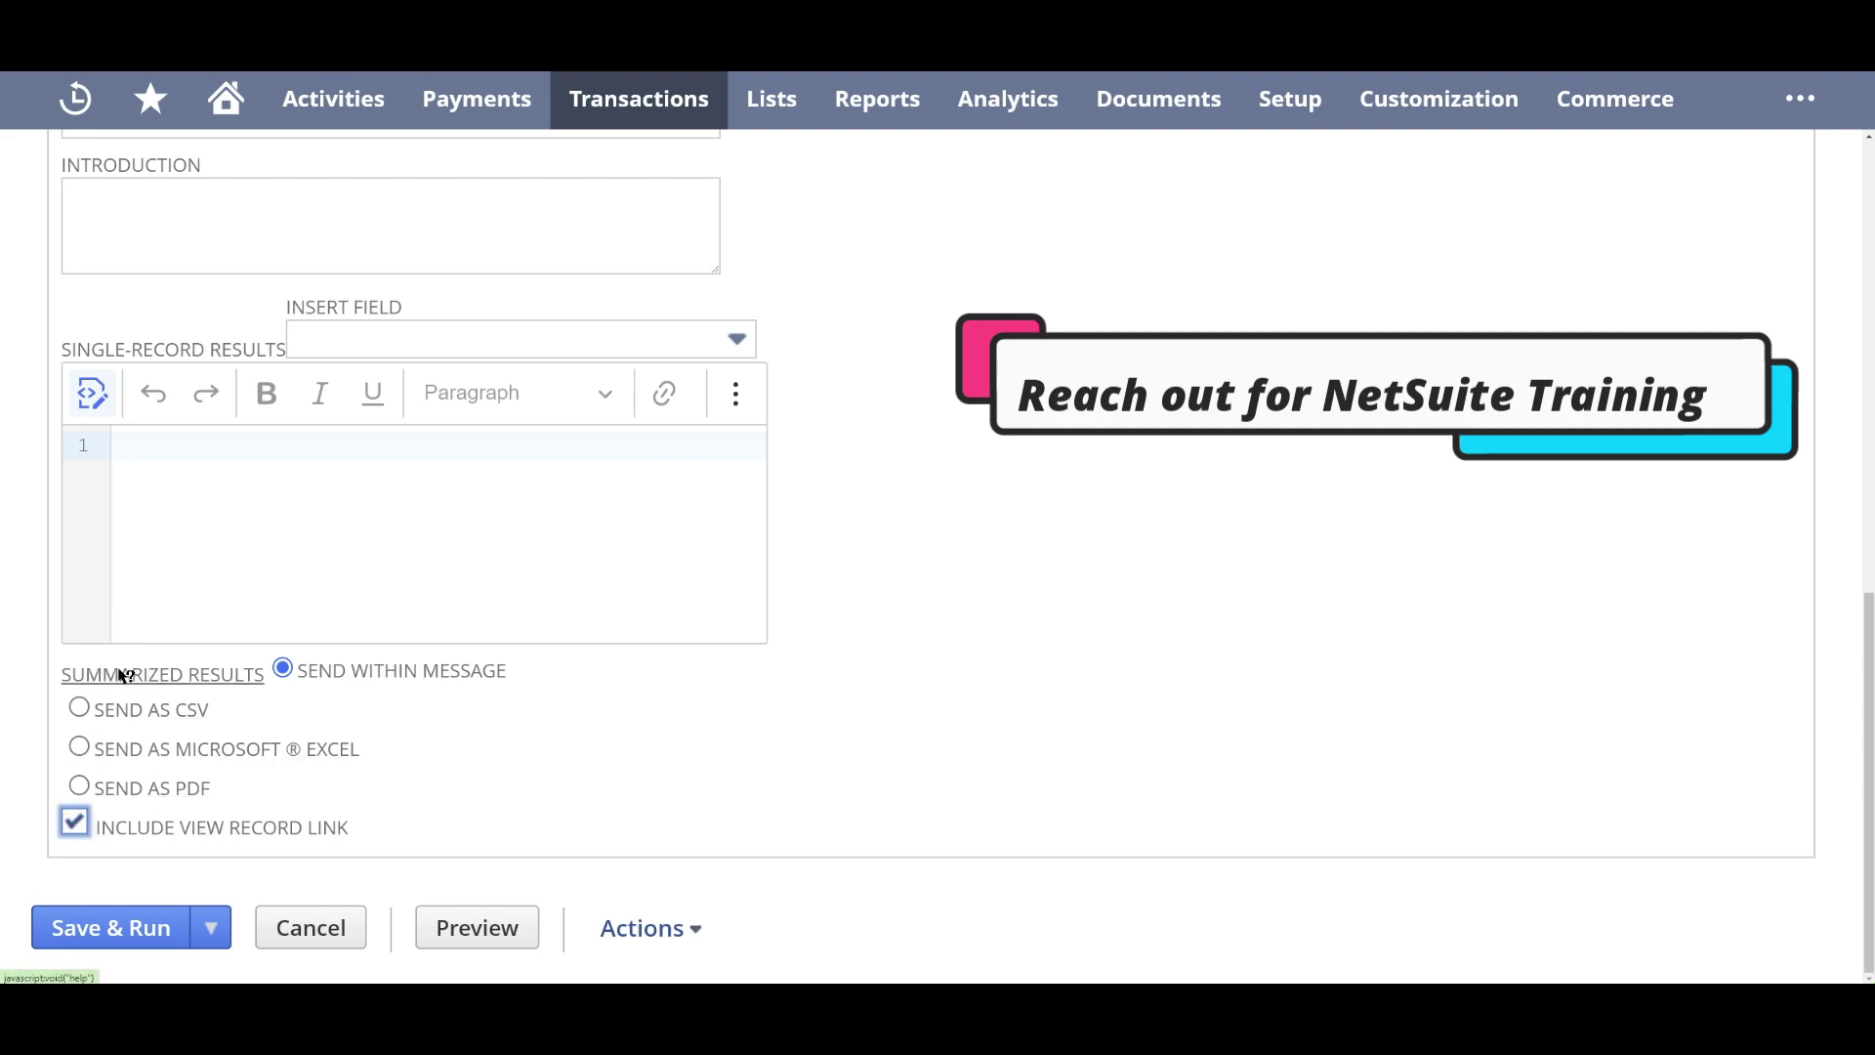
left_click(74, 823)
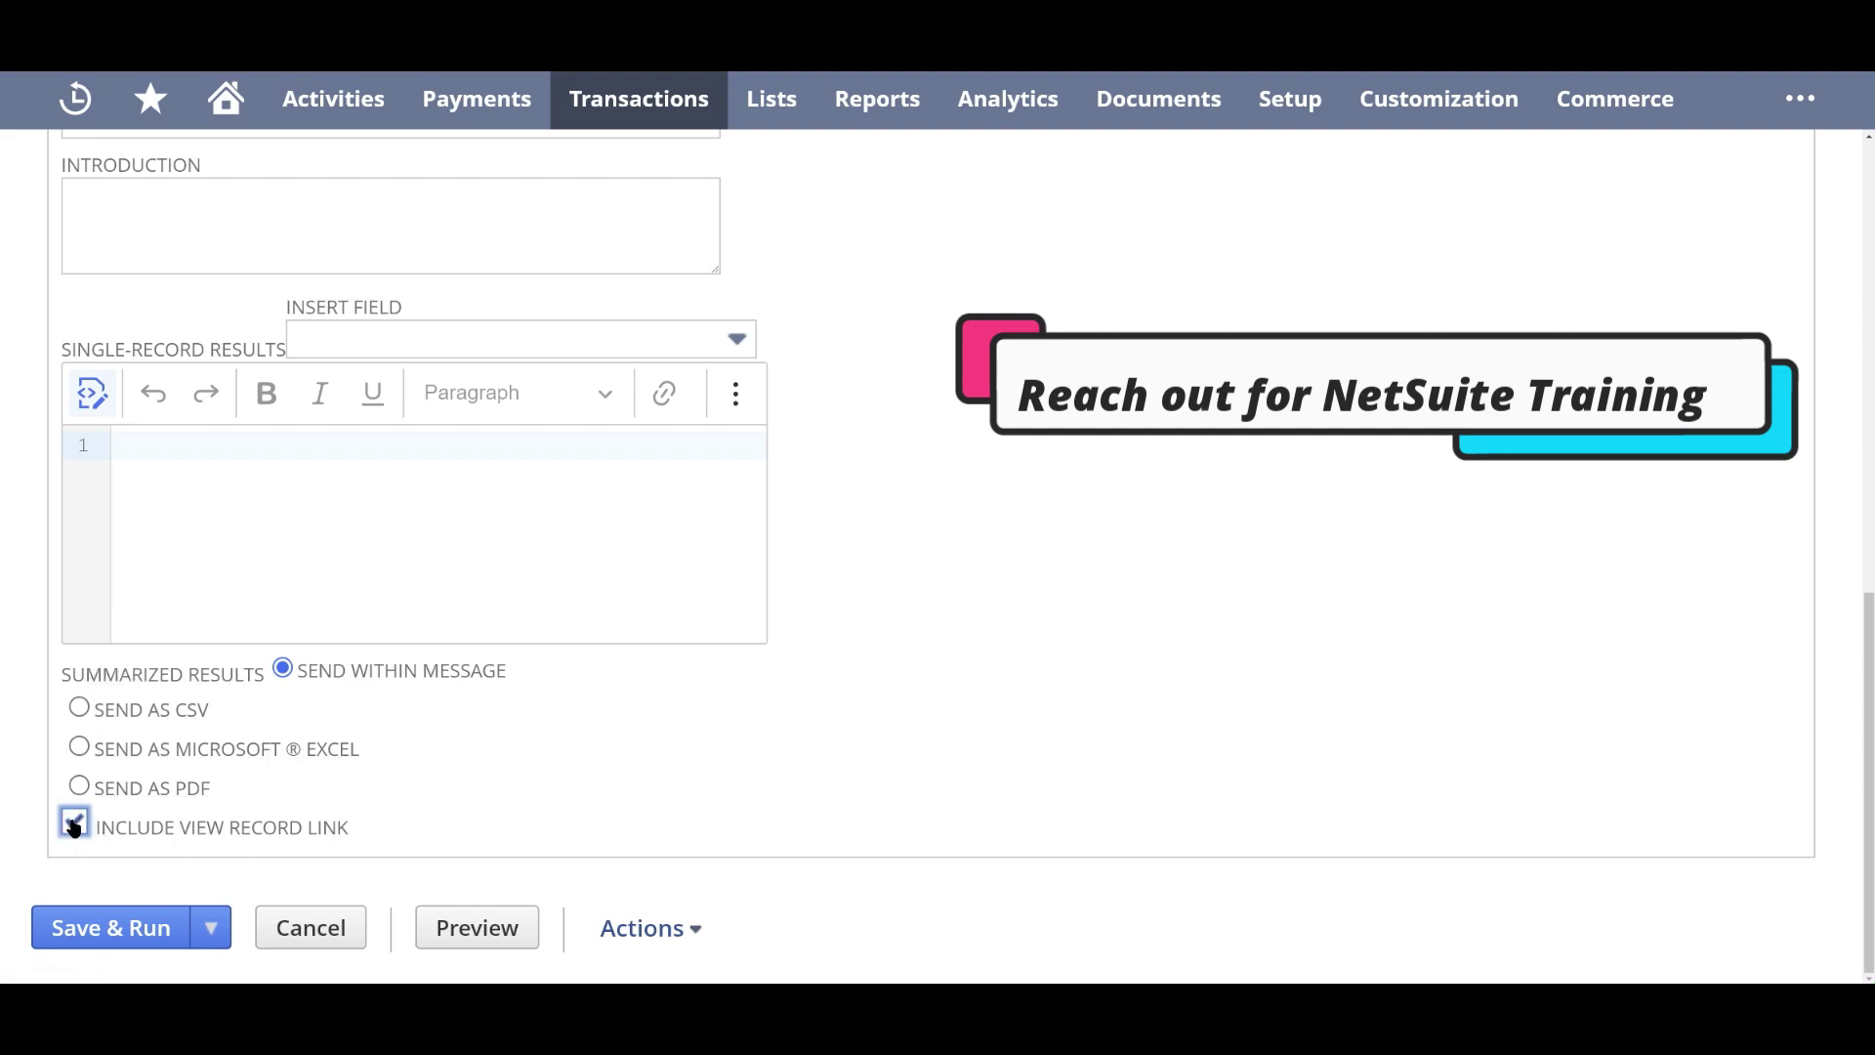
scroll(193, 637, "up", 12)
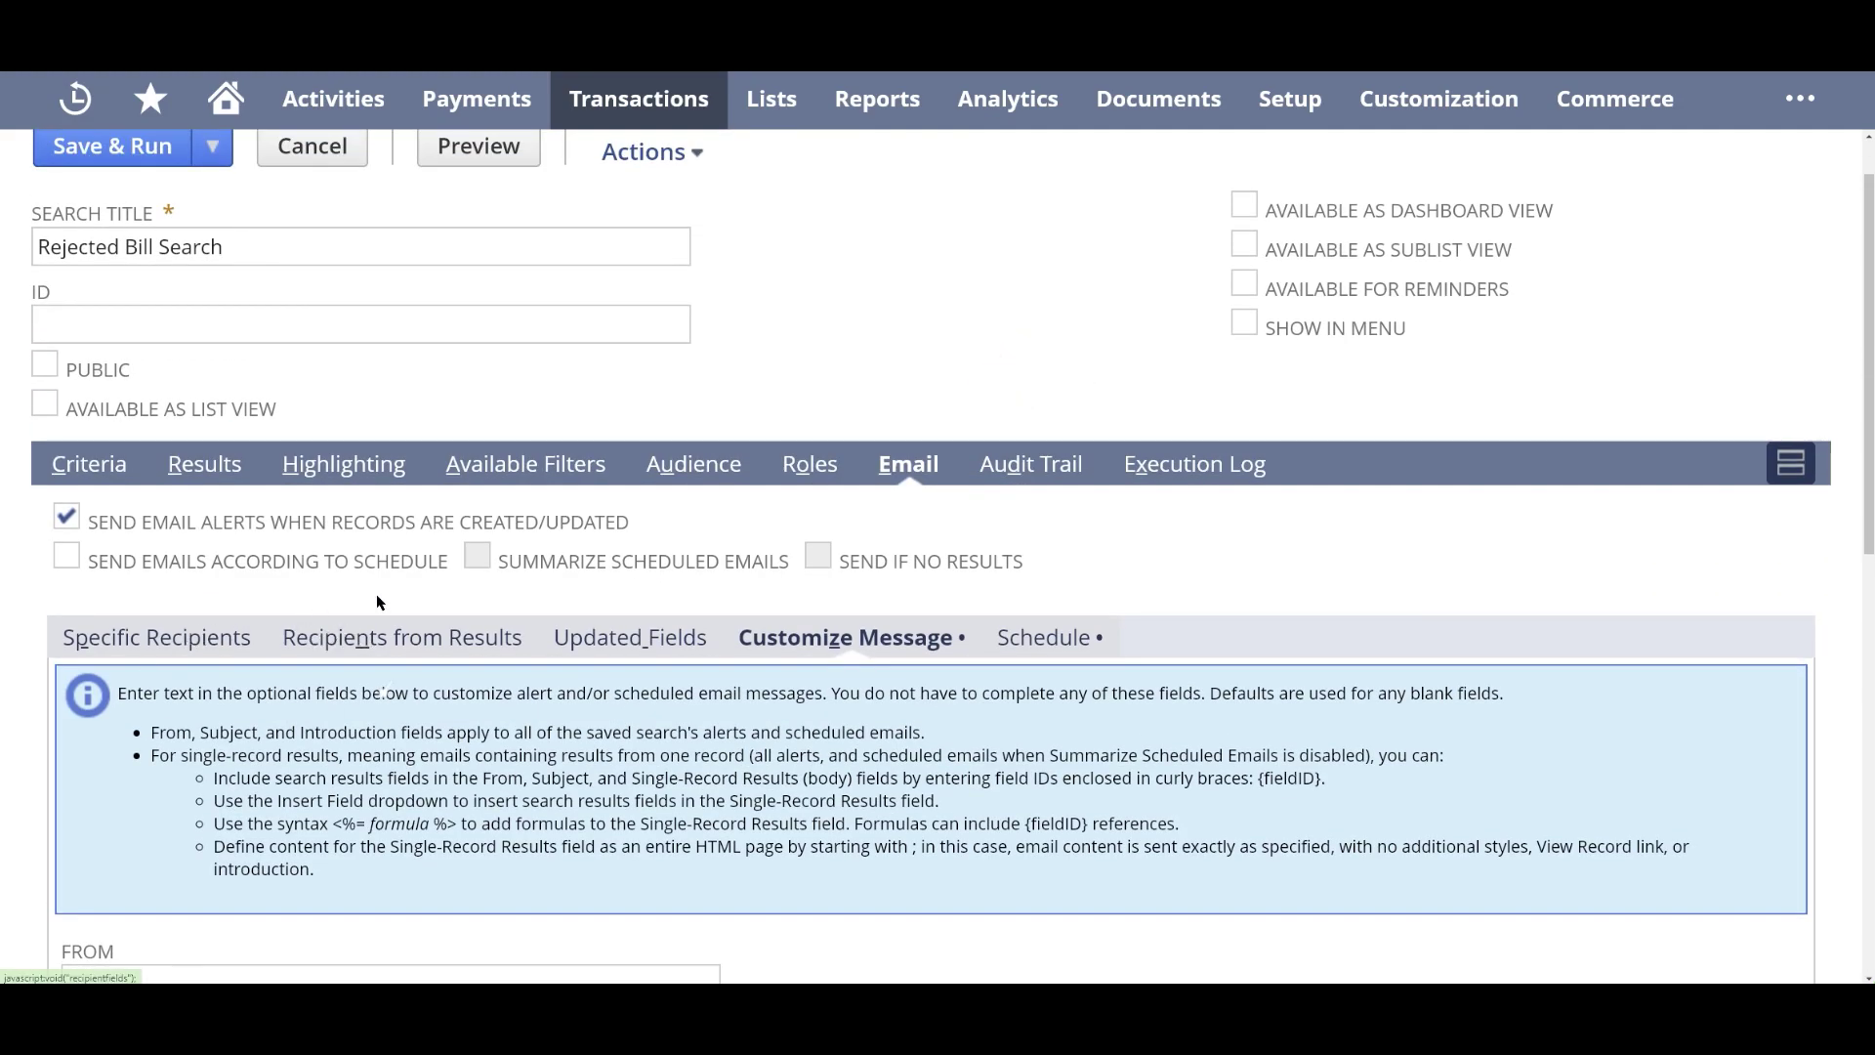
scroll(313, 586, "down", 12)
left_click(74, 823)
scroll(186, 656, "up", 10)
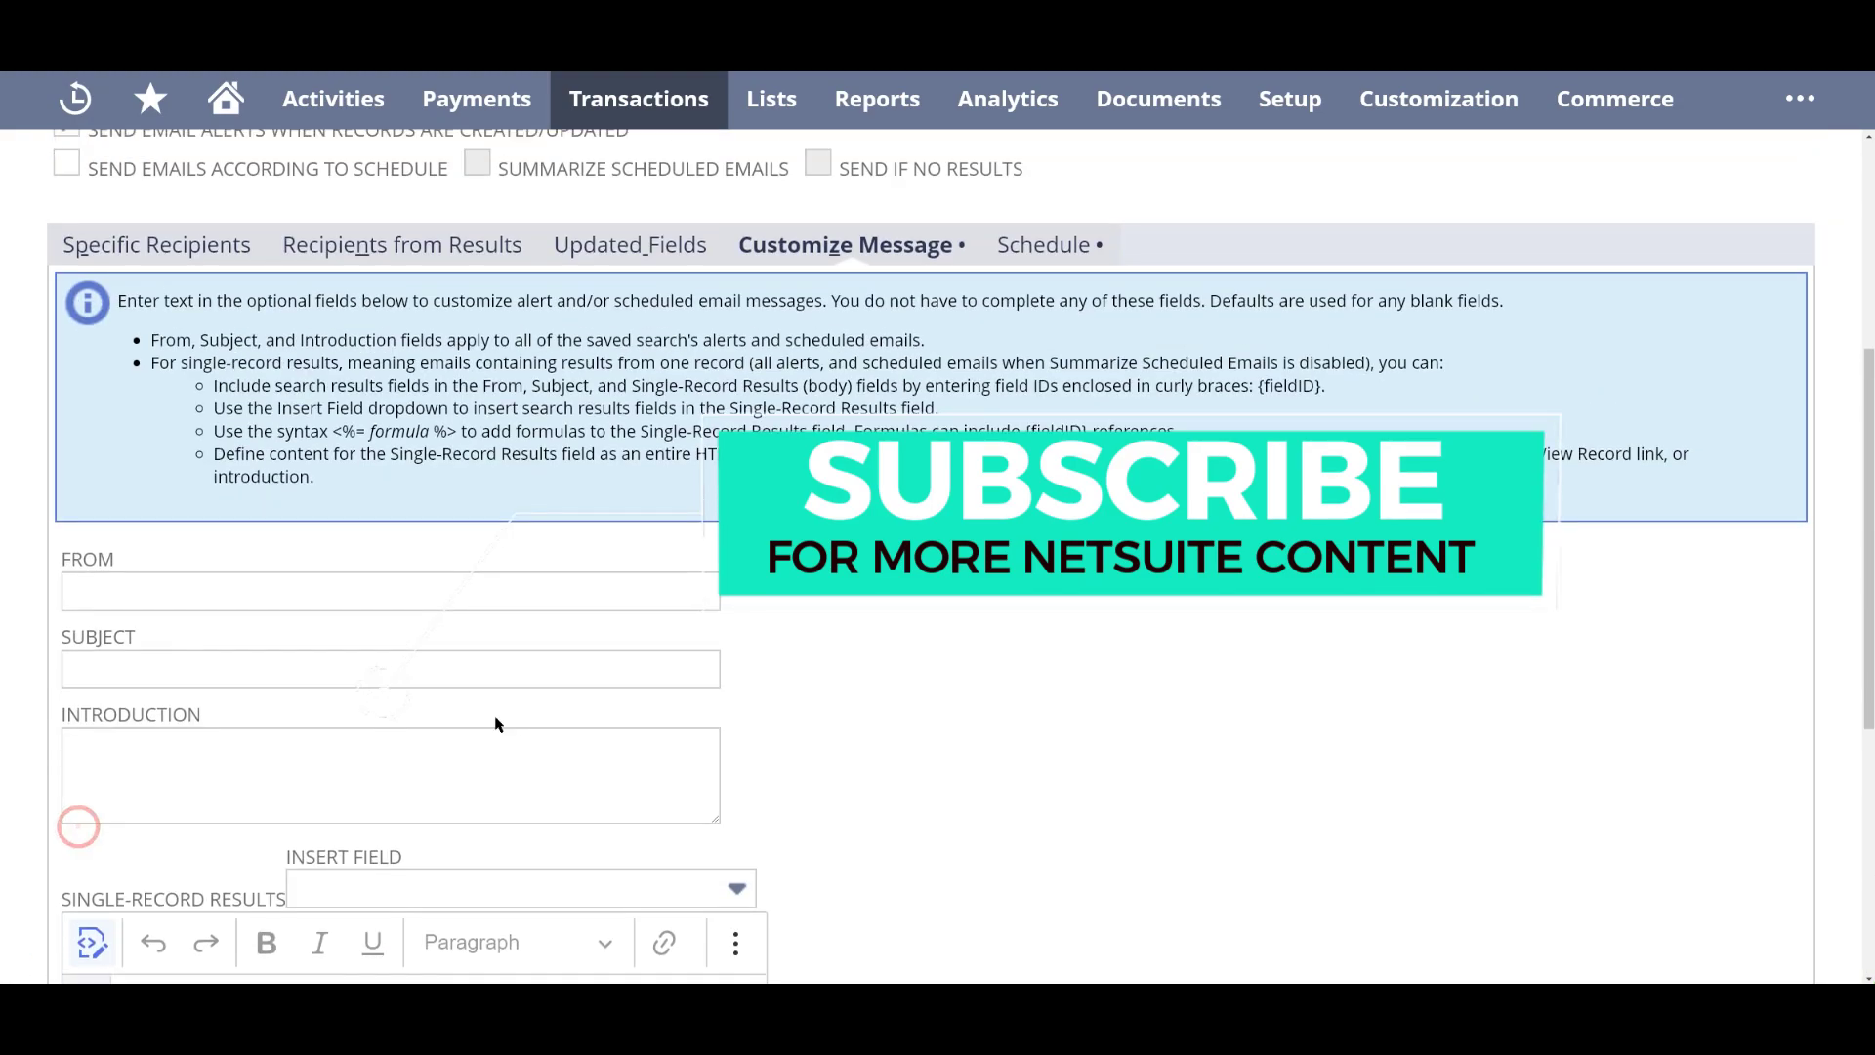
left_click(187, 645)
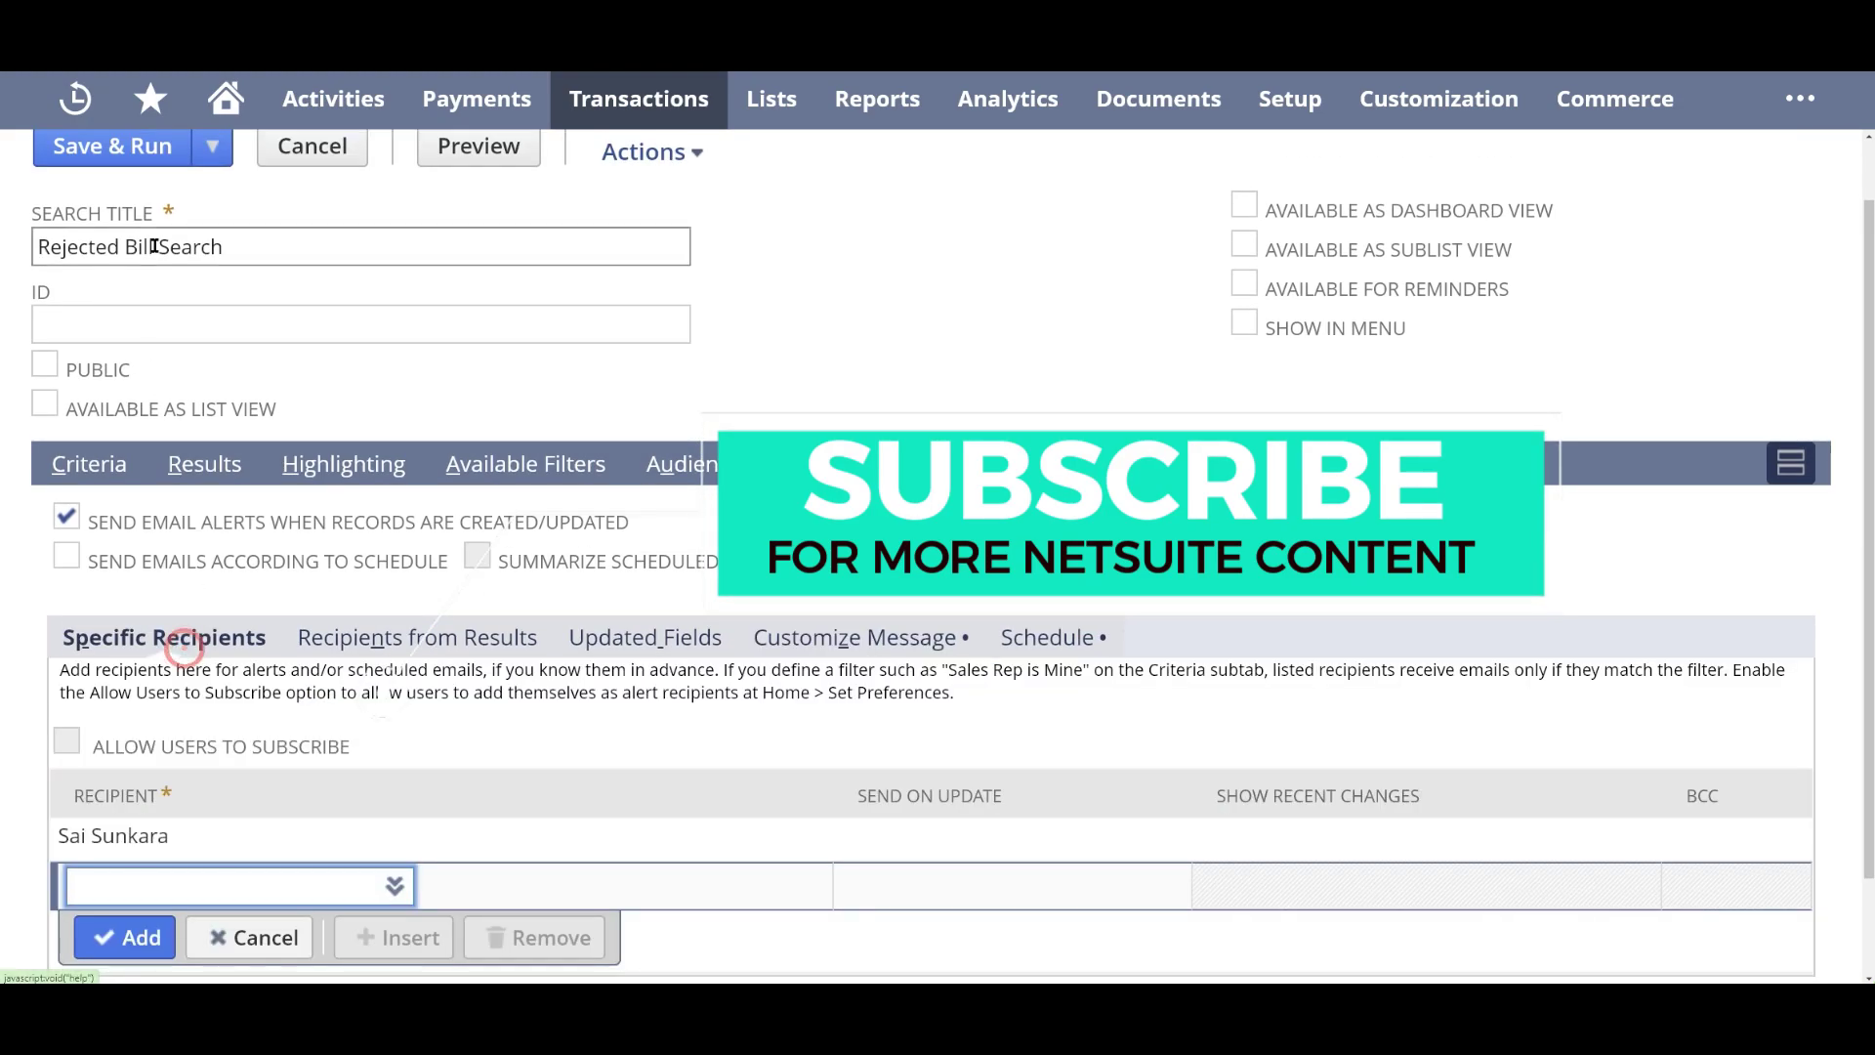